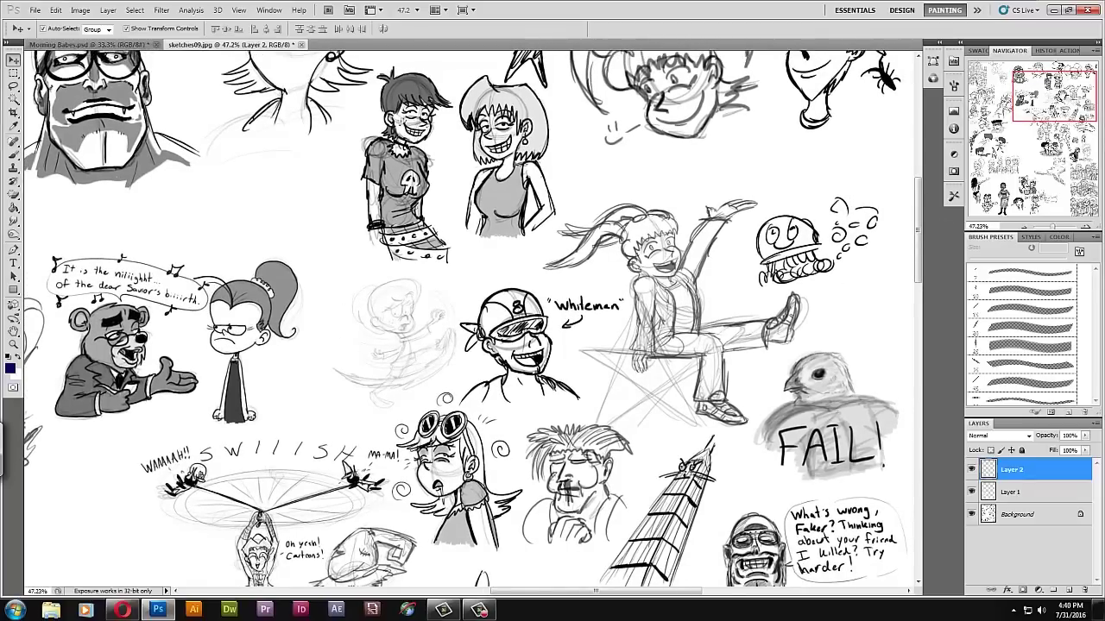
- Activate the Brush tool and inspect the waving ponytailed girl and the "Whiteman" head sketches up close
{"action": "left_click_drag", "start_coordinate": [1071, 97], "coordinate": [1084, 102]}
{"action": "left_click_drag", "start_coordinate": [706, 227], "coordinate": [663, 264]}
{"action": "left_click_drag", "start_coordinate": [1071, 95], "coordinate": [1077, 95]}
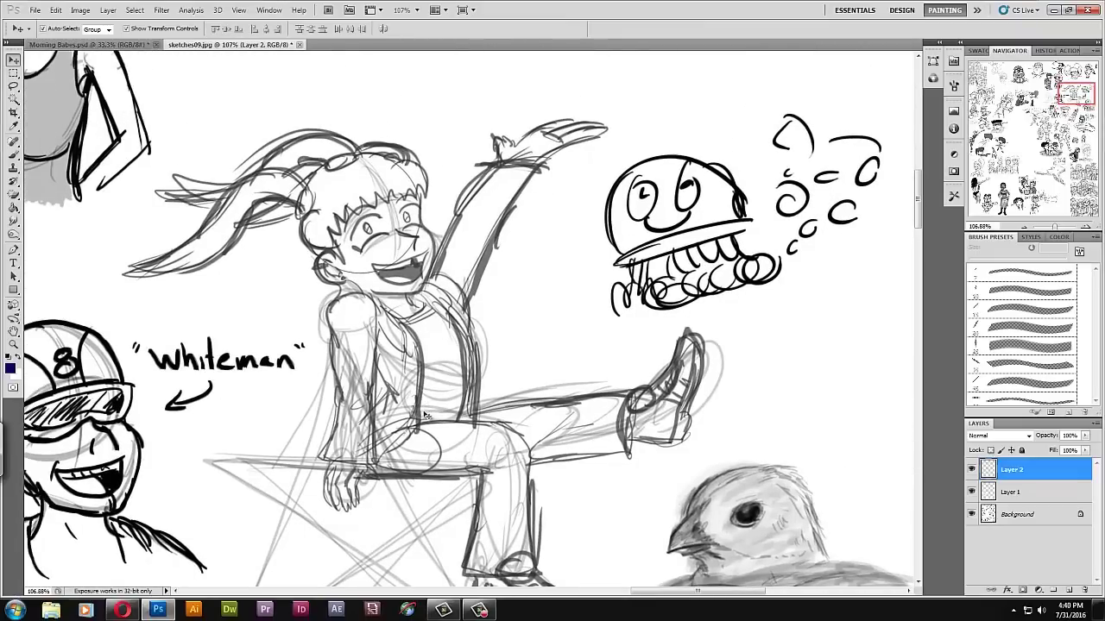
{"action": "key", "text": "b"}
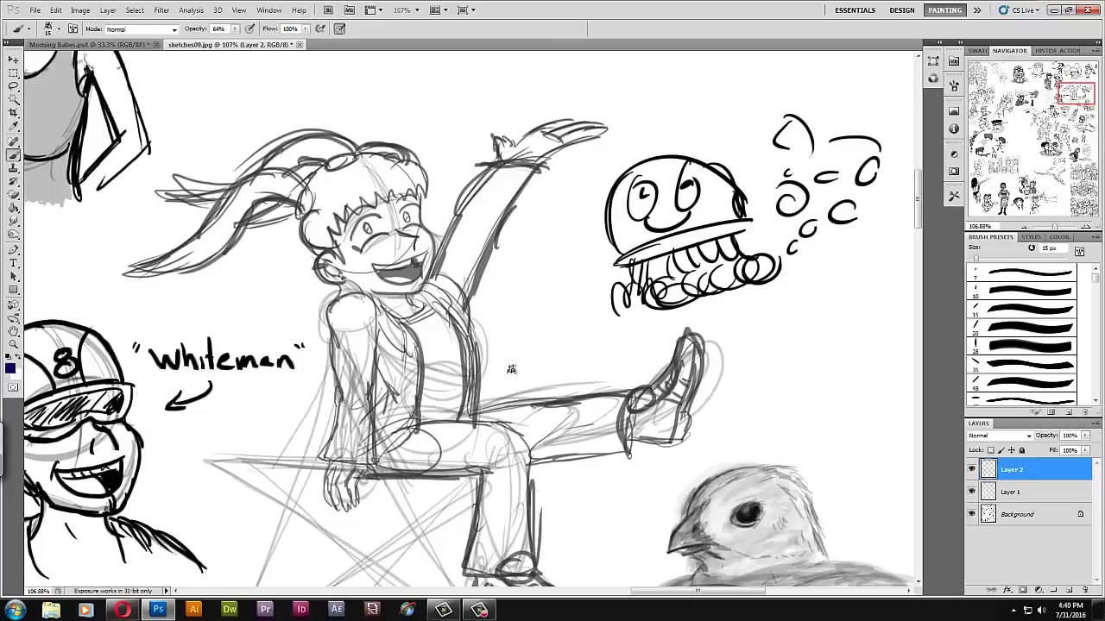
{"action": "left_click_drag", "start_coordinate": [1083, 95], "coordinate": [1081, 96]}
{"action": "left_click_drag", "start_coordinate": [1055, 226], "coordinate": [1053, 226]}
{"action": "left_click_drag", "start_coordinate": [1073, 97], "coordinate": [1054, 100]}
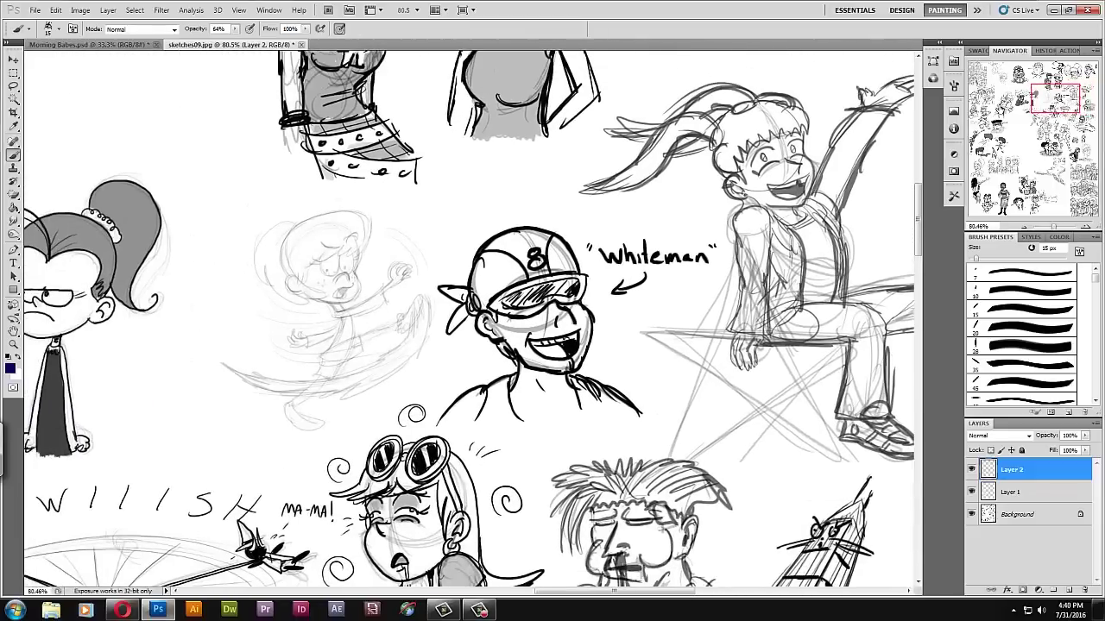
{"action": "scroll", "coordinate": [675, 247], "scroll_direction": "up", "scroll_amount": 3}
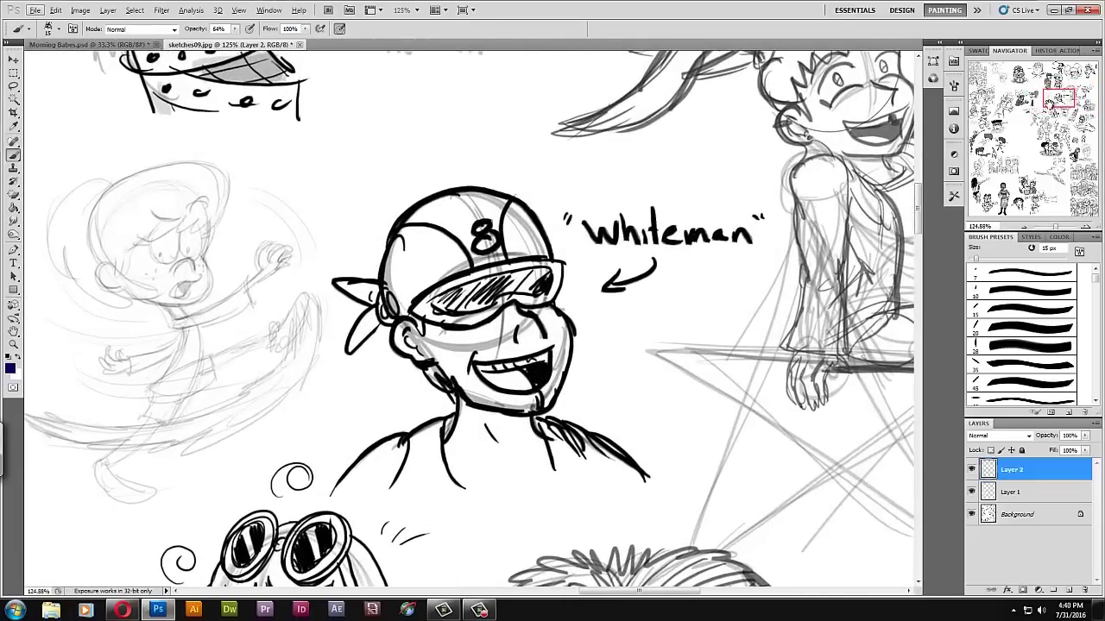
{"action": "left_click_drag", "start_coordinate": [1060, 97], "coordinate": [1062, 97]}
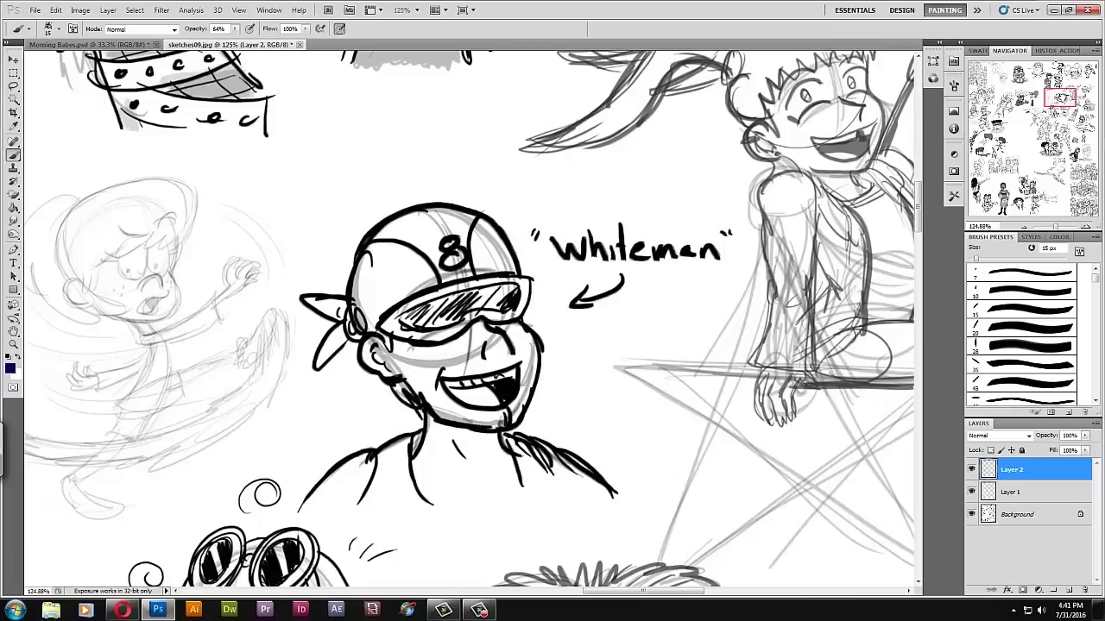
{"action": "left_click_drag", "start_coordinate": [1063, 98], "coordinate": [1058, 98]}
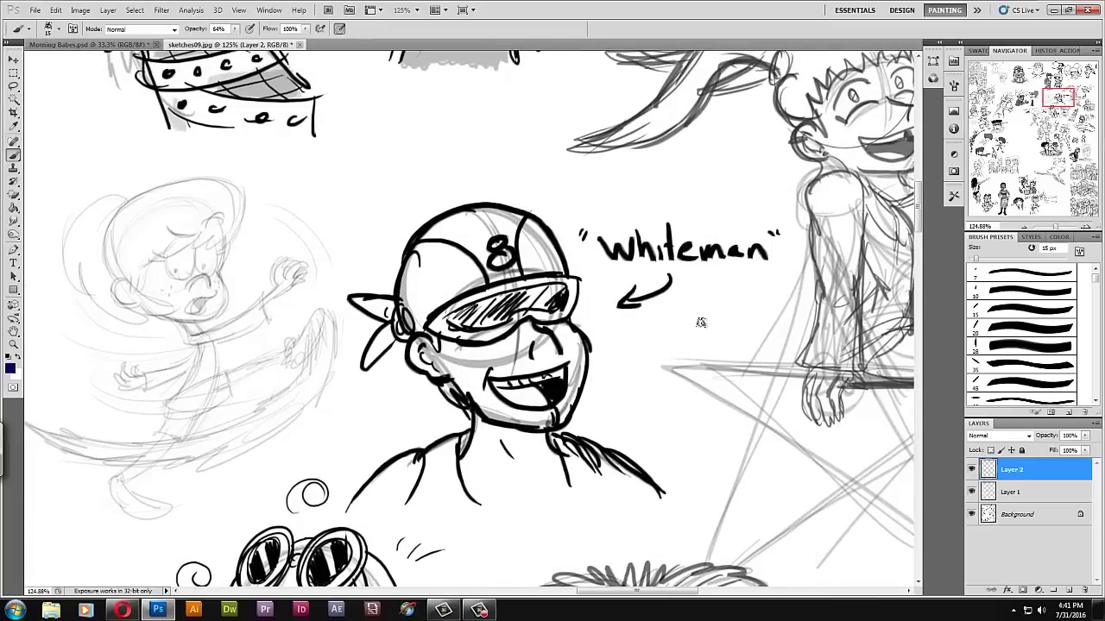
- Examine the singing bear and frowning girl, the three crying figures and the large crowd sketch
{"action": "scroll", "coordinate": [742, 328], "scroll_direction": "down", "scroll_amount": 3}
{"action": "mouse_move", "coordinate": [1058, 97]}
{"action": "left_mouse_down"}
{"action": "mouse_move", "coordinate": [992, 107]}
{"action": "mouse_move", "coordinate": [1025, 96]}
{"action": "left_mouse_up"}
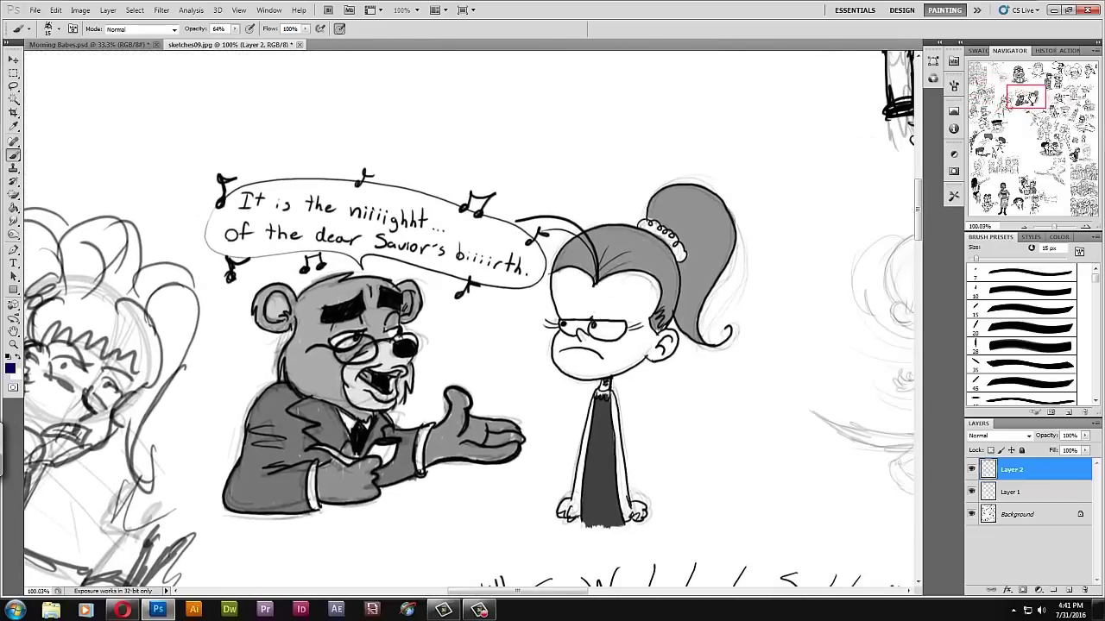
{"action": "scroll", "coordinate": [860, 175], "scroll_direction": "up", "scroll_amount": 3}
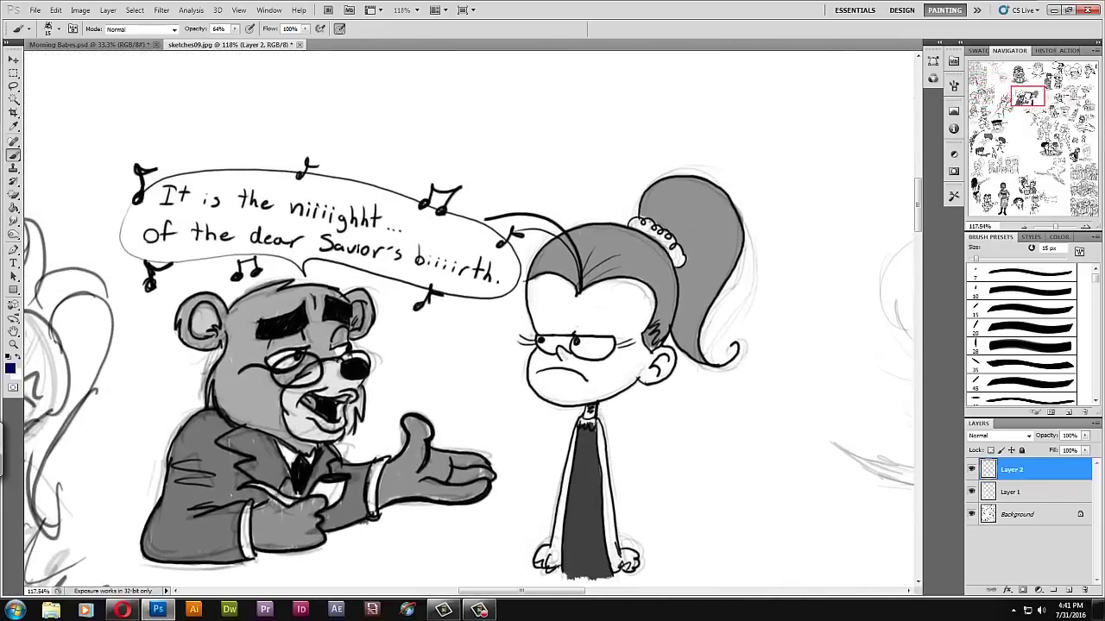
{"action": "left_click_drag", "start_coordinate": [1025, 96], "coordinate": [1024, 97]}
{"action": "scroll", "coordinate": [880, 196], "scroll_direction": "down", "scroll_amount": 1}
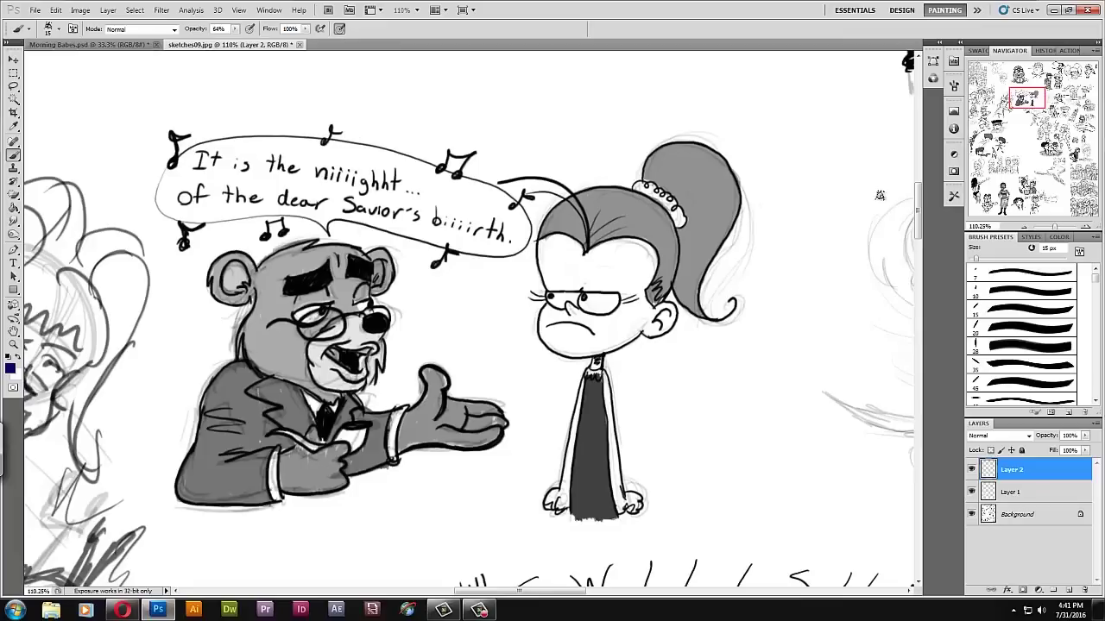
{"action": "scroll", "coordinate": [1022, 101], "scroll_direction": "down", "scroll_amount": 3}
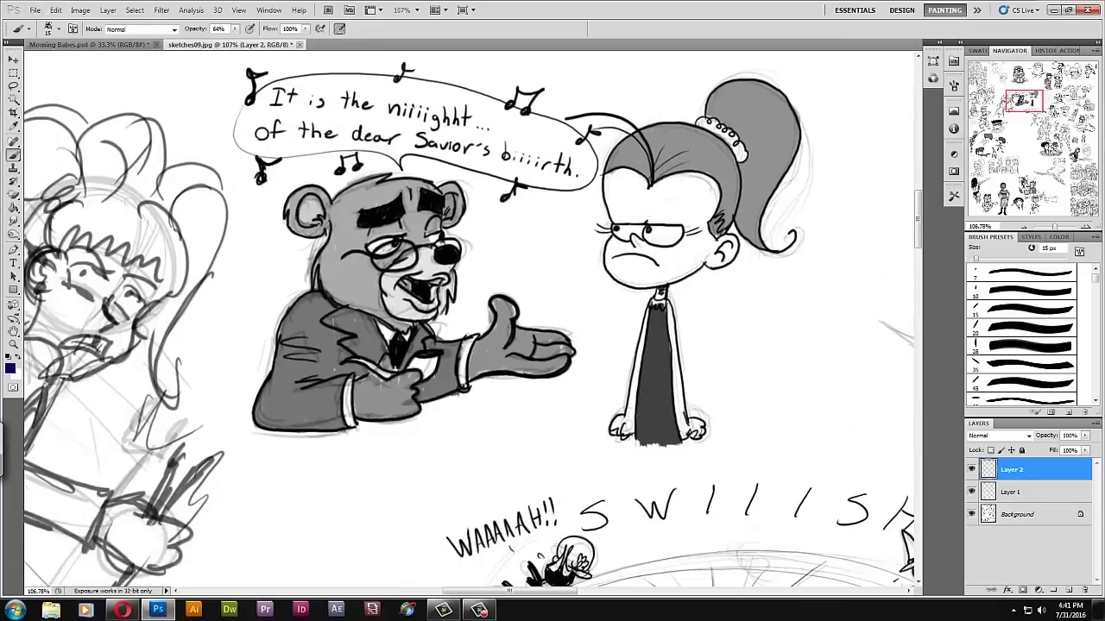
{"action": "scroll", "coordinate": [1023, 102], "scroll_direction": "down", "scroll_amount": 1}
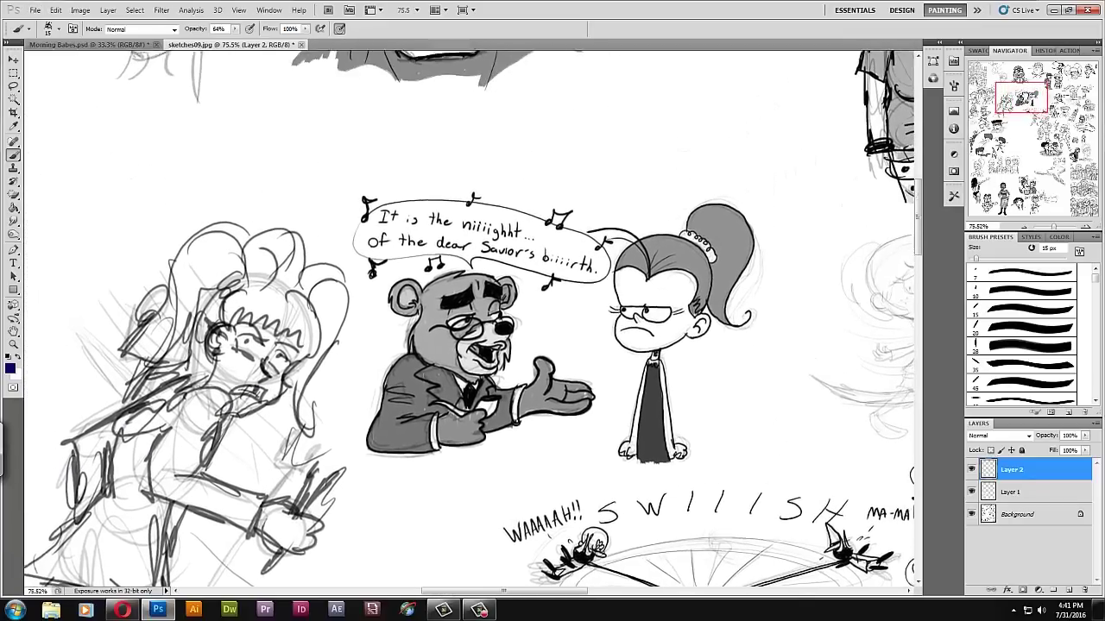
{"action": "left_click_drag", "start_coordinate": [1023, 94], "coordinate": [994, 108]}
{"action": "scroll", "coordinate": [1004, 102], "scroll_direction": "up", "scroll_amount": 1}
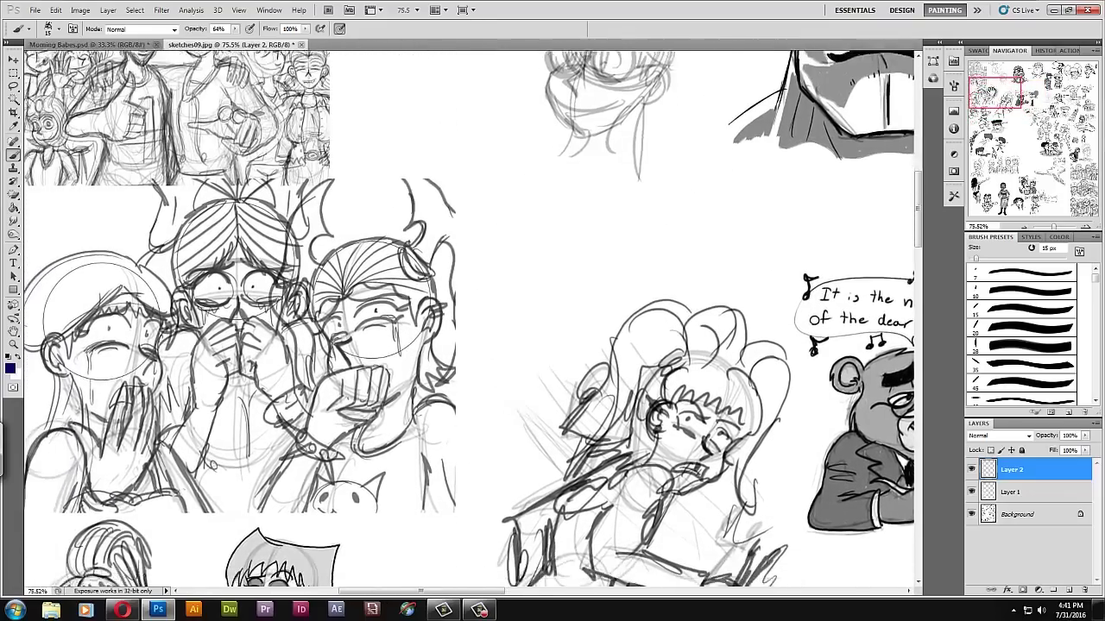
{"action": "scroll", "coordinate": [1004, 102], "scroll_direction": "up", "scroll_amount": 1}
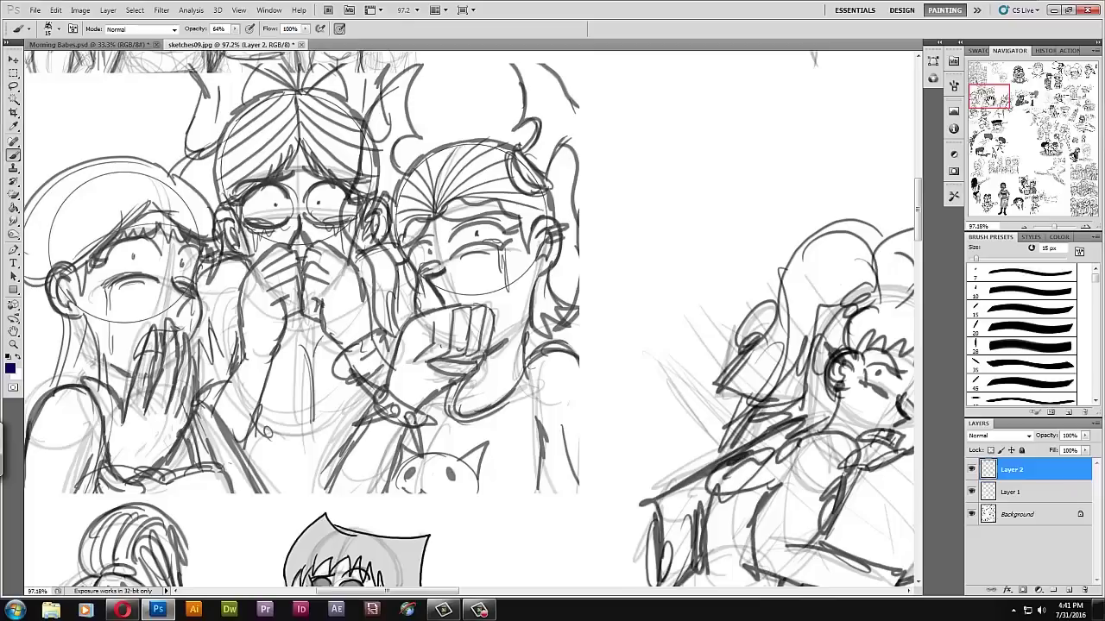
{"action": "scroll", "coordinate": [341, 158], "scroll_direction": "up", "scroll_amount": 10}
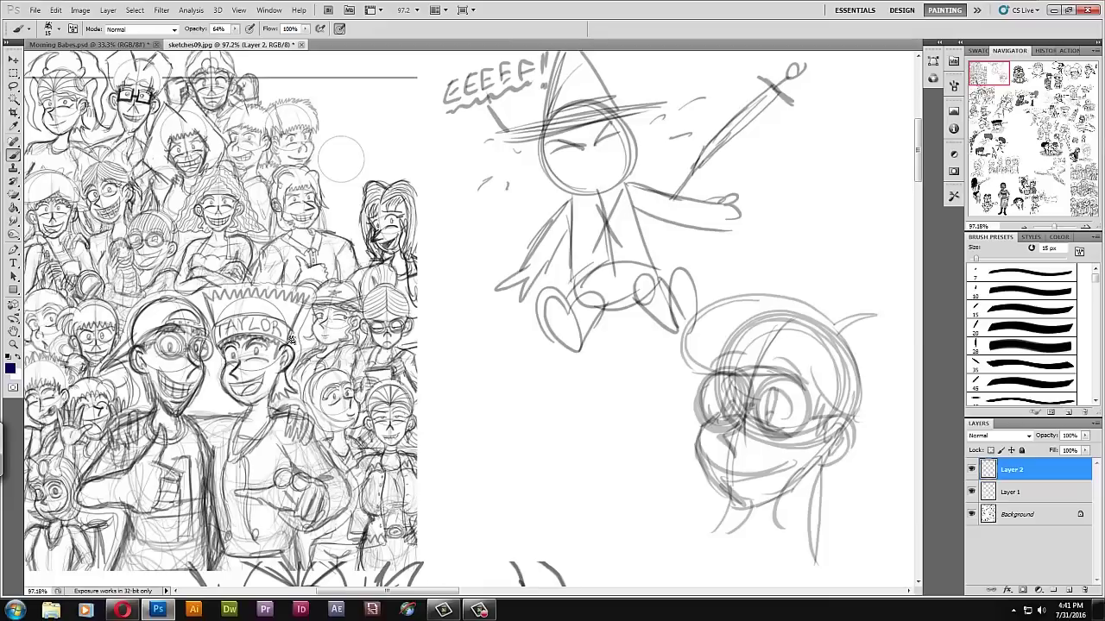
- Circle the central pair in the crowd sketch, mark its empty corner with small circles, and undo all of these strokes
{"action": "mouse_move", "coordinate": [104, 291]}
{"action": "left_mouse_down"}
{"action": "mouse_move", "coordinate": [397, 254]}
{"action": "mouse_move", "coordinate": [95, 259]}
{"action": "left_mouse_up"}
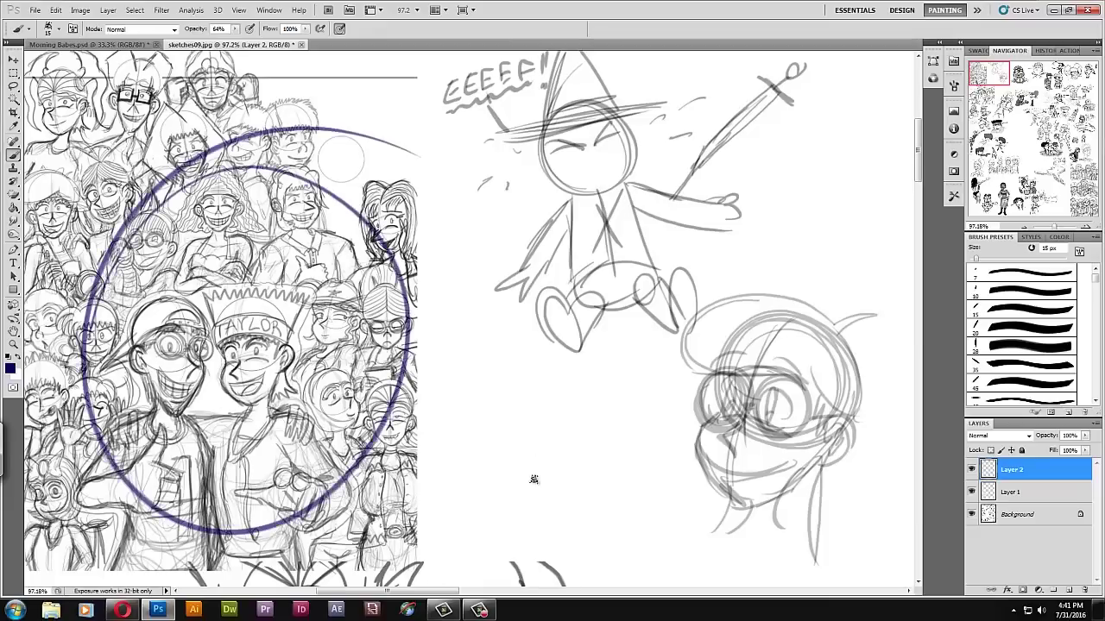
{"action": "key", "text": "ctrl+z"}
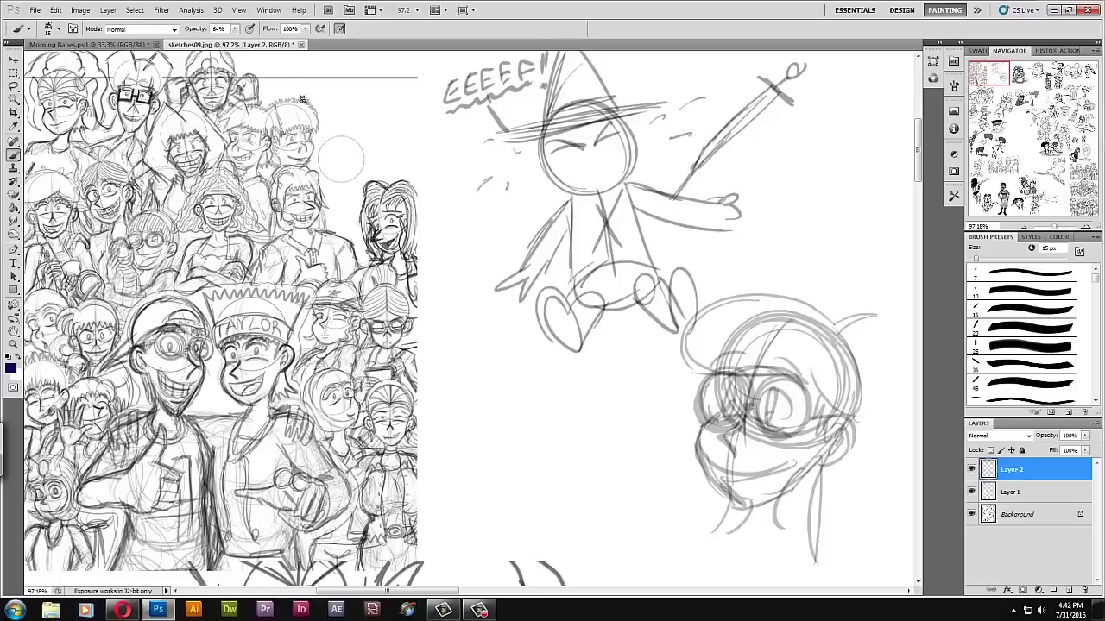
{"action": "left_click_drag", "start_coordinate": [274, 87], "coordinate": [380, 86]}
{"action": "mouse_move", "coordinate": [384, 100]}
{"action": "left_mouse_down"}
{"action": "mouse_move", "coordinate": [361, 120]}
{"action": "mouse_move", "coordinate": [384, 100]}
{"action": "left_mouse_up"}
{"action": "mouse_move", "coordinate": [367, 105]}
{"action": "left_mouse_down"}
{"action": "mouse_move", "coordinate": [354, 135]}
{"action": "mouse_move", "coordinate": [378, 166]}
{"action": "left_mouse_up"}
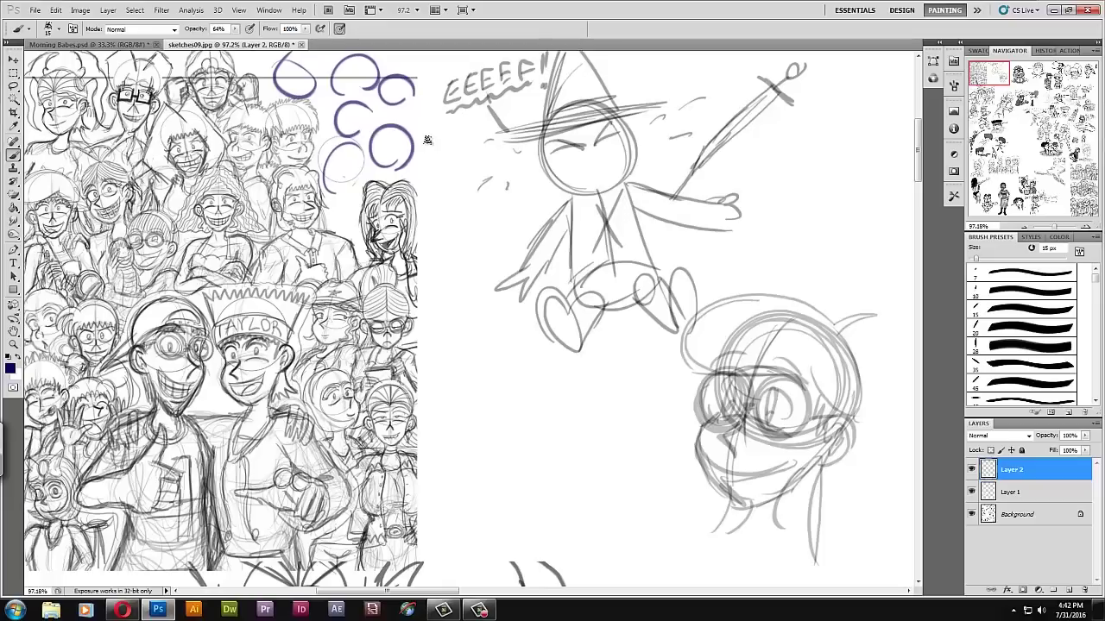
{"action": "key", "text": "ctrl+alt+z"}
{"action": "key", "text": "ctrl+alt+z"}
{"action": "key", "text": "ctrl+alt+z"}
{"action": "key", "text": "ctrl+alt+z"}
{"action": "key", "text": "ctrl+alt+z"}
{"action": "key", "text": "ctrl+alt+z"}
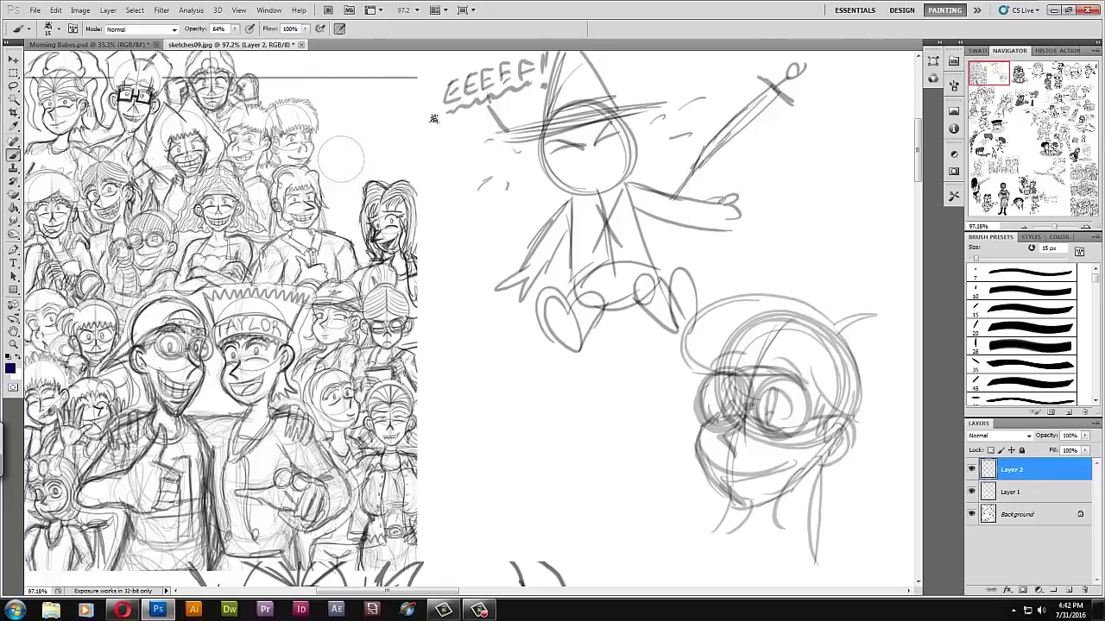
- Set the brush to black at 29% opacity and look over the bear, "SWIIISH" and bending girl sketches
{"action": "left_click_drag", "start_coordinate": [341, 158], "coordinate": [254, 72]}
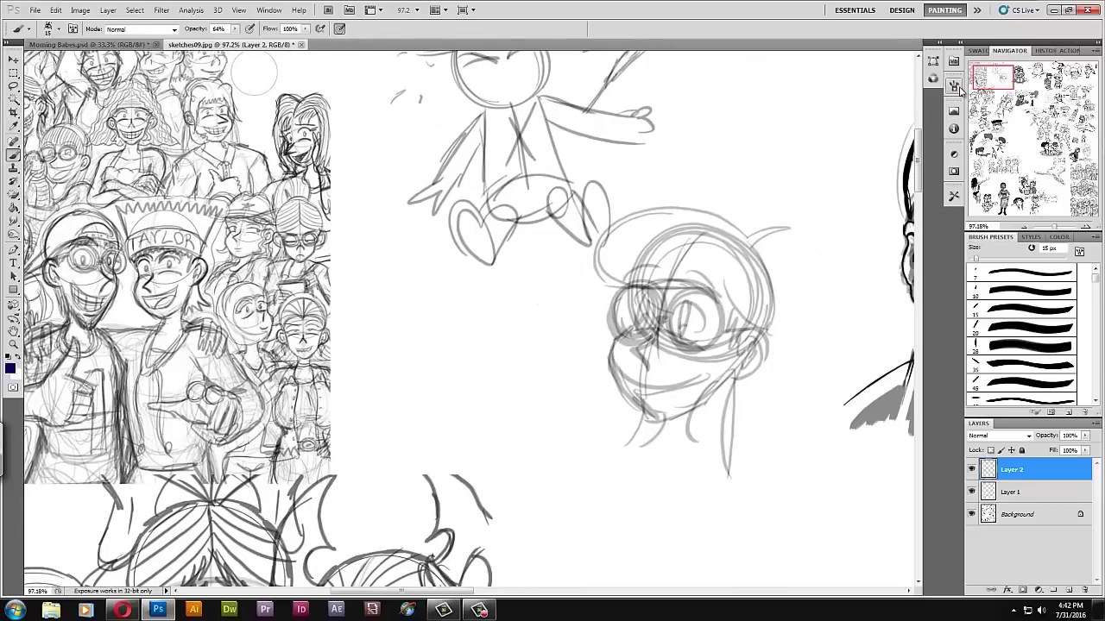
{"action": "left_click_drag", "start_coordinate": [235, 29], "coordinate": [216, 49]}
{"action": "left_click_drag", "start_coordinate": [989, 69], "coordinate": [1001, 84]}
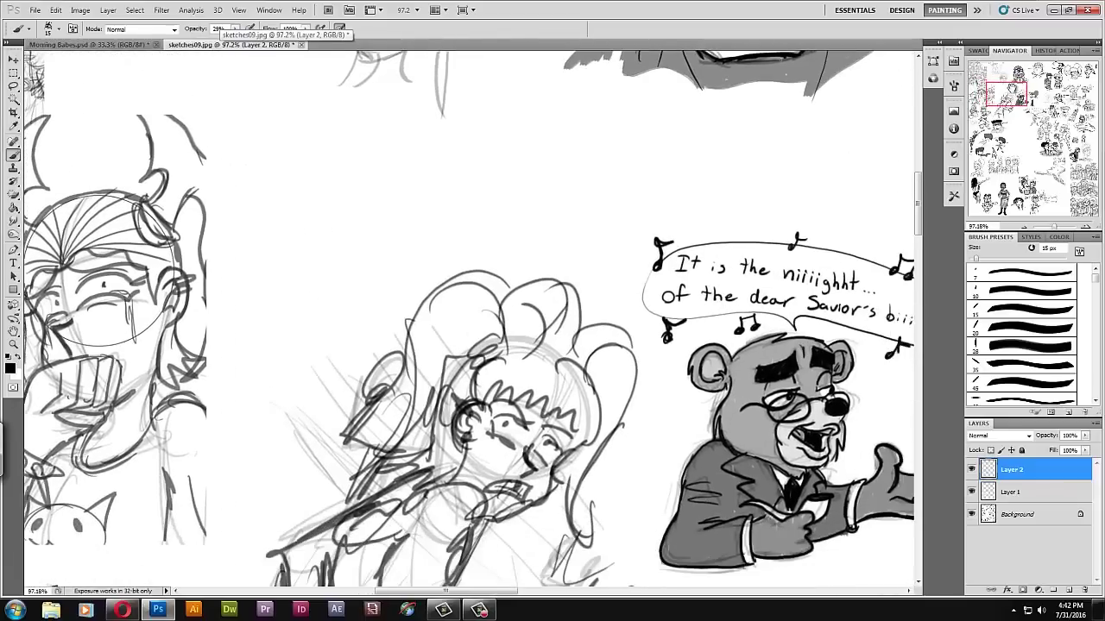
{"action": "key", "text": "ctrl+minus"}
{"action": "scroll", "coordinate": [1000, 82], "scroll_direction": "down", "scroll_amount": 2}
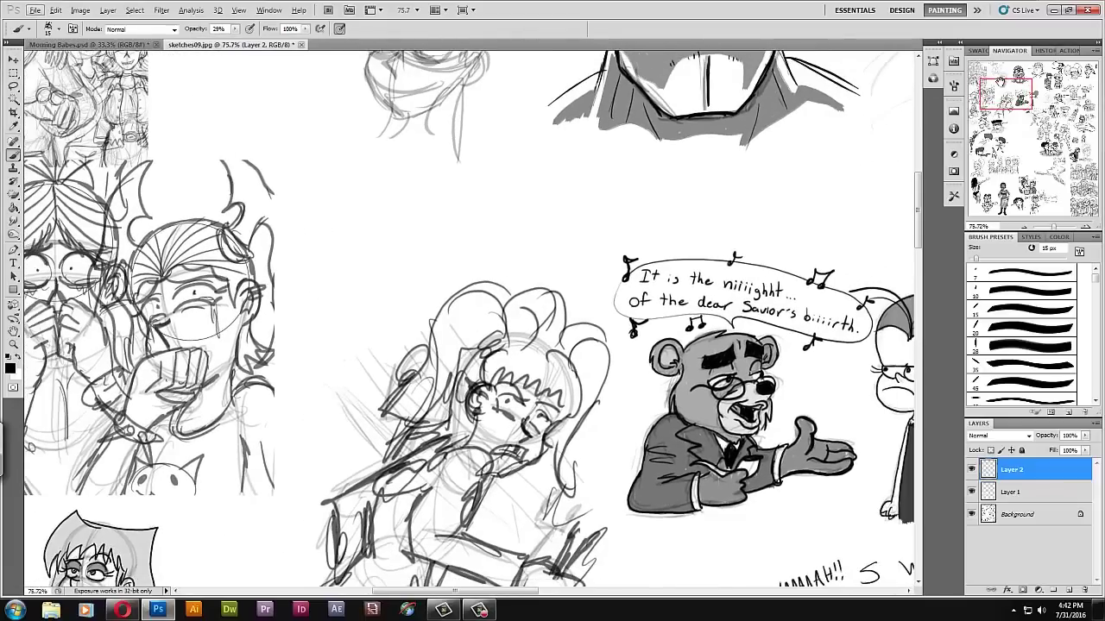
{"action": "left_click_drag", "start_coordinate": [999, 82], "coordinate": [1022, 105]}
{"action": "scroll", "coordinate": [1022, 105], "scroll_direction": "up", "scroll_amount": 5}
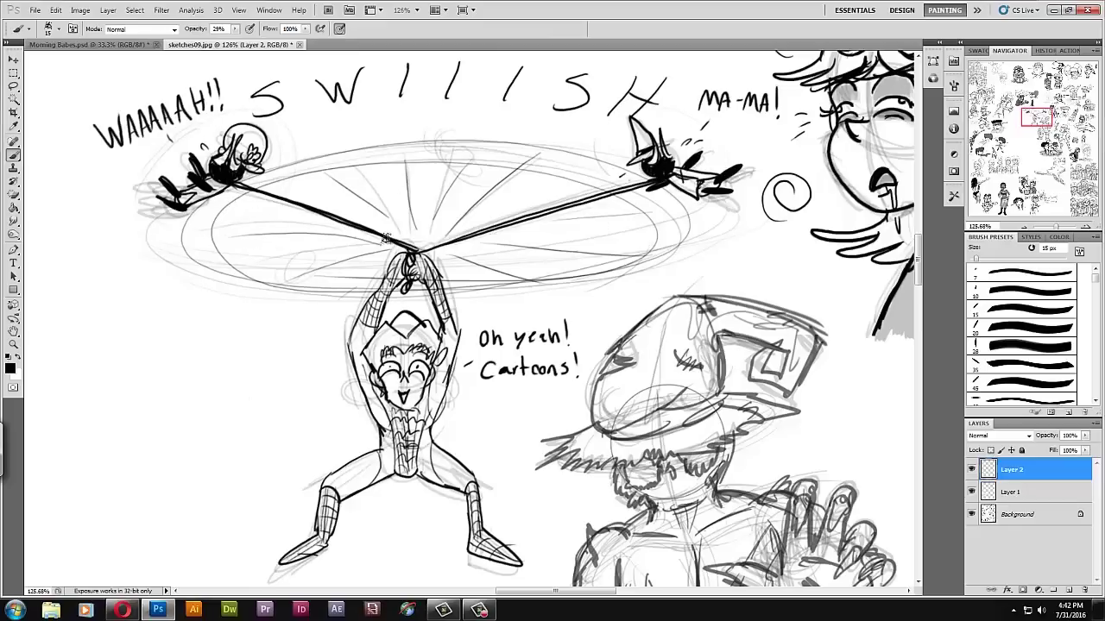
{"action": "mouse_move", "coordinate": [1038, 116]}
{"action": "left_mouse_down"}
{"action": "mouse_move", "coordinate": [1053, 101]}
{"action": "mouse_move", "coordinate": [1067, 113]}
{"action": "mouse_move", "coordinate": [1078, 152]}
{"action": "mouse_move", "coordinate": [1070, 149]}
{"action": "left_mouse_up"}
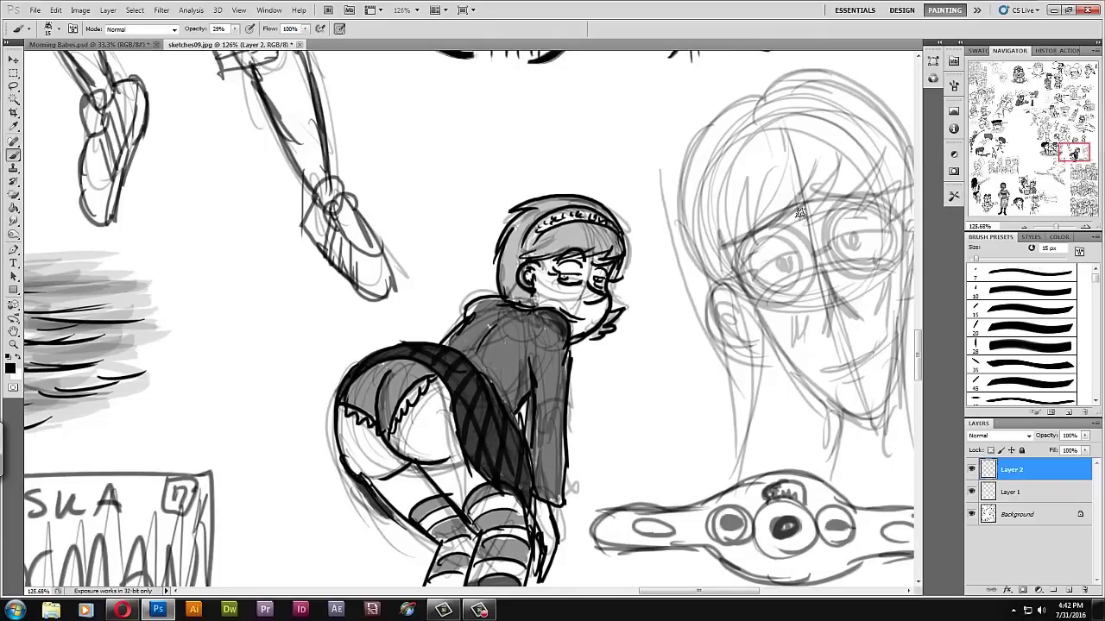
- Sketch a light, slanted pencil with an eraser end in the empty area beside the laughing character
{"action": "mouse_move", "coordinate": [1071, 152]}
{"action": "left_mouse_down"}
{"action": "mouse_move", "coordinate": [1027, 147]}
{"action": "mouse_move", "coordinate": [1039, 146]}
{"action": "mouse_move", "coordinate": [1010, 127]}
{"action": "left_mouse_up"}
{"action": "scroll", "coordinate": [1009, 126], "scroll_direction": "down", "scroll_amount": 3}
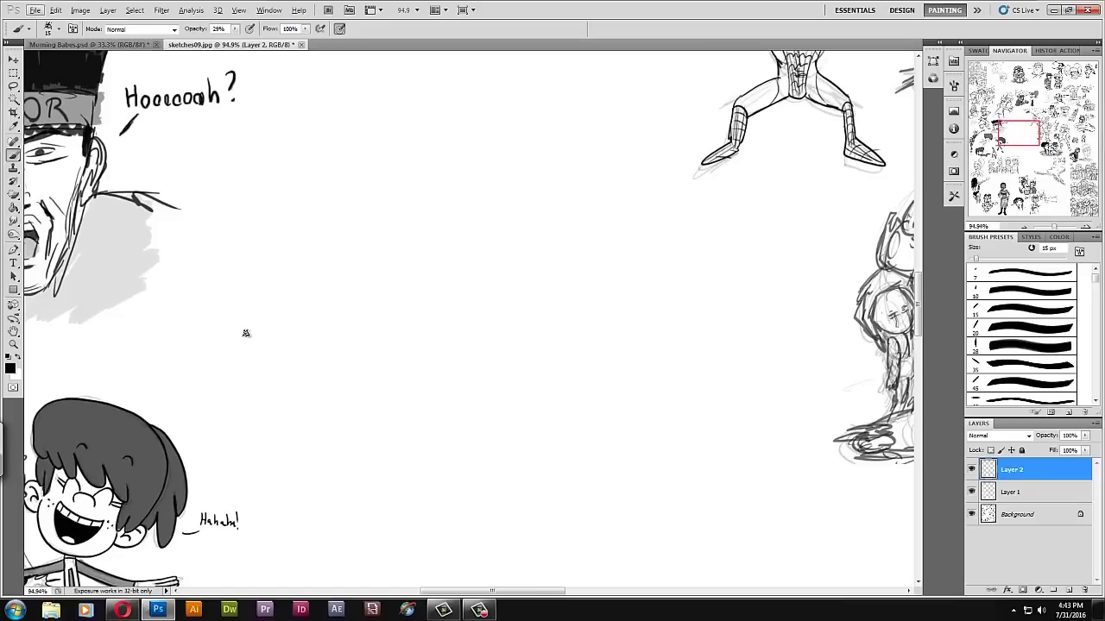
{"action": "left_click_drag", "start_coordinate": [211, 354], "coordinate": [290, 301]}
{"action": "mouse_move", "coordinate": [360, 260]}
{"action": "left_mouse_down"}
{"action": "mouse_move", "coordinate": [217, 350]}
{"action": "mouse_move", "coordinate": [195, 386]}
{"action": "mouse_move", "coordinate": [372, 264]}
{"action": "mouse_move", "coordinate": [351, 265]}
{"action": "left_mouse_up"}
{"action": "left_click_drag", "start_coordinate": [229, 342], "coordinate": [343, 273]}
{"action": "left_click_drag", "start_coordinate": [241, 336], "coordinate": [347, 272]}
{"action": "left_click_drag", "start_coordinate": [264, 323], "coordinate": [356, 271]}
- Set the brush opacity to 60% and darken the pencil's outline, shaft lines and pointed tip
{"action": "left_click", "coordinate": [235, 29]}
{"action": "left_click_drag", "start_coordinate": [233, 42], "coordinate": [253, 40]}
{"action": "mouse_move", "coordinate": [216, 352]}
{"action": "left_mouse_down"}
{"action": "mouse_move", "coordinate": [326, 277]}
{"action": "mouse_move", "coordinate": [228, 340]}
{"action": "mouse_move", "coordinate": [372, 263]}
{"action": "mouse_move", "coordinate": [255, 343]}
{"action": "left_mouse_up"}
{"action": "mouse_move", "coordinate": [305, 309]}
{"action": "left_mouse_down"}
{"action": "mouse_move", "coordinate": [200, 379]}
{"action": "mouse_move", "coordinate": [216, 352]}
{"action": "left_mouse_up"}
{"action": "left_click_drag", "start_coordinate": [216, 351], "coordinate": [206, 369]}
{"action": "left_click_drag", "start_coordinate": [342, 281], "coordinate": [255, 331]}
{"action": "left_click_drag", "start_coordinate": [217, 357], "coordinate": [350, 277]}
{"action": "left_click_drag", "start_coordinate": [247, 342], "coordinate": [352, 272]}
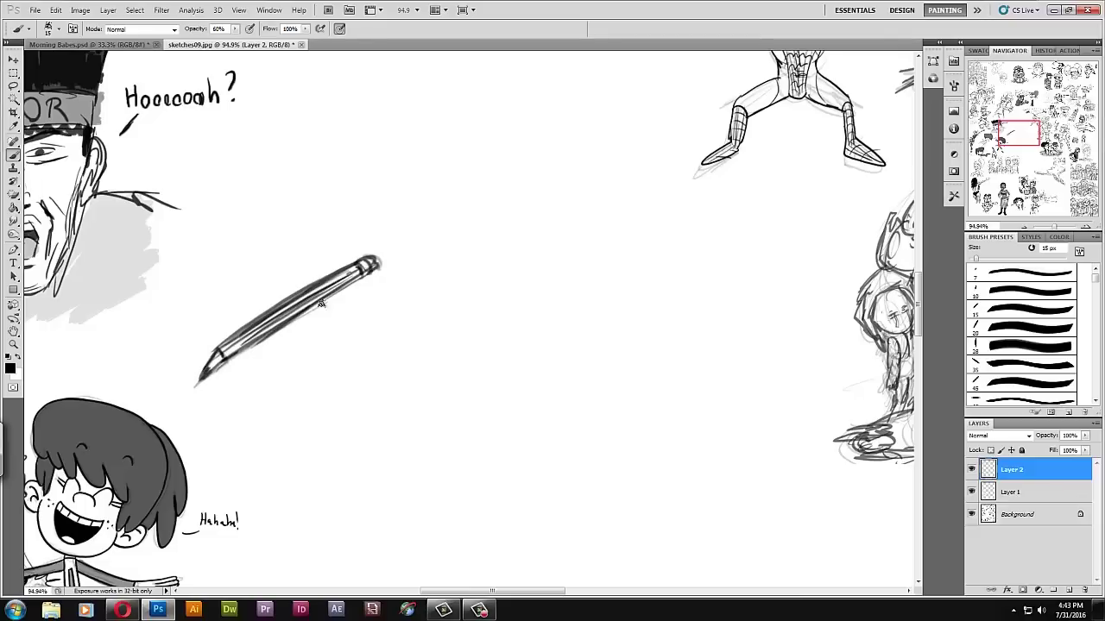
- Sketch a smartphone with a "C" on its screen and a large hand gripping it, in the blank space below the bear
{"action": "mouse_move", "coordinate": [1019, 138]}
{"action": "left_mouse_down"}
{"action": "mouse_move", "coordinate": [992, 131]}
{"action": "mouse_move", "coordinate": [1009, 133]}
{"action": "mouse_move", "coordinate": [1021, 113]}
{"action": "left_mouse_up"}
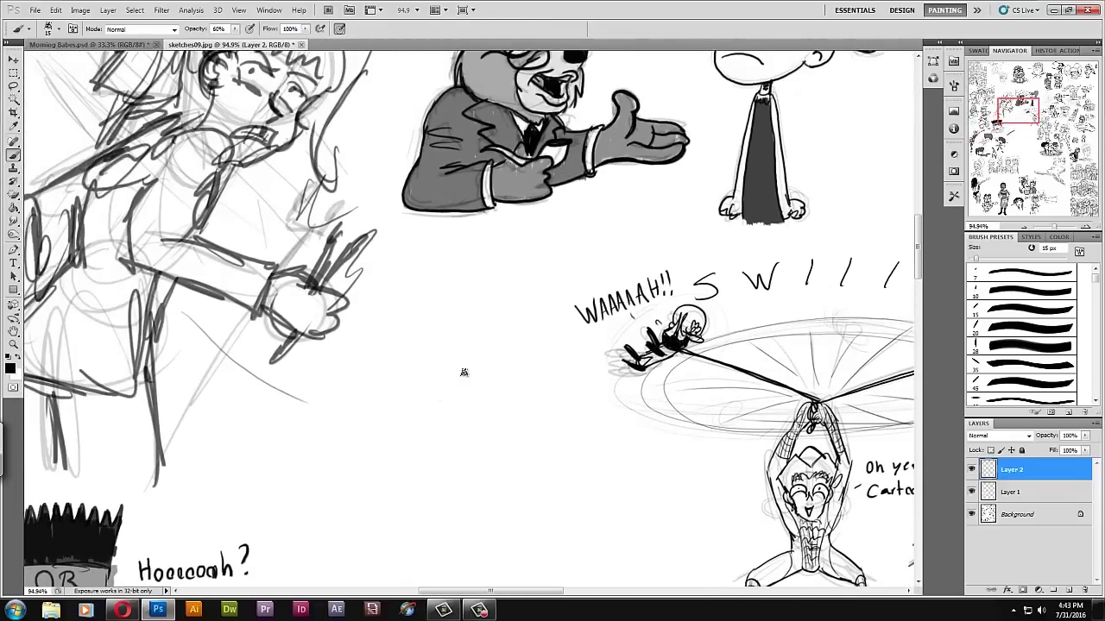
{"action": "mouse_move", "coordinate": [419, 299]}
{"action": "left_mouse_down"}
{"action": "mouse_move", "coordinate": [432, 386]}
{"action": "mouse_move", "coordinate": [418, 296]}
{"action": "mouse_move", "coordinate": [467, 282]}
{"action": "mouse_move", "coordinate": [487, 379]}
{"action": "mouse_move", "coordinate": [432, 393]}
{"action": "mouse_move", "coordinate": [426, 304]}
{"action": "mouse_move", "coordinate": [438, 326]}
{"action": "mouse_move", "coordinate": [462, 290]}
{"action": "mouse_move", "coordinate": [460, 377]}
{"action": "left_mouse_up"}
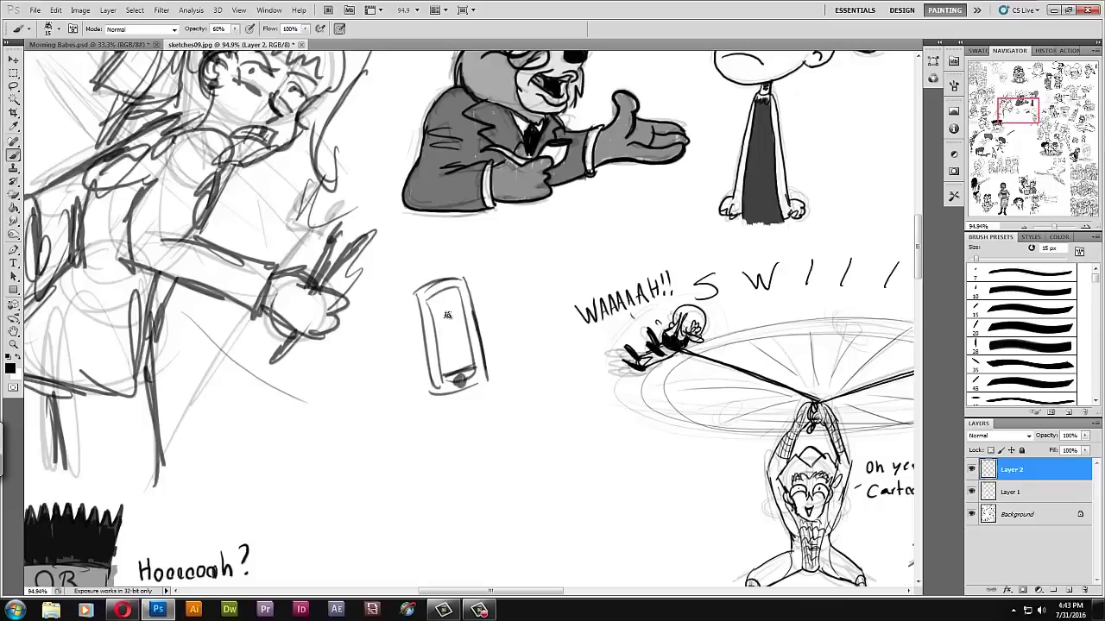
{"action": "left_click_drag", "start_coordinate": [454, 308], "coordinate": [457, 340]}
{"action": "left_click_drag", "start_coordinate": [488, 320], "coordinate": [489, 366]}
{"action": "left_click_drag", "start_coordinate": [420, 316], "coordinate": [433, 383]}
- Draw a long, tapering arm from the phone hand back to a small figure's shoulders and torso
{"action": "mouse_move", "coordinate": [418, 334]}
{"action": "left_mouse_down"}
{"action": "mouse_move", "coordinate": [423, 366]}
{"action": "mouse_move", "coordinate": [516, 402]}
{"action": "mouse_move", "coordinate": [506, 417]}
{"action": "left_mouse_up"}
{"action": "left_click_drag", "start_coordinate": [489, 375], "coordinate": [533, 405]}
{"action": "mouse_move", "coordinate": [462, 399]}
{"action": "left_mouse_down"}
{"action": "mouse_move", "coordinate": [590, 453]}
{"action": "mouse_move", "coordinate": [573, 422]}
{"action": "mouse_move", "coordinate": [545, 454]}
{"action": "left_mouse_up"}
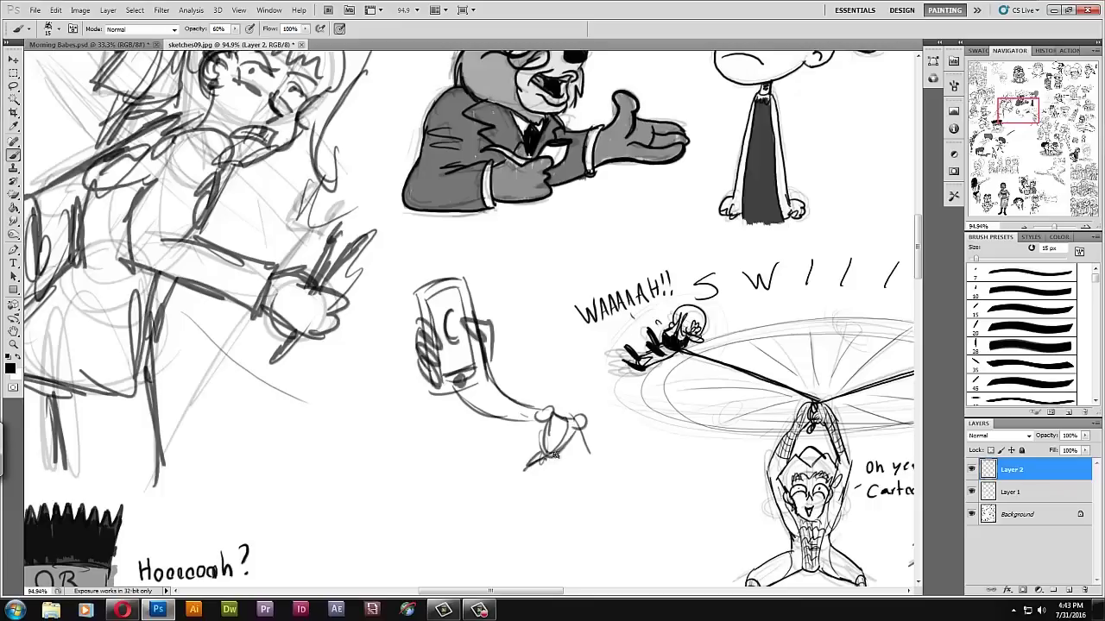
- Add the small figure's round head, one leg stretched out behind and one bent leg with a foot
{"action": "mouse_move", "coordinate": [551, 463]}
{"action": "left_mouse_down"}
{"action": "mouse_move", "coordinate": [546, 499]}
{"action": "mouse_move", "coordinate": [490, 483]}
{"action": "left_mouse_up"}
{"action": "left_click_drag", "start_coordinate": [566, 512], "coordinate": [557, 505]}
{"action": "mouse_move", "coordinate": [566, 390]}
{"action": "left_mouse_down"}
{"action": "mouse_move", "coordinate": [580, 400]}
{"action": "mouse_move", "coordinate": [520, 445]}
{"action": "mouse_move", "coordinate": [517, 473]}
{"action": "left_mouse_up"}
{"action": "scroll", "coordinate": [592, 400], "scroll_direction": "up", "scroll_amount": 5}
{"action": "left_click_drag", "start_coordinate": [430, 523], "coordinate": [510, 486]}
{"action": "mouse_move", "coordinate": [433, 533]}
{"action": "left_mouse_down"}
{"action": "mouse_move", "coordinate": [523, 489]}
{"action": "mouse_move", "coordinate": [519, 556]}
{"action": "left_mouse_up"}
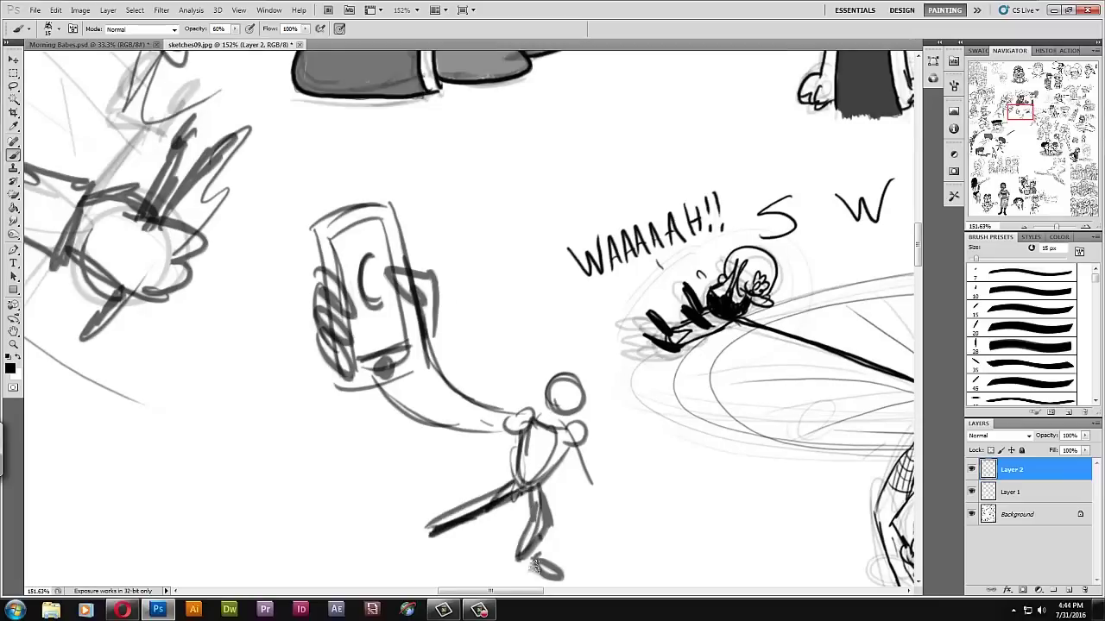
- Set the brush to 7 px and 78% opacity, and draw facial features on the small figure's head
{"action": "key", "text": "bracketright"}
{"action": "key", "text": "bracketleft"}
{"action": "key", "text": "bracketleft"}
{"action": "scroll", "coordinate": [580, 390], "scroll_direction": "up", "scroll_amount": 3}
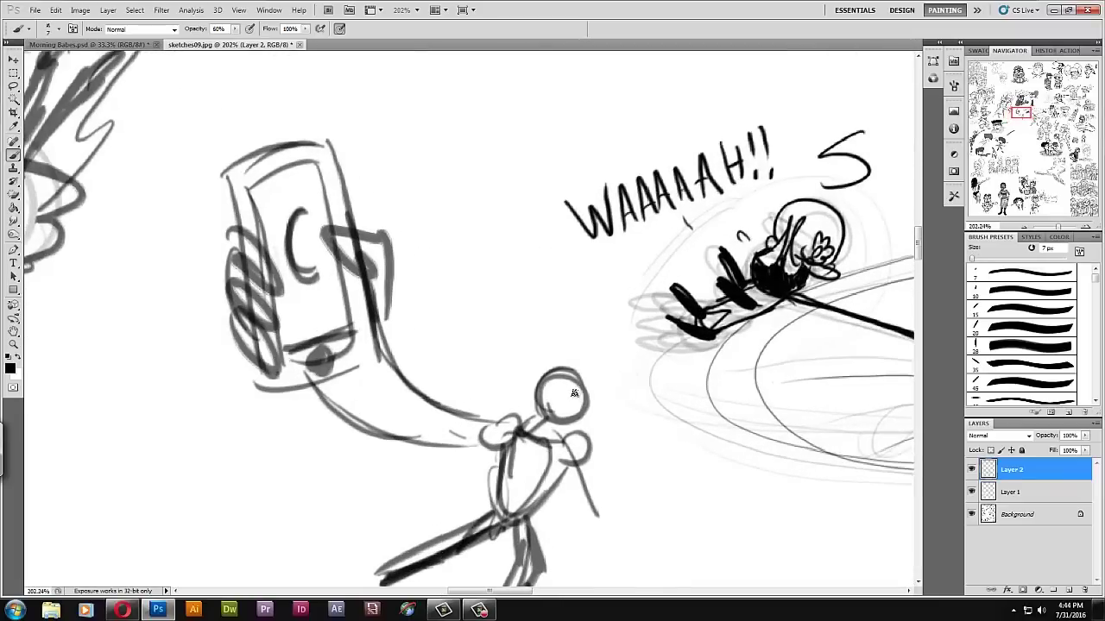
{"action": "left_click_drag", "start_coordinate": [234, 29], "coordinate": [246, 39]}
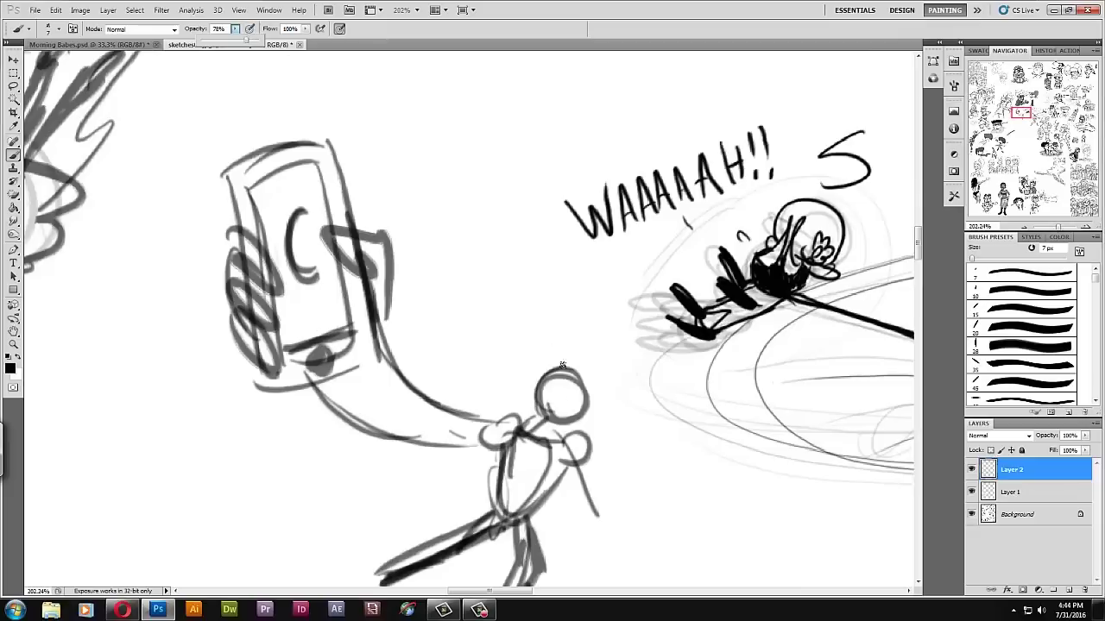
{"action": "left_click", "coordinate": [557, 392]}
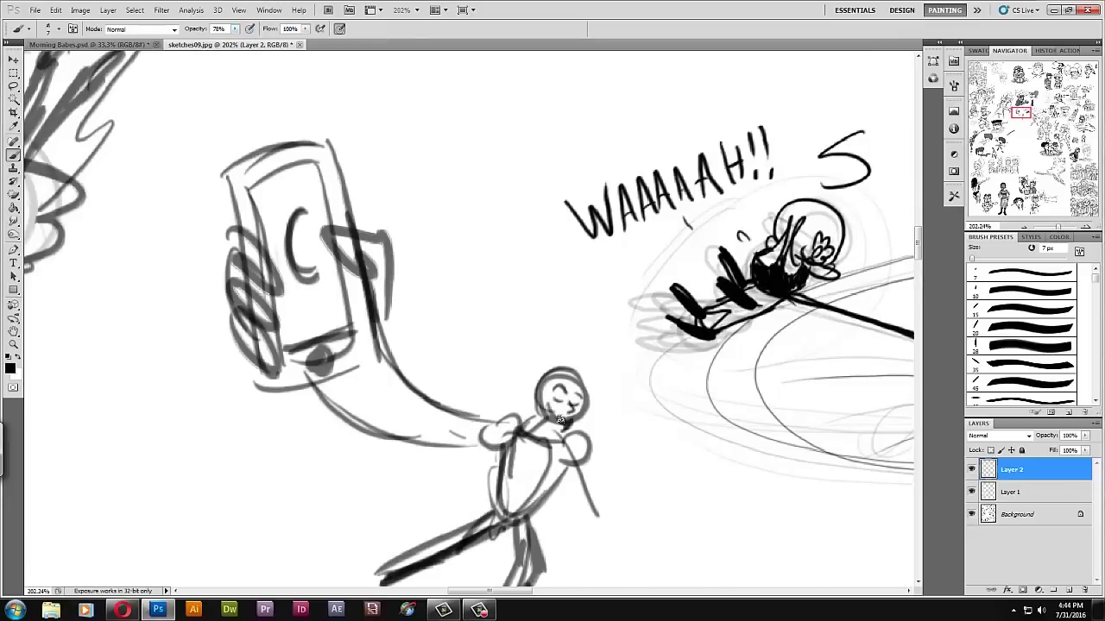
- Add dark hair with a pointed tuft, and outline the small figure's shirt and sleeves
{"action": "mouse_move", "coordinate": [540, 400]}
{"action": "left_mouse_down"}
{"action": "mouse_move", "coordinate": [564, 360]}
{"action": "mouse_move", "coordinate": [584, 375]}
{"action": "mouse_move", "coordinate": [553, 372]}
{"action": "mouse_move", "coordinate": [587, 369]}
{"action": "mouse_move", "coordinate": [545, 381]}
{"action": "mouse_move", "coordinate": [587, 378]}
{"action": "left_mouse_up"}
{"action": "mouse_move", "coordinate": [583, 420]}
{"action": "left_mouse_down"}
{"action": "mouse_move", "coordinate": [339, 395]}
{"action": "mouse_move", "coordinate": [449, 444]}
{"action": "mouse_move", "coordinate": [539, 509]}
{"action": "mouse_move", "coordinate": [548, 448]}
{"action": "mouse_move", "coordinate": [553, 482]}
{"action": "left_mouse_up"}
{"action": "mouse_move", "coordinate": [585, 428]}
{"action": "left_mouse_down"}
{"action": "mouse_move", "coordinate": [597, 474]}
{"action": "mouse_move", "coordinate": [578, 490]}
{"action": "left_mouse_up"}
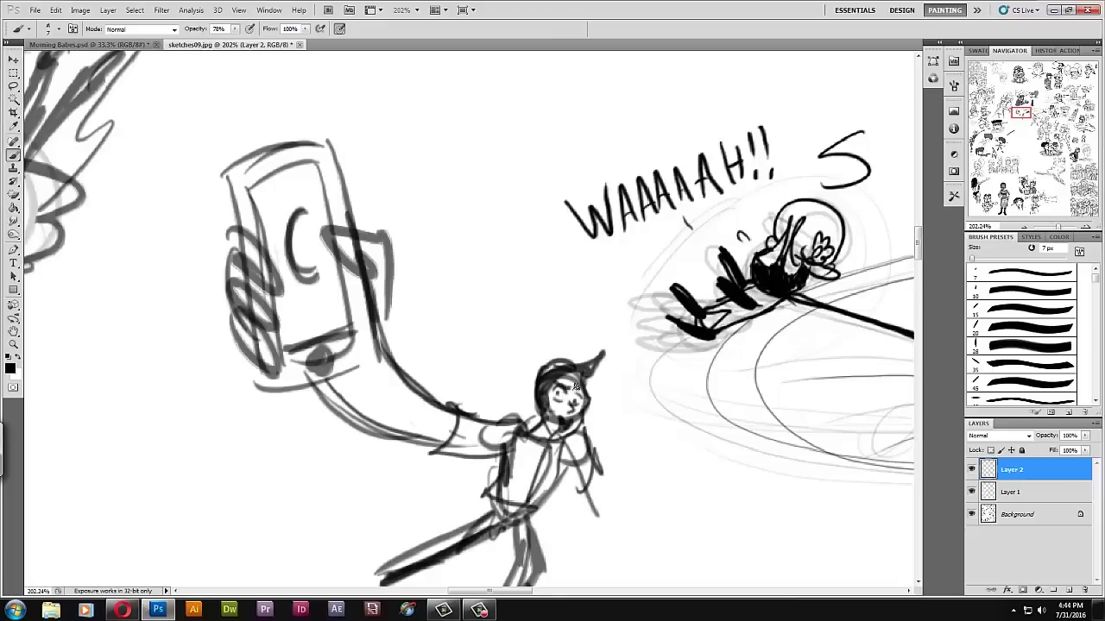
- Letter "Chika-ka!" with a pointer line above the small figure's head, and strengthen its outstretched leg
{"action": "left_click_drag", "start_coordinate": [534, 315], "coordinate": [539, 350]}
{"action": "mouse_move", "coordinate": [454, 290]}
{"action": "left_mouse_down"}
{"action": "mouse_move", "coordinate": [439, 300]}
{"action": "mouse_move", "coordinate": [456, 316]}
{"action": "mouse_move", "coordinate": [492, 314]}
{"action": "left_mouse_up"}
{"action": "mouse_move", "coordinate": [506, 295]}
{"action": "left_mouse_down"}
{"action": "mouse_move", "coordinate": [509, 314]}
{"action": "mouse_move", "coordinate": [528, 316]}
{"action": "mouse_move", "coordinate": [548, 294]}
{"action": "left_mouse_up"}
{"action": "mouse_move", "coordinate": [561, 283]}
{"action": "left_mouse_down"}
{"action": "mouse_move", "coordinate": [560, 302]}
{"action": "mouse_move", "coordinate": [582, 302]}
{"action": "left_mouse_up"}
{"action": "left_click_drag", "start_coordinate": [589, 293], "coordinate": [598, 298]}
{"action": "left_click_drag", "start_coordinate": [606, 264], "coordinate": [607, 297]}
{"action": "left_click", "coordinate": [608, 305]}
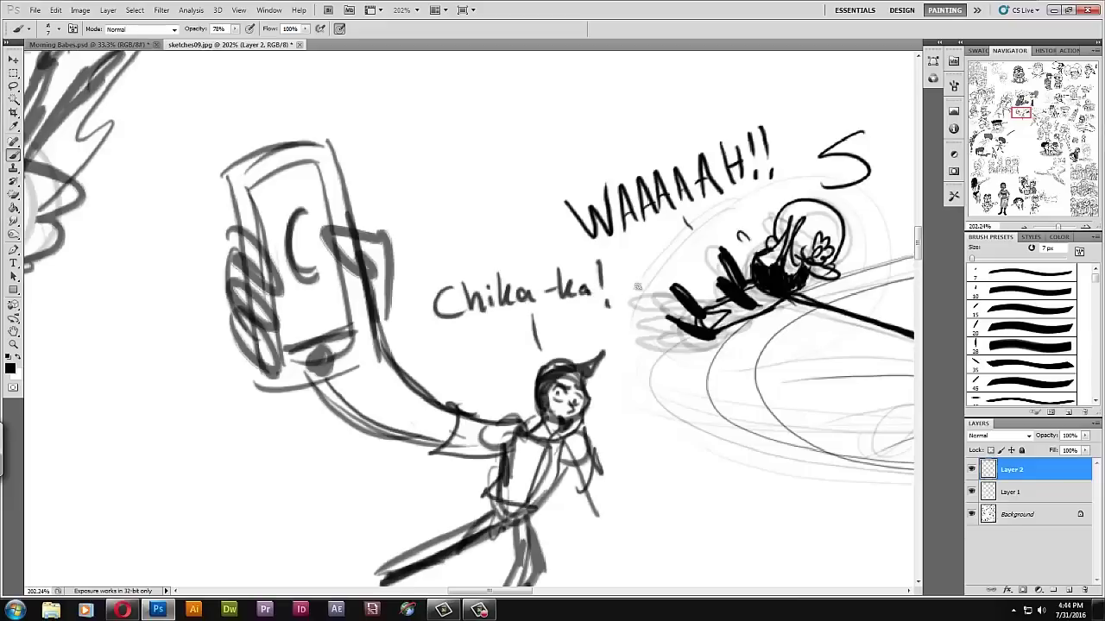
{"action": "mouse_move", "coordinate": [564, 461]}
{"action": "left_mouse_down"}
{"action": "mouse_move", "coordinate": [528, 515]}
{"action": "mouse_move", "coordinate": [476, 509]}
{"action": "mouse_move", "coordinate": [380, 568]}
{"action": "left_mouse_up"}
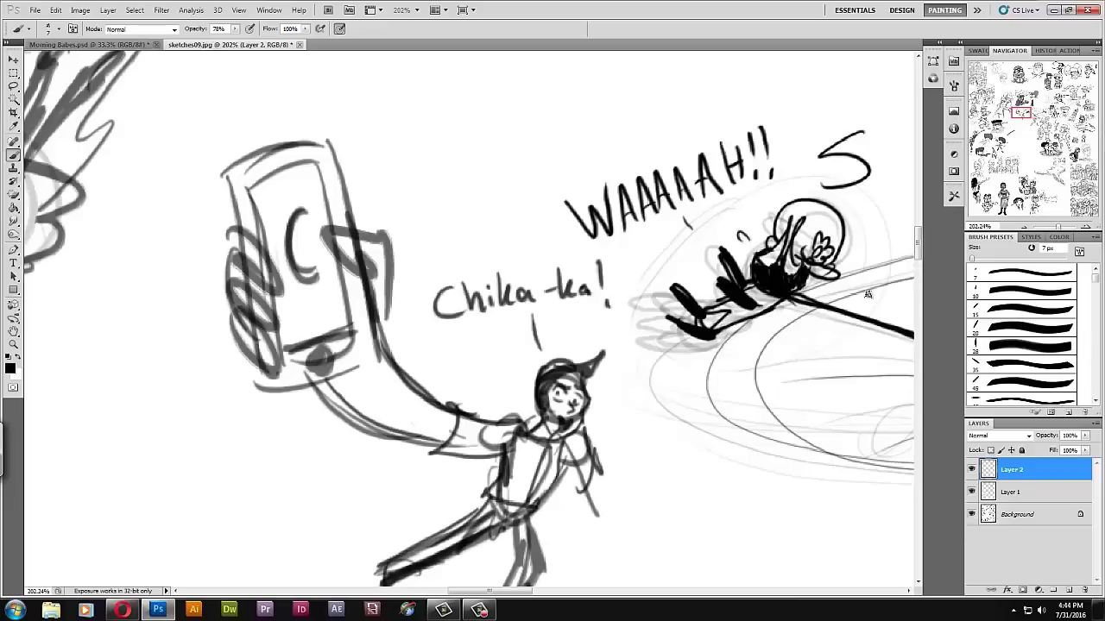
- Add the foot at the end of the small figure's outstretched leg and the shoe on its bent leg
{"action": "left_click_drag", "start_coordinate": [918, 244], "coordinate": [917, 252]}
{"action": "left_click_drag", "start_coordinate": [388, 434], "coordinate": [385, 469]}
{"action": "left_click_drag", "start_coordinate": [519, 480], "coordinate": [554, 497]}
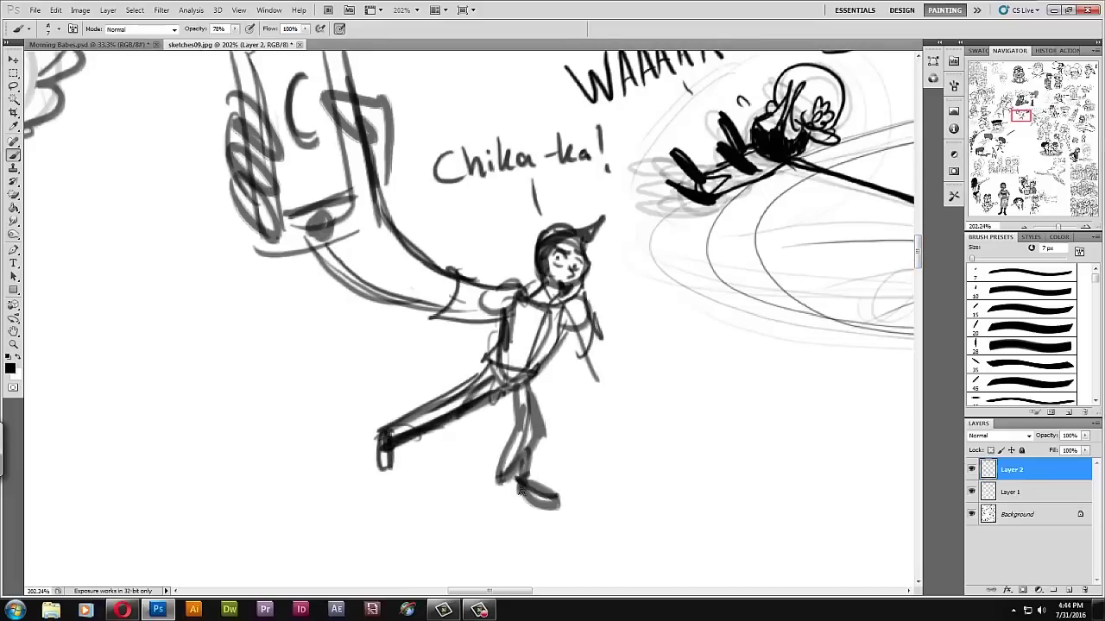
{"action": "scroll", "coordinate": [547, 461], "scroll_direction": "down", "scroll_amount": 2}
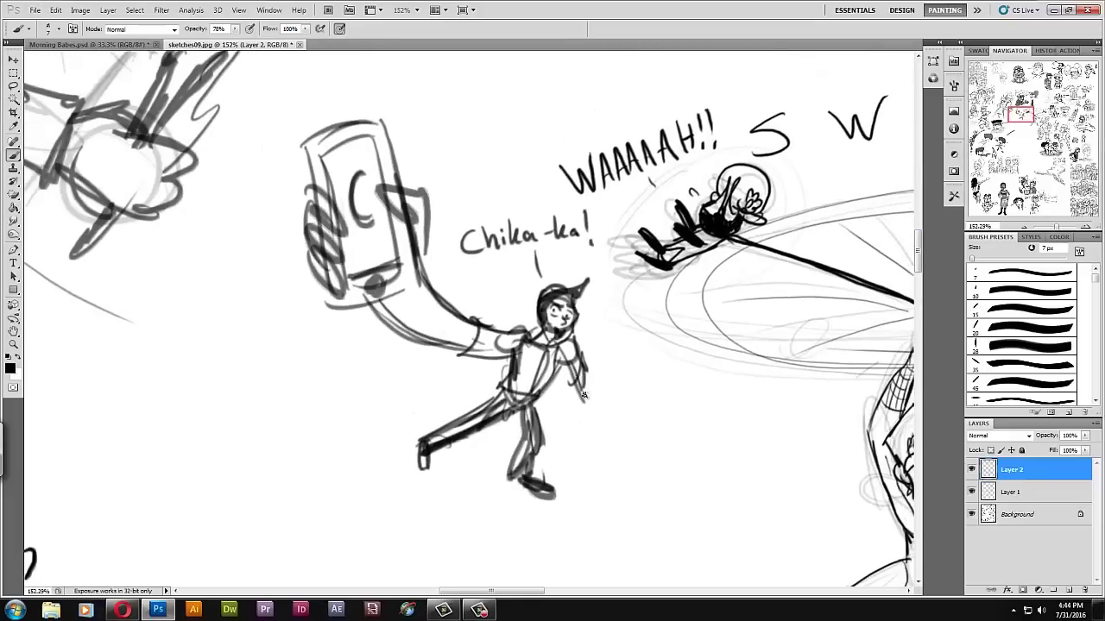
- Review the sketches of the woman with hands on hips, the grinning ponytailed woman and the women holding mugs
{"action": "left_click", "coordinate": [1020, 200]}
{"action": "mouse_move", "coordinate": [1021, 199]}
{"action": "left_mouse_down"}
{"action": "mouse_move", "coordinate": [1003, 195]}
{"action": "mouse_move", "coordinate": [1017, 176]}
{"action": "left_mouse_up"}
{"action": "scroll", "coordinate": [932, 232], "scroll_direction": "down", "scroll_amount": 2}
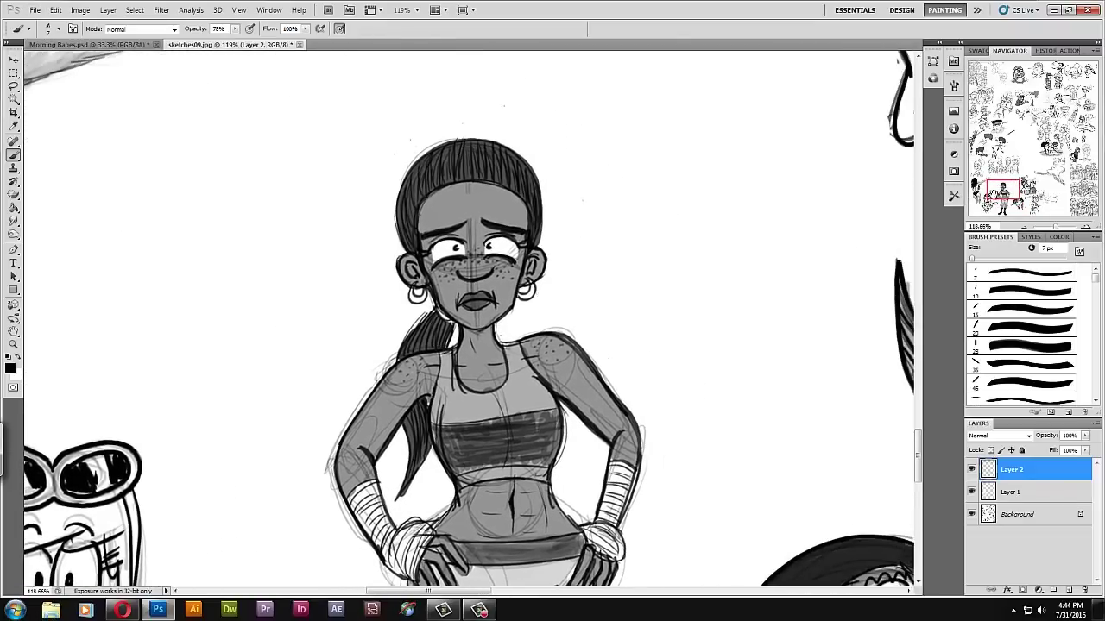
{"action": "mouse_move", "coordinate": [1006, 189]}
{"action": "left_mouse_down"}
{"action": "mouse_move", "coordinate": [997, 199]}
{"action": "mouse_move", "coordinate": [984, 162]}
{"action": "left_mouse_up"}
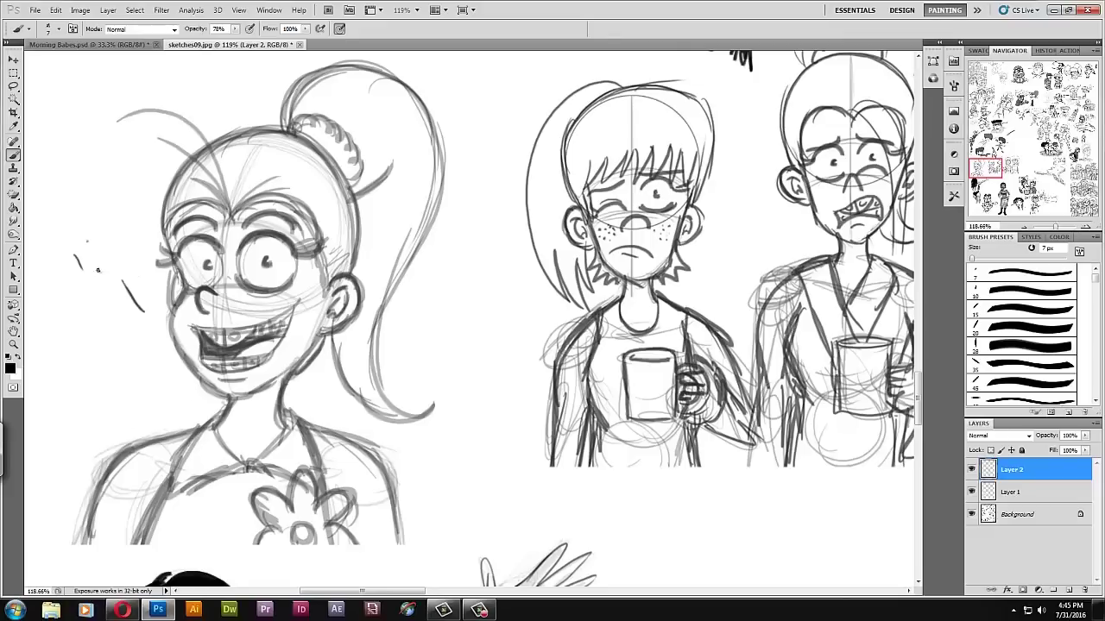
{"action": "left_click_drag", "start_coordinate": [906, 197], "coordinate": [793, 217]}
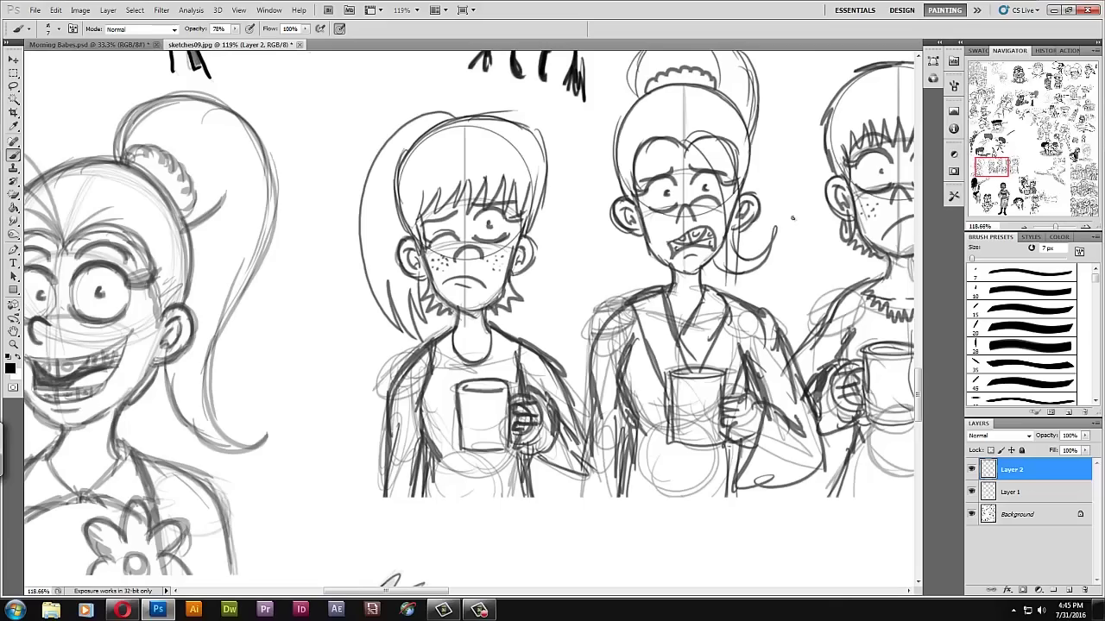
{"action": "left_click_drag", "start_coordinate": [989, 175], "coordinate": [1018, 133]}
{"action": "scroll", "coordinate": [516, 355], "scroll_direction": "down", "scroll_amount": 3}
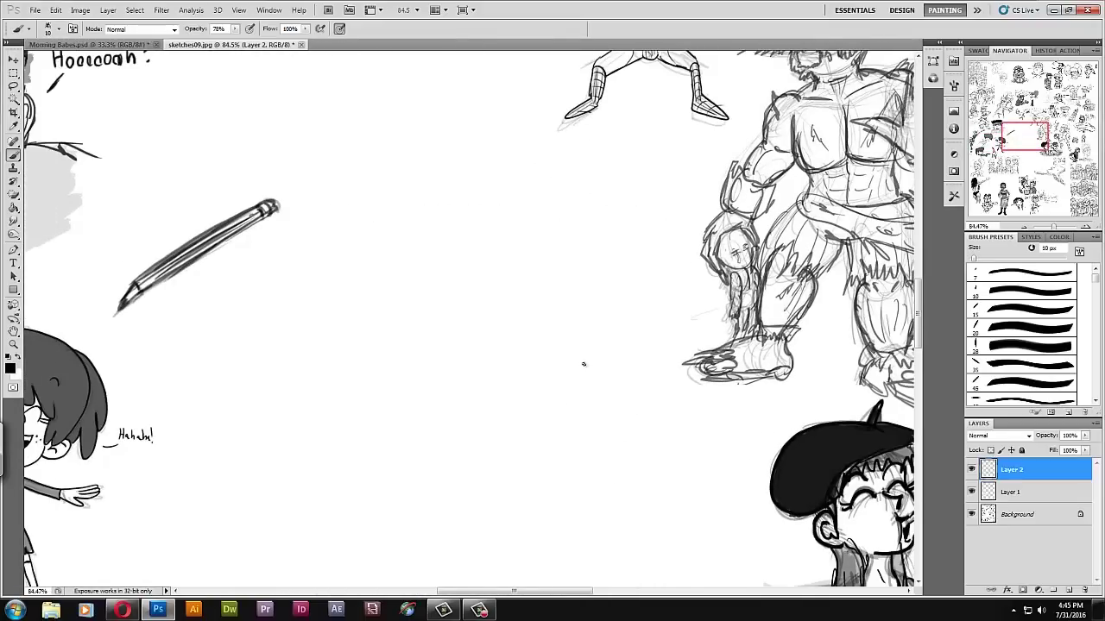
- Switch to Opera, view the JFMstudios DeviantArt profile, and look at the Tumblr dashboard in a new tab
{"action": "left_click", "coordinate": [122, 611]}
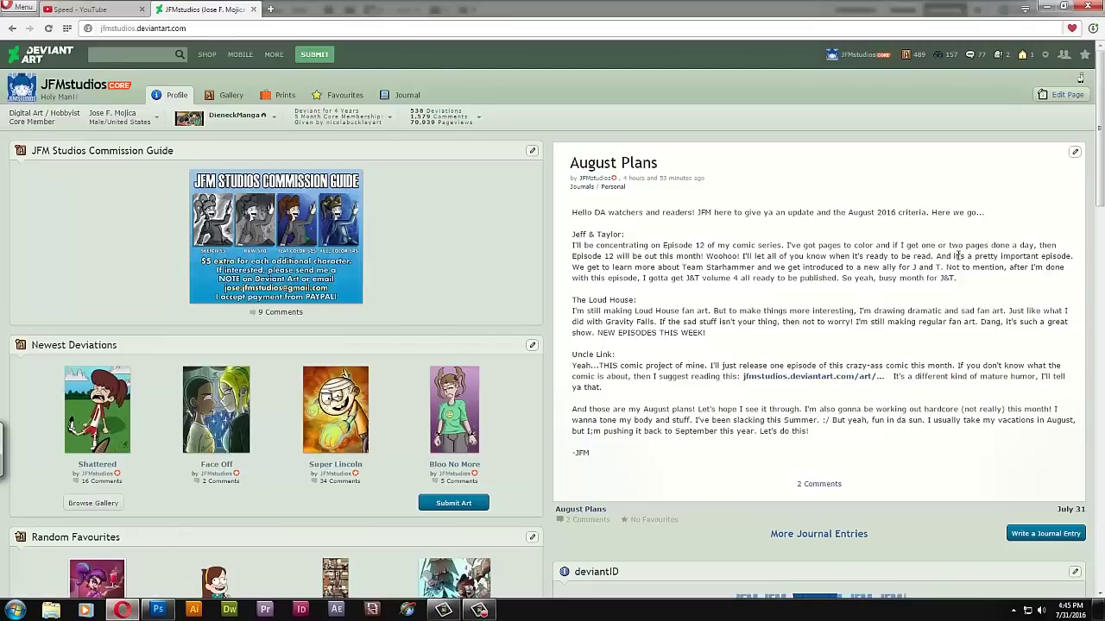
{"action": "mouse_move", "coordinate": [1099, 116]}
{"action": "left_mouse_down"}
{"action": "mouse_move", "coordinate": [1099, 160]}
{"action": "mouse_move", "coordinate": [1100, 104]}
{"action": "left_mouse_up"}
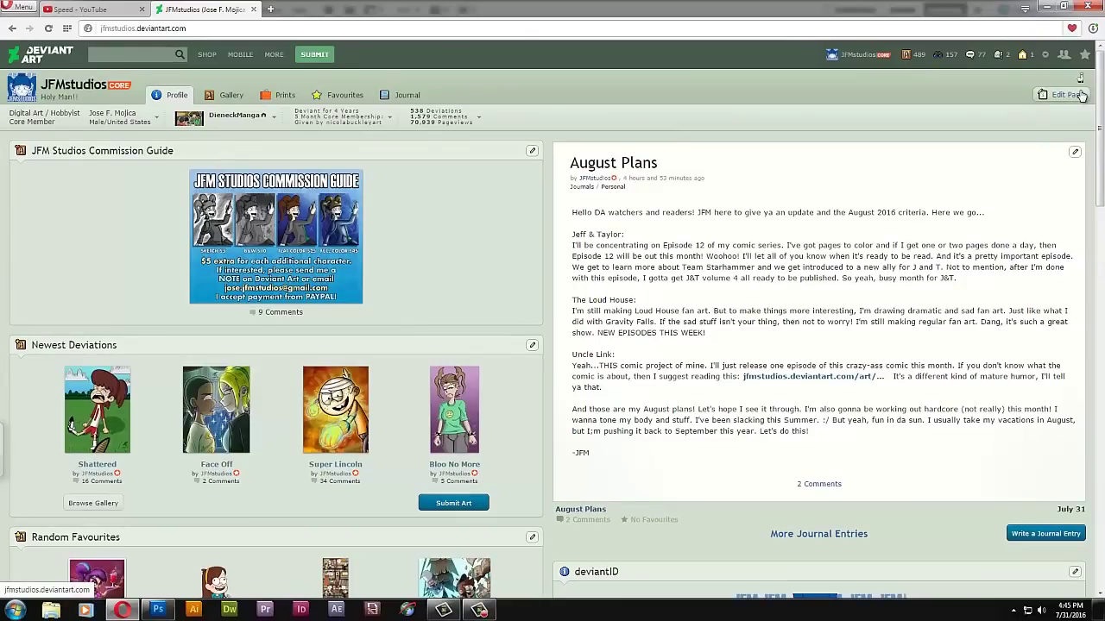
{"action": "left_click", "coordinate": [271, 10]}
{"action": "left_click", "coordinate": [520, 89]}
{"action": "left_click", "coordinate": [450, 160]}
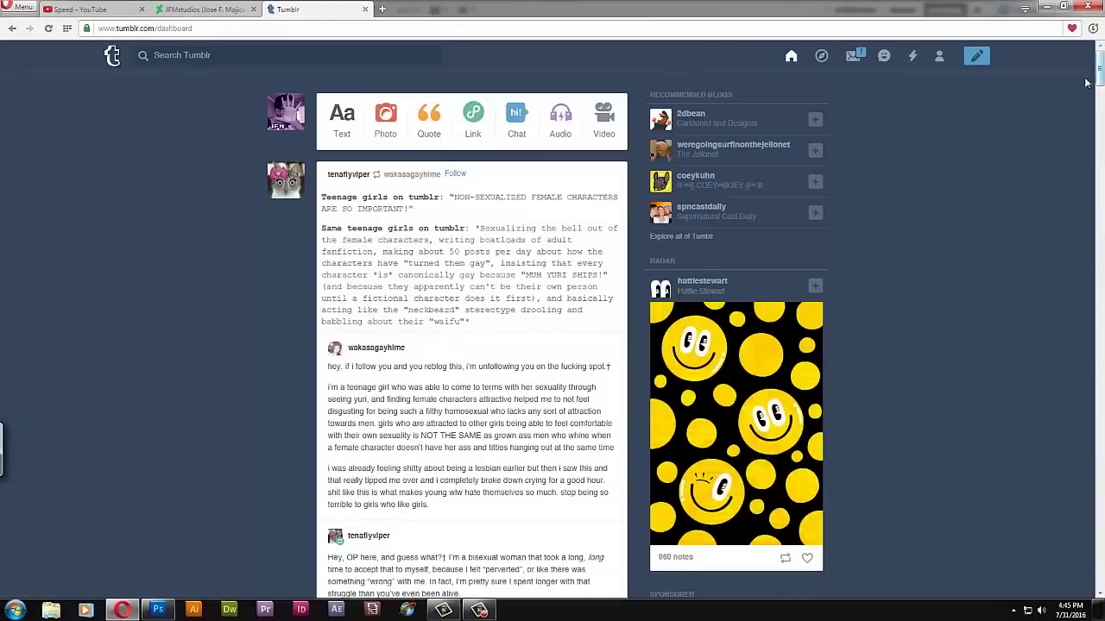
{"action": "left_click", "coordinate": [285, 191]}
- Switch back to Photoshop, set the brush to 20 px and 34% opacity, and draw a round head with two pointed ears
{"action": "left_click", "coordinate": [158, 610]}
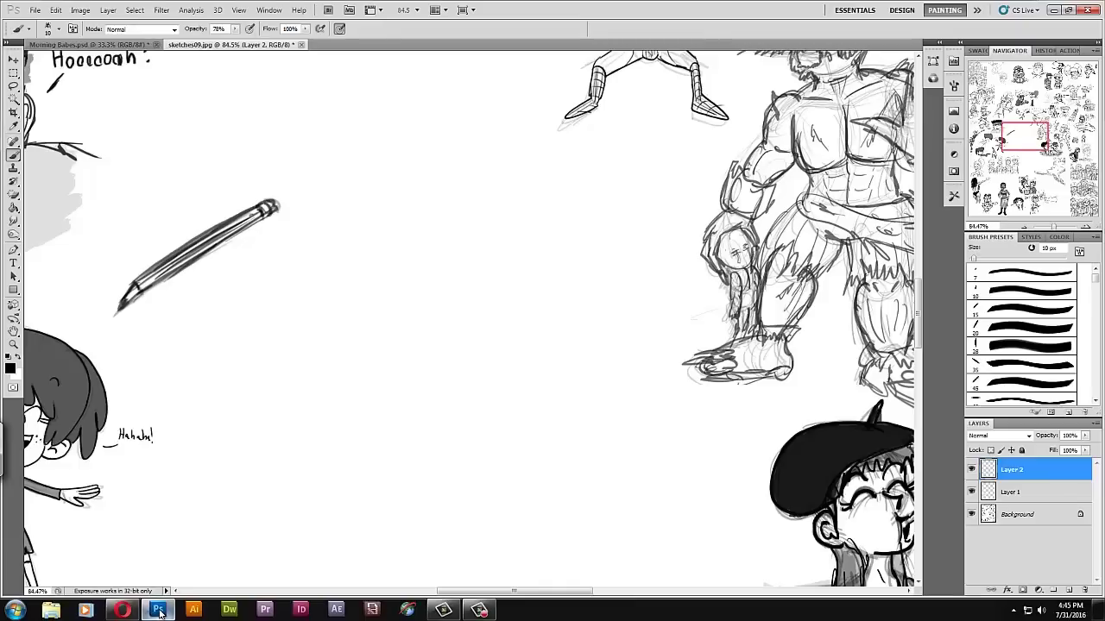
{"action": "left_click", "coordinate": [234, 29]}
{"action": "scroll", "coordinate": [541, 276], "scroll_direction": "up", "scroll_amount": 2}
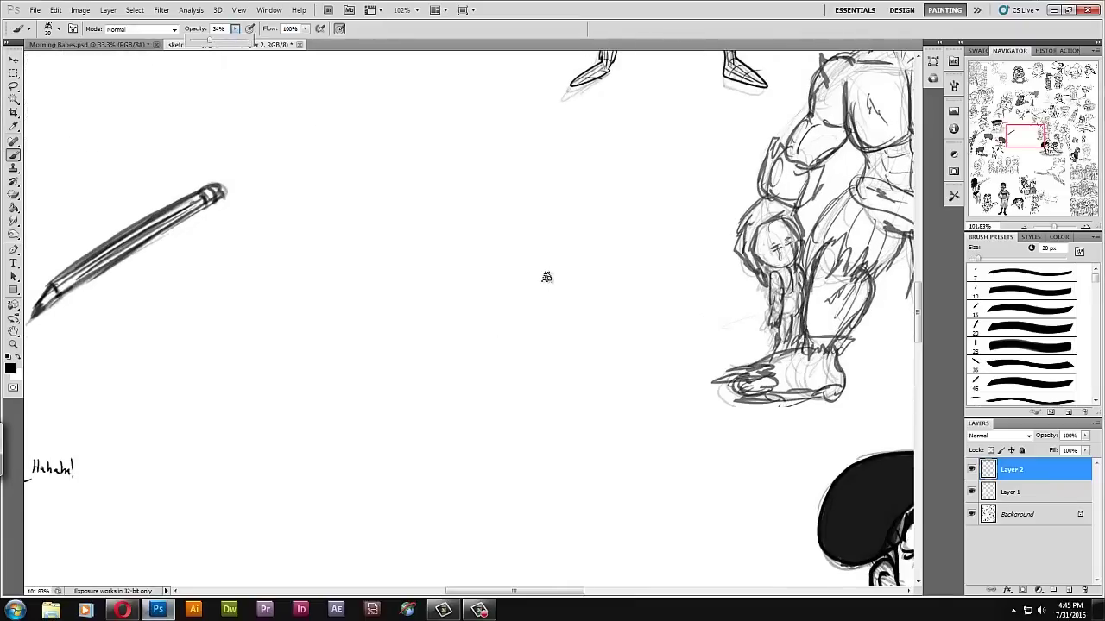
{"action": "left_click_drag", "start_coordinate": [490, 318], "coordinate": [542, 186]}
{"action": "mouse_move", "coordinate": [522, 351]}
{"action": "left_mouse_down"}
{"action": "mouse_move", "coordinate": [562, 177]}
{"action": "mouse_move", "coordinate": [550, 176]}
{"action": "mouse_move", "coordinate": [557, 363]}
{"action": "left_mouse_up"}
{"action": "mouse_move", "coordinate": [502, 198]}
{"action": "left_mouse_down"}
{"action": "mouse_move", "coordinate": [468, 178]}
{"action": "mouse_move", "coordinate": [464, 238]}
{"action": "left_mouse_up"}
{"action": "left_click_drag", "start_coordinate": [604, 195], "coordinate": [641, 230]}
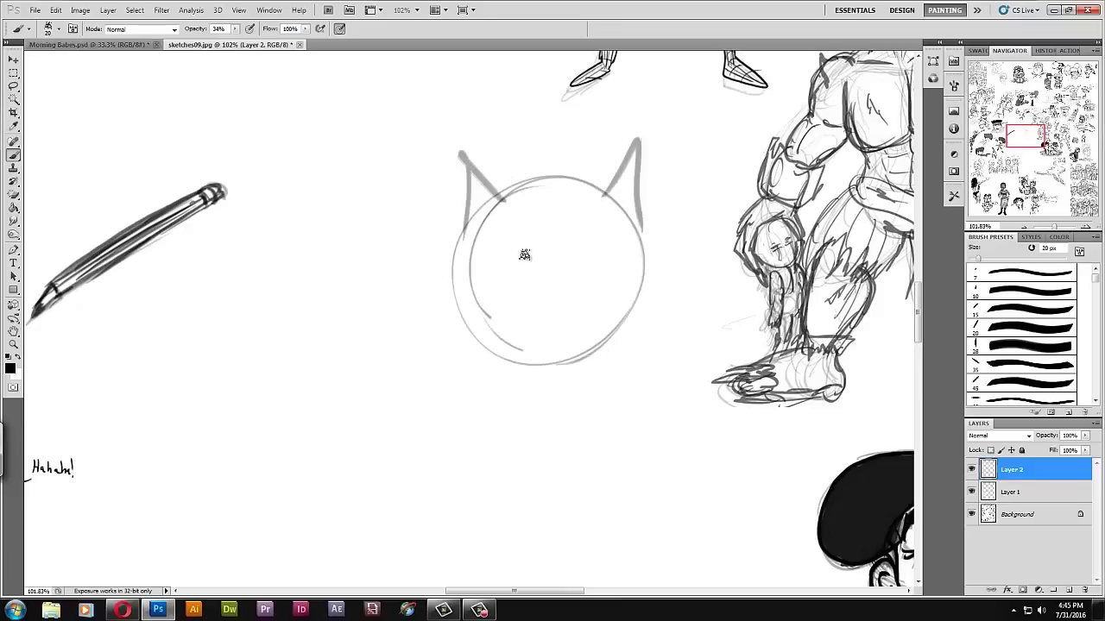
- Draw round eyes, an open mouth, a side hair strand and a bow on the cat-eared head
{"action": "left_click_drag", "start_coordinate": [510, 249], "coordinate": [520, 235]}
{"action": "mouse_move", "coordinate": [590, 264]}
{"action": "left_mouse_down"}
{"action": "mouse_move", "coordinate": [585, 256]}
{"action": "mouse_move", "coordinate": [538, 288]}
{"action": "mouse_move", "coordinate": [548, 320]}
{"action": "mouse_move", "coordinate": [546, 299]}
{"action": "mouse_move", "coordinate": [555, 303]}
{"action": "left_mouse_up"}
{"action": "mouse_move", "coordinate": [466, 223]}
{"action": "left_mouse_down"}
{"action": "mouse_move", "coordinate": [488, 349]}
{"action": "mouse_move", "coordinate": [477, 337]}
{"action": "left_mouse_up"}
{"action": "left_click_drag", "start_coordinate": [466, 293], "coordinate": [456, 354]}
{"action": "left_click_drag", "start_coordinate": [505, 204], "coordinate": [535, 183]}
{"action": "mouse_move", "coordinate": [518, 175]}
{"action": "left_mouse_down"}
{"action": "mouse_move", "coordinate": [500, 212]}
{"action": "mouse_move", "coordinate": [538, 173]}
{"action": "mouse_move", "coordinate": [550, 190]}
{"action": "mouse_move", "coordinate": [504, 191]}
{"action": "left_mouse_up"}
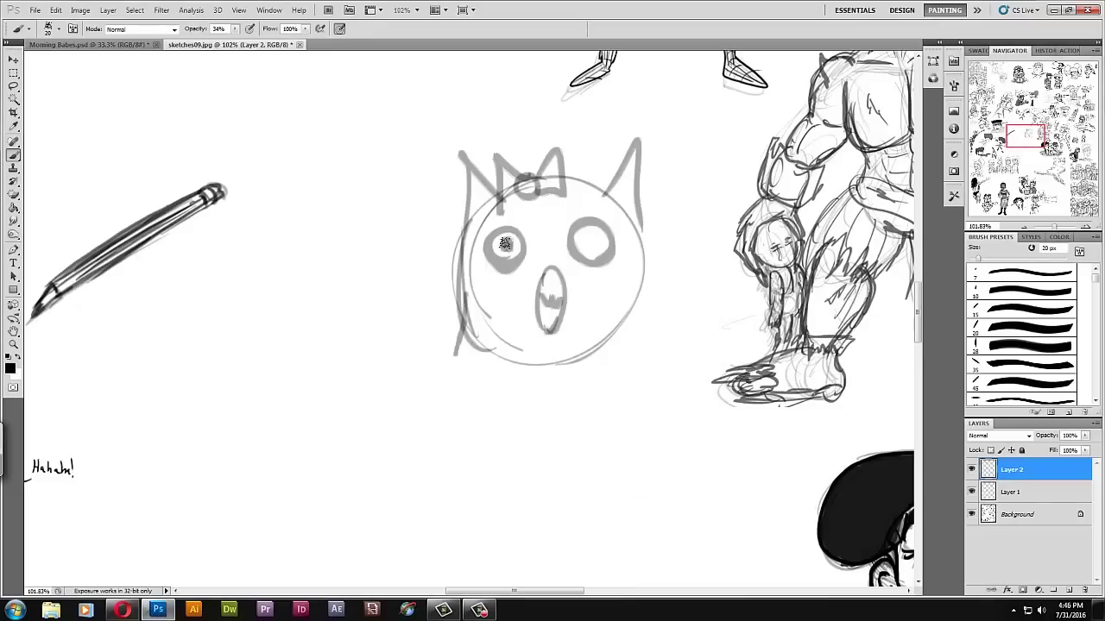
- Fill in the cat-eared head's pupils, add lashes above both eyes, and draw the hair on its other side
{"action": "left_click_drag", "start_coordinate": [504, 244], "coordinate": [509, 249]}
{"action": "left_click_drag", "start_coordinate": [596, 240], "coordinate": [589, 238]}
{"action": "mouse_move", "coordinate": [498, 234]}
{"action": "left_mouse_down"}
{"action": "mouse_move", "coordinate": [491, 222]}
{"action": "mouse_move", "coordinate": [502, 218]}
{"action": "left_mouse_up"}
{"action": "left_click_drag", "start_coordinate": [511, 231], "coordinate": [514, 218]}
{"action": "left_click_drag", "start_coordinate": [517, 234], "coordinate": [577, 218]}
{"action": "left_click_drag", "start_coordinate": [589, 227], "coordinate": [590, 212]}
{"action": "mouse_move", "coordinate": [600, 229]}
{"action": "left_mouse_down"}
{"action": "mouse_move", "coordinate": [605, 213]}
{"action": "mouse_move", "coordinate": [661, 353]}
{"action": "left_mouse_up"}
{"action": "left_click_drag", "start_coordinate": [627, 163], "coordinate": [607, 203]}
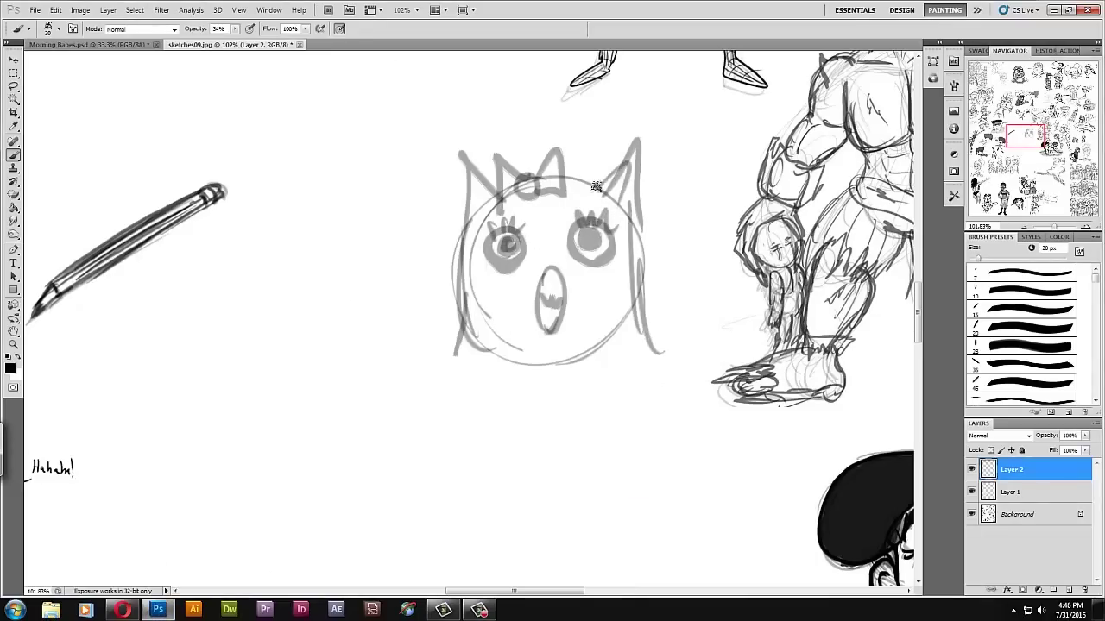
- Add bangs below the bow and more loose strokes over the cat-eared character's face and hair
{"action": "mouse_move", "coordinate": [470, 211]}
{"action": "left_mouse_down"}
{"action": "mouse_move", "coordinate": [473, 365]}
{"action": "mouse_move", "coordinate": [592, 372]}
{"action": "mouse_move", "coordinate": [644, 354]}
{"action": "left_mouse_up"}
{"action": "mouse_move", "coordinate": [536, 198]}
{"action": "left_mouse_down"}
{"action": "mouse_move", "coordinate": [562, 212]}
{"action": "mouse_move", "coordinate": [586, 192]}
{"action": "left_mouse_up"}
{"action": "left_click_drag", "start_coordinate": [504, 299], "coordinate": [494, 317]}
{"action": "left_click_drag", "start_coordinate": [592, 290], "coordinate": [594, 321]}
{"action": "left_click_drag", "start_coordinate": [614, 266], "coordinate": [618, 340]}
{"action": "left_click_drag", "start_coordinate": [516, 227], "coordinate": [508, 307]}
{"action": "left_click_drag", "start_coordinate": [560, 248], "coordinate": [556, 299]}
{"action": "left_click_drag", "start_coordinate": [604, 271], "coordinate": [595, 342]}
- Sketch a round construction circle for a new head in the blank area above the pencil
{"action": "mouse_move", "coordinate": [1029, 133]}
{"action": "left_mouse_down"}
{"action": "mouse_move", "coordinate": [1009, 118]}
{"action": "mouse_move", "coordinate": [1016, 124]}
{"action": "left_mouse_up"}
{"action": "scroll", "coordinate": [411, 284], "scroll_direction": "up", "scroll_amount": 2}
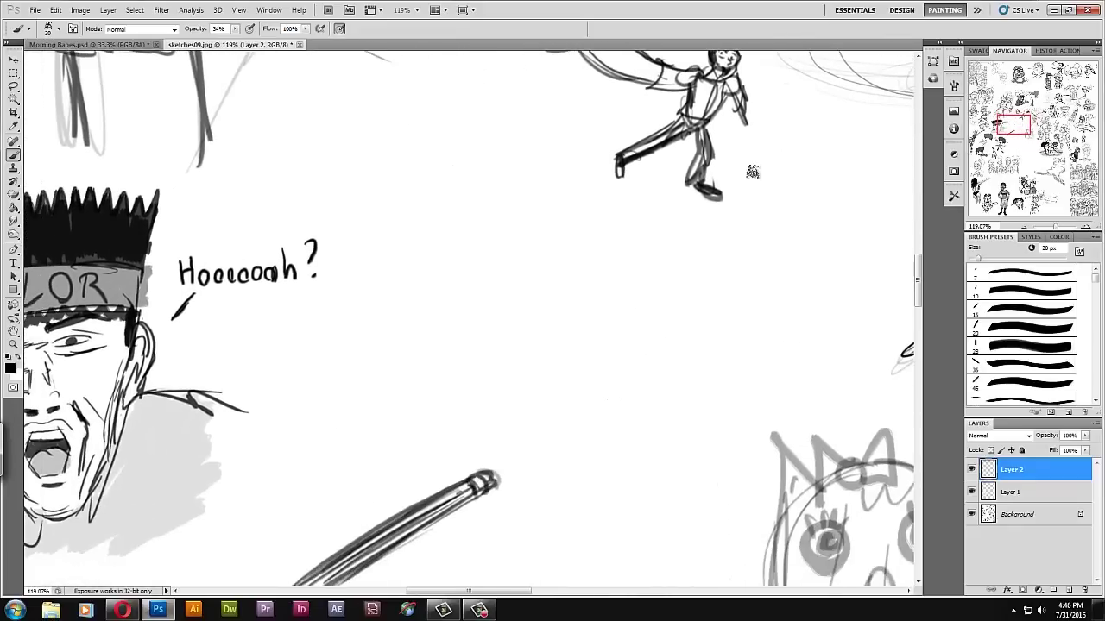
{"action": "mouse_move", "coordinate": [548, 214]}
{"action": "left_mouse_down"}
{"action": "mouse_move", "coordinate": [535, 315]}
{"action": "mouse_move", "coordinate": [564, 276]}
{"action": "mouse_move", "coordinate": [558, 293]}
{"action": "left_mouse_up"}
{"action": "left_click_drag", "start_coordinate": [473, 338], "coordinate": [556, 241]}
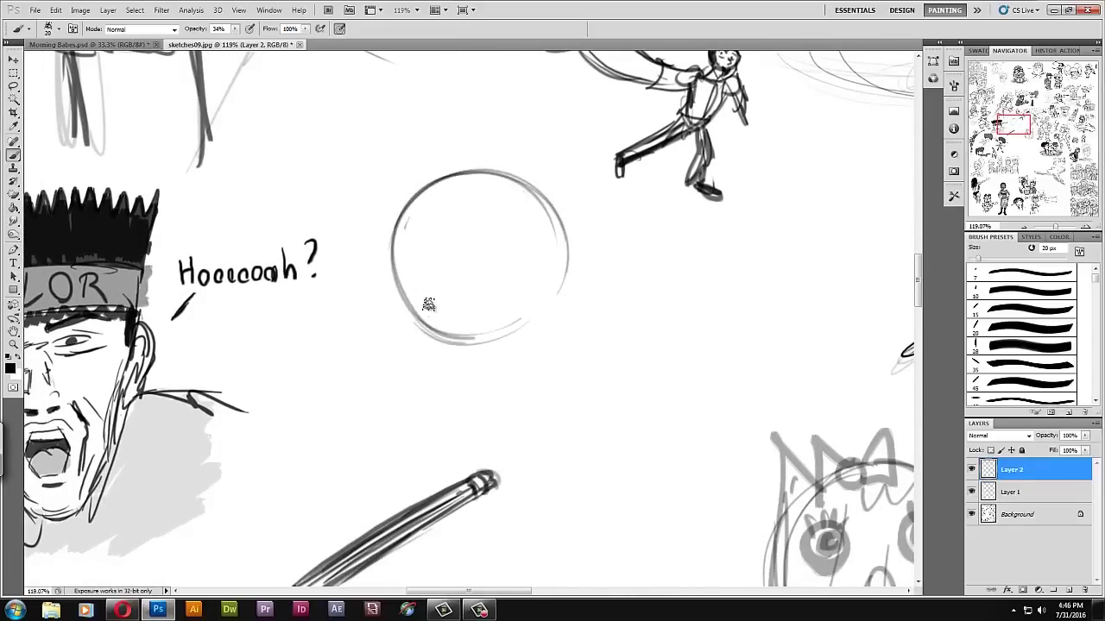
{"action": "left_click_drag", "start_coordinate": [402, 240], "coordinate": [557, 240]}
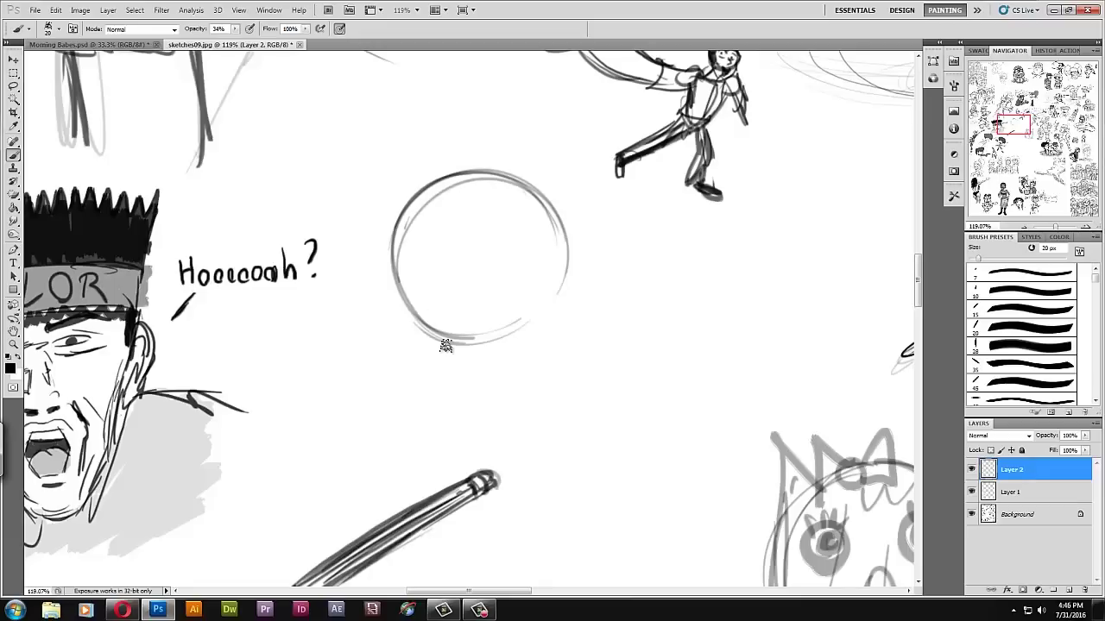
{"action": "mouse_move", "coordinate": [436, 312]}
{"action": "left_mouse_down"}
{"action": "mouse_move", "coordinate": [410, 309]}
{"action": "mouse_move", "coordinate": [543, 297]}
{"action": "left_mouse_up"}
- Add a curved vertical centre line to the new head, and sketch its jaw and neck
{"action": "left_click_drag", "start_coordinate": [473, 180], "coordinate": [445, 333]}
{"action": "mouse_move", "coordinate": [450, 233]}
{"action": "left_mouse_down"}
{"action": "mouse_move", "coordinate": [410, 330]}
{"action": "mouse_move", "coordinate": [394, 338]}
{"action": "mouse_move", "coordinate": [437, 415]}
{"action": "left_mouse_up"}
{"action": "mouse_move", "coordinate": [563, 274]}
{"action": "left_mouse_down"}
{"action": "mouse_move", "coordinate": [544, 367]}
{"action": "mouse_move", "coordinate": [453, 409]}
{"action": "left_mouse_up"}
{"action": "mouse_move", "coordinate": [533, 376]}
{"action": "left_mouse_down"}
{"action": "mouse_move", "coordinate": [523, 424]}
{"action": "mouse_move", "coordinate": [450, 417]}
{"action": "left_mouse_up"}
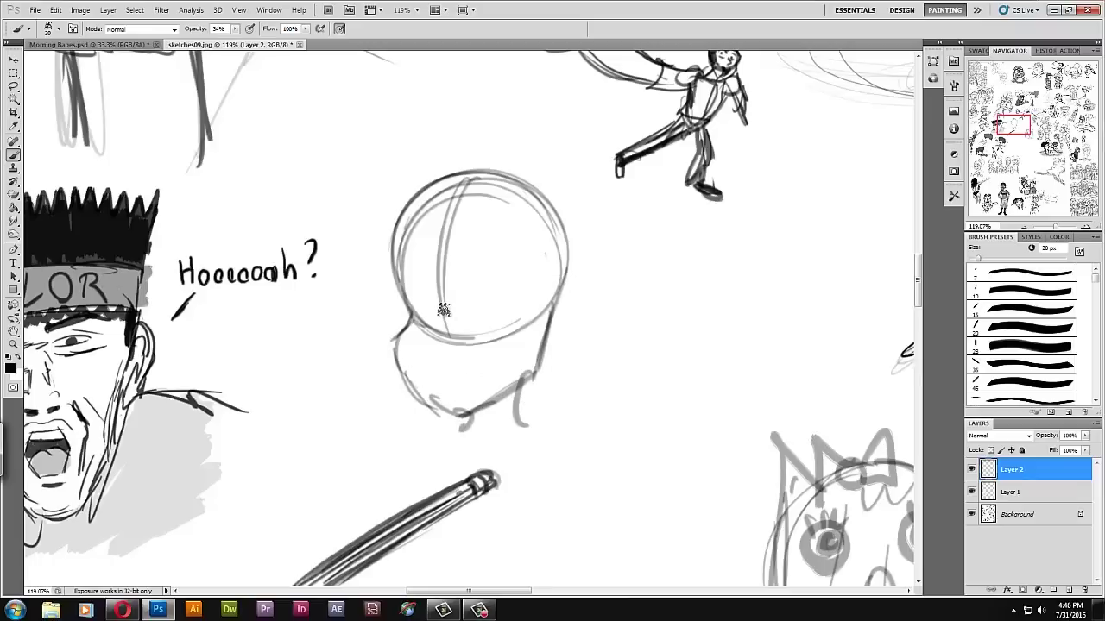
- Raise the brush opacity to 77%, sketch curved eye guidelines across the new head, and reduce the brush to 9 px
{"action": "left_click", "coordinate": [234, 28]}
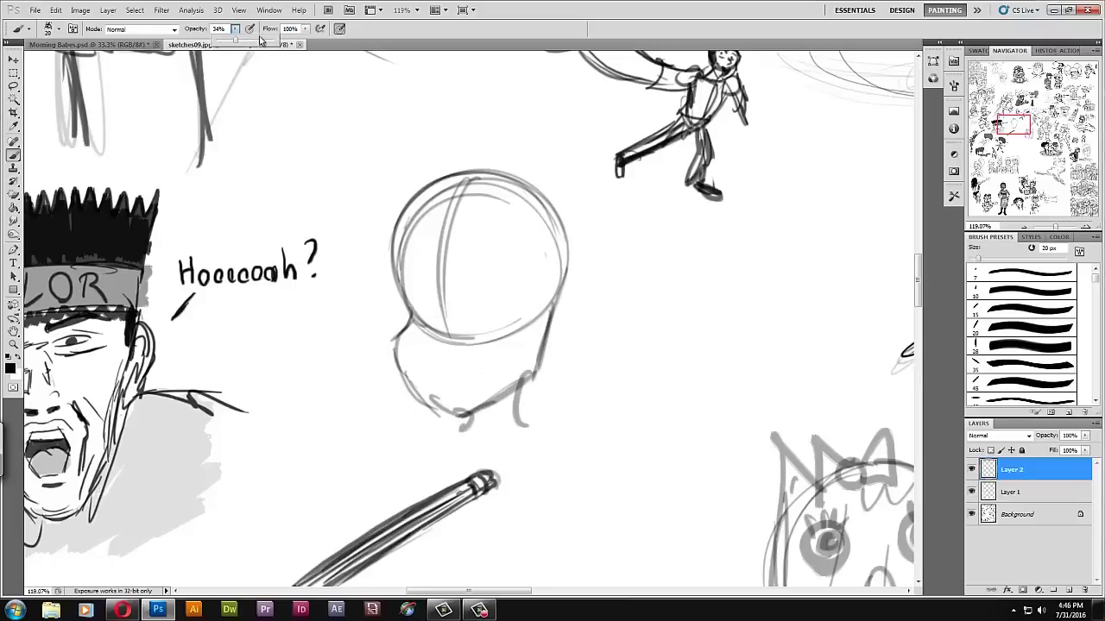
{"action": "left_click", "coordinate": [261, 41]}
{"action": "left_click_drag", "start_coordinate": [410, 325], "coordinate": [463, 321]}
{"action": "left_click_drag", "start_coordinate": [406, 299], "coordinate": [470, 267]}
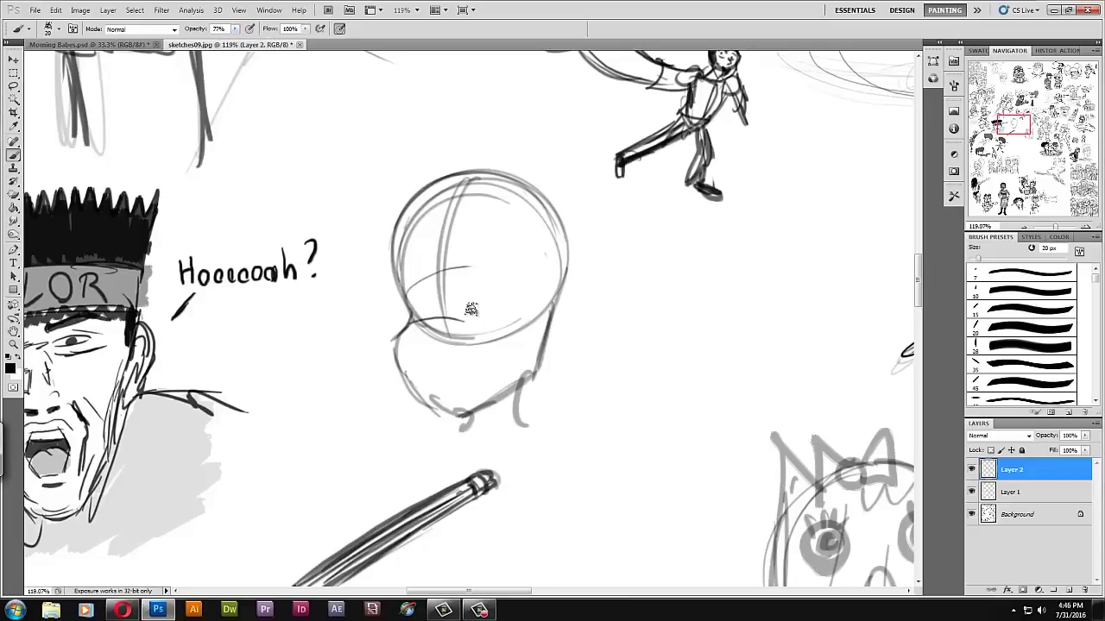
{"action": "key", "text": "bracketleft"}
{"action": "key", "text": "bracketleft"}
- Draw the new head's nose and eyes, with pupils and long lashes
{"action": "mouse_move", "coordinate": [457, 321]}
{"action": "left_mouse_down"}
{"action": "mouse_move", "coordinate": [502, 319]}
{"action": "mouse_move", "coordinate": [501, 290]}
{"action": "mouse_move", "coordinate": [471, 249]}
{"action": "left_mouse_up"}
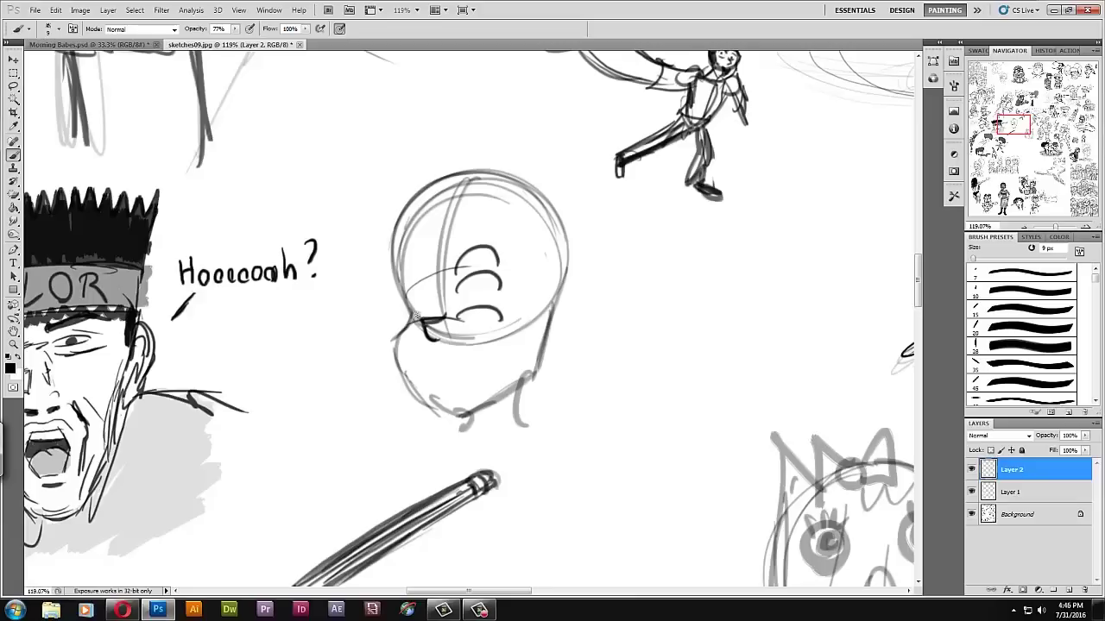
{"action": "mouse_move", "coordinate": [407, 297]}
{"action": "left_mouse_down"}
{"action": "mouse_move", "coordinate": [439, 294]}
{"action": "mouse_move", "coordinate": [444, 277]}
{"action": "left_mouse_up"}
{"action": "left_click_drag", "start_coordinate": [535, 266], "coordinate": [522, 278]}
{"action": "left_click_drag", "start_coordinate": [406, 293], "coordinate": [385, 300]}
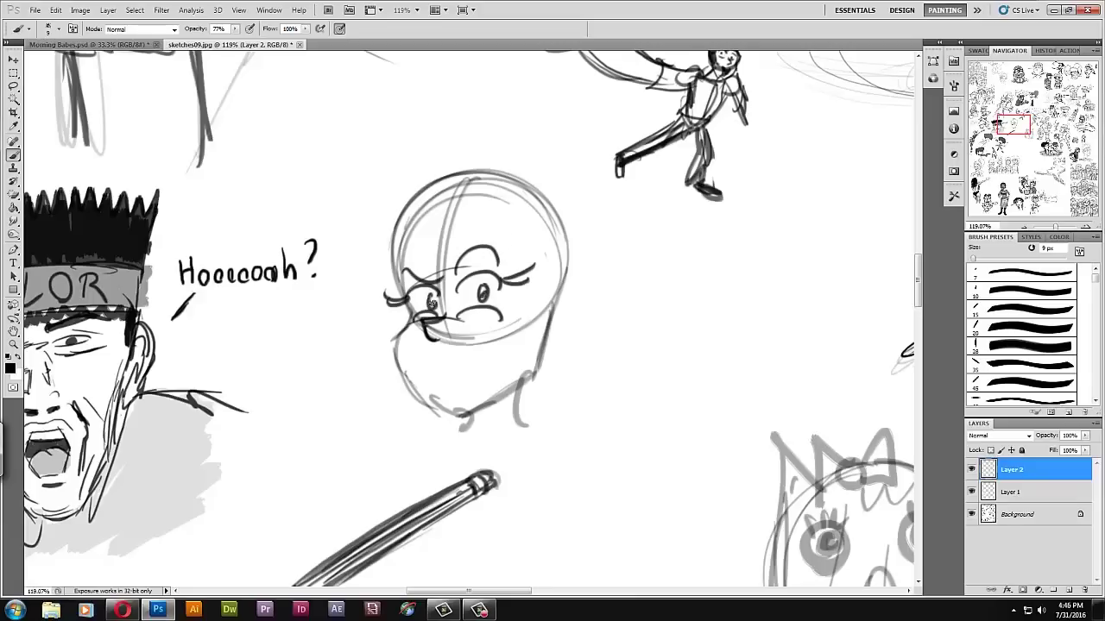
- Outline the top and back of the new head's hair, and draw its ear and cheek line
{"action": "mouse_move", "coordinate": [484, 177]}
{"action": "left_mouse_down"}
{"action": "mouse_move", "coordinate": [422, 186]}
{"action": "mouse_move", "coordinate": [593, 149]}
{"action": "left_mouse_up"}
{"action": "left_click_drag", "start_coordinate": [578, 154], "coordinate": [612, 223]}
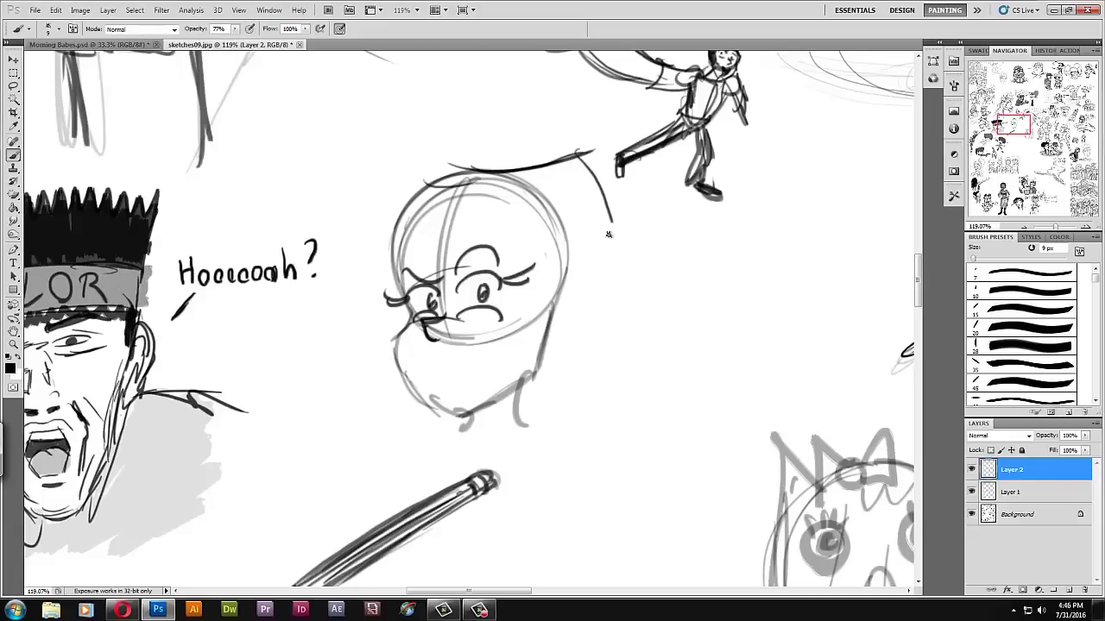
{"action": "left_click_drag", "start_coordinate": [542, 306], "coordinate": [555, 332]}
{"action": "mouse_move", "coordinate": [523, 266]}
{"action": "left_mouse_down"}
{"action": "mouse_move", "coordinate": [528, 323]}
{"action": "mouse_move", "coordinate": [489, 335]}
{"action": "left_mouse_up"}
{"action": "key", "text": "ctrl+z"}
{"action": "mouse_move", "coordinate": [528, 271]}
{"action": "left_mouse_down"}
{"action": "mouse_move", "coordinate": [500, 333]}
{"action": "mouse_move", "coordinate": [543, 302]}
{"action": "left_mouse_up"}
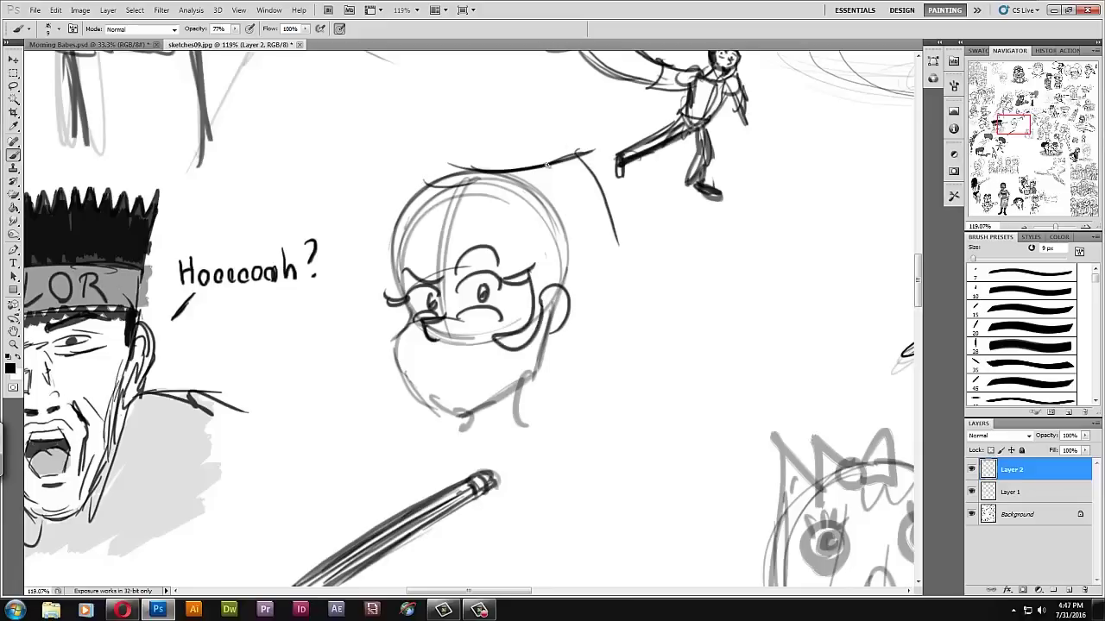
- Draw the front hair outline and swept bangs over the forehead, and strengthen the back hair line
{"action": "mouse_move", "coordinate": [446, 163]}
{"action": "left_mouse_down"}
{"action": "mouse_move", "coordinate": [413, 135]}
{"action": "mouse_move", "coordinate": [380, 285]}
{"action": "left_mouse_up"}
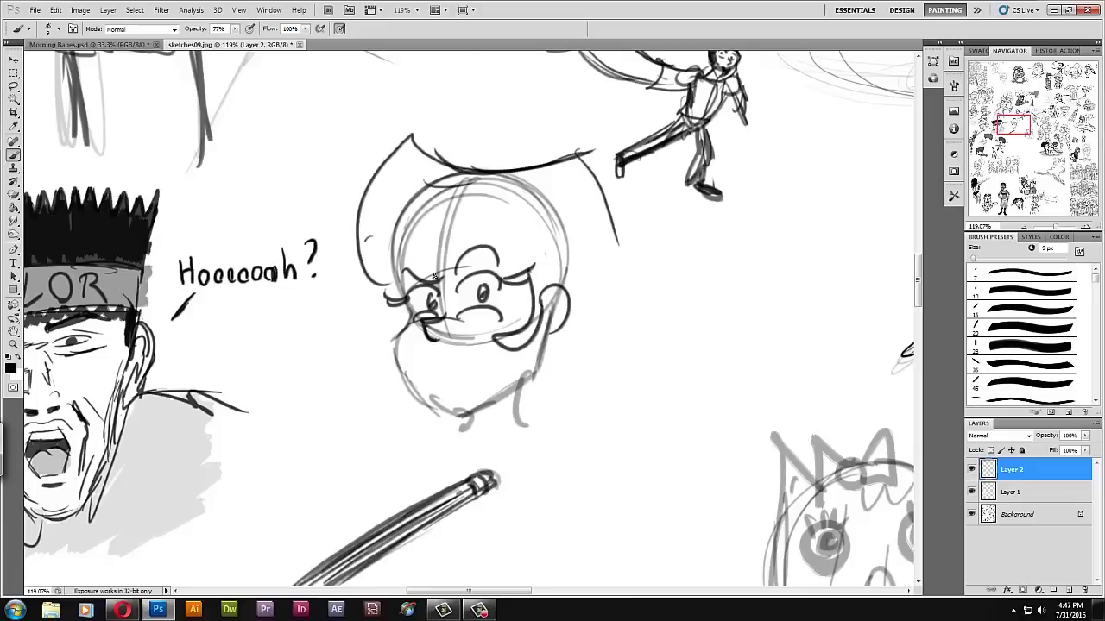
{"action": "left_click_drag", "start_coordinate": [406, 232], "coordinate": [461, 275]}
{"action": "left_click_drag", "start_coordinate": [449, 232], "coordinate": [574, 278]}
{"action": "left_click_drag", "start_coordinate": [593, 160], "coordinate": [616, 259]}
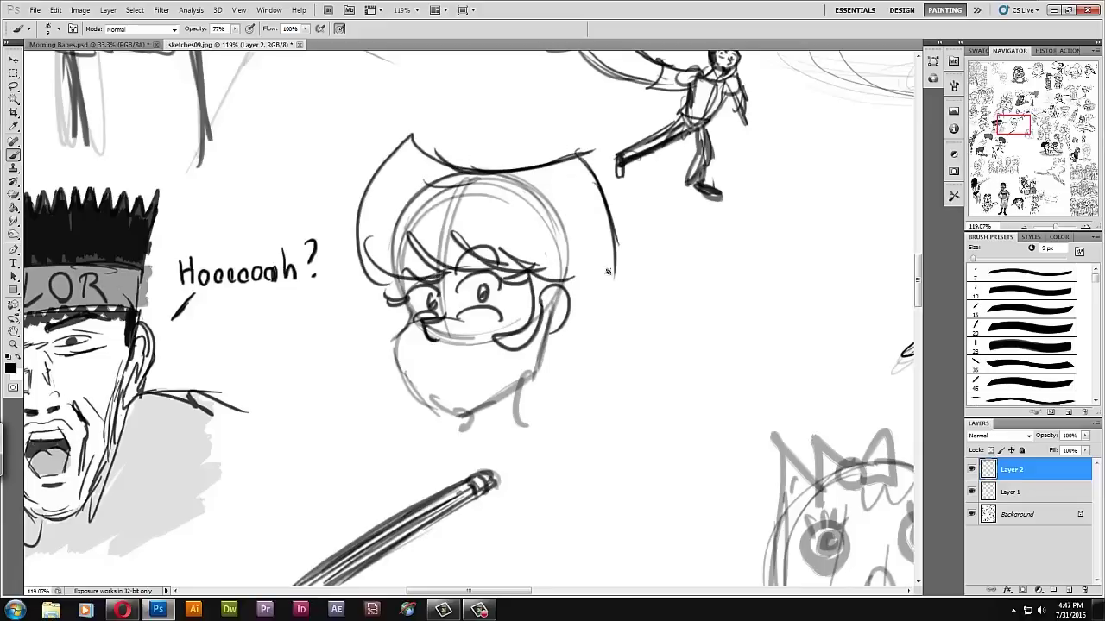
- Draw the flipped hair ends behind the neck, a wide smile, and darker jaw and neck lines
{"action": "left_click_drag", "start_coordinate": [600, 185], "coordinate": [576, 359]}
{"action": "mouse_move", "coordinate": [634, 324]}
{"action": "left_mouse_down"}
{"action": "mouse_move", "coordinate": [595, 393]}
{"action": "mouse_move", "coordinate": [528, 364]}
{"action": "left_mouse_up"}
{"action": "left_click_drag", "start_coordinate": [420, 370], "coordinate": [494, 356]}
{"action": "mouse_move", "coordinate": [415, 289]}
{"action": "left_mouse_down"}
{"action": "mouse_move", "coordinate": [397, 345]}
{"action": "mouse_move", "coordinate": [458, 410]}
{"action": "mouse_move", "coordinate": [507, 374]}
{"action": "mouse_move", "coordinate": [464, 438]}
{"action": "left_mouse_up"}
{"action": "left_click_drag", "start_coordinate": [528, 376], "coordinate": [516, 426]}
{"action": "left_click_drag", "start_coordinate": [447, 270], "coordinate": [399, 278]}
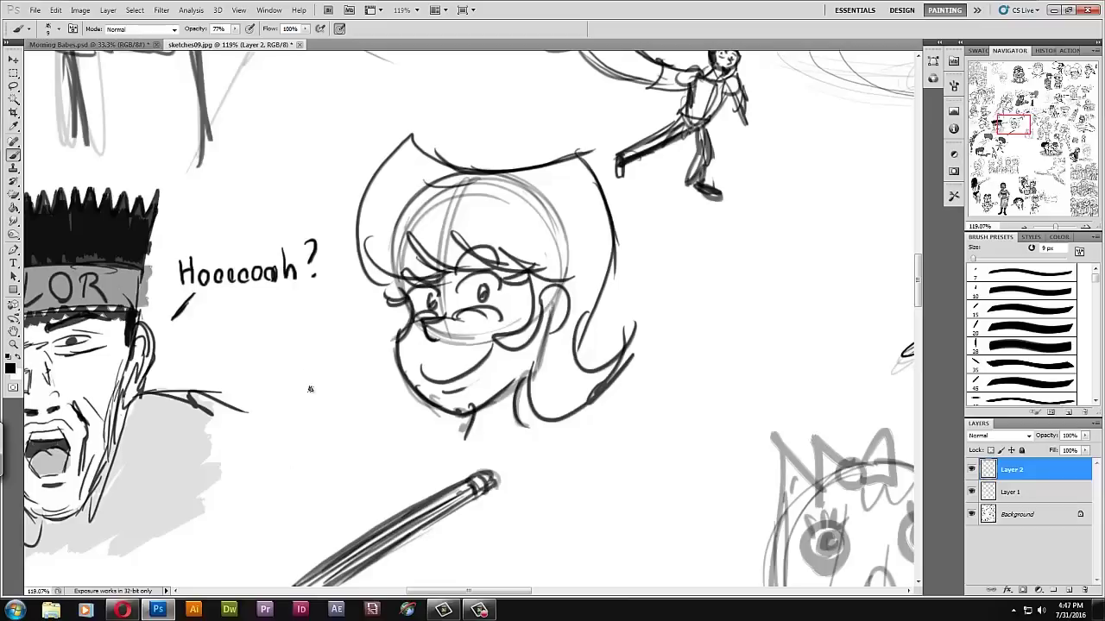
{"action": "mouse_move", "coordinate": [293, 355]}
{"action": "left_mouse_down"}
{"action": "mouse_move", "coordinate": [347, 350]}
{"action": "mouse_move", "coordinate": [363, 309]}
{"action": "left_mouse_up"}
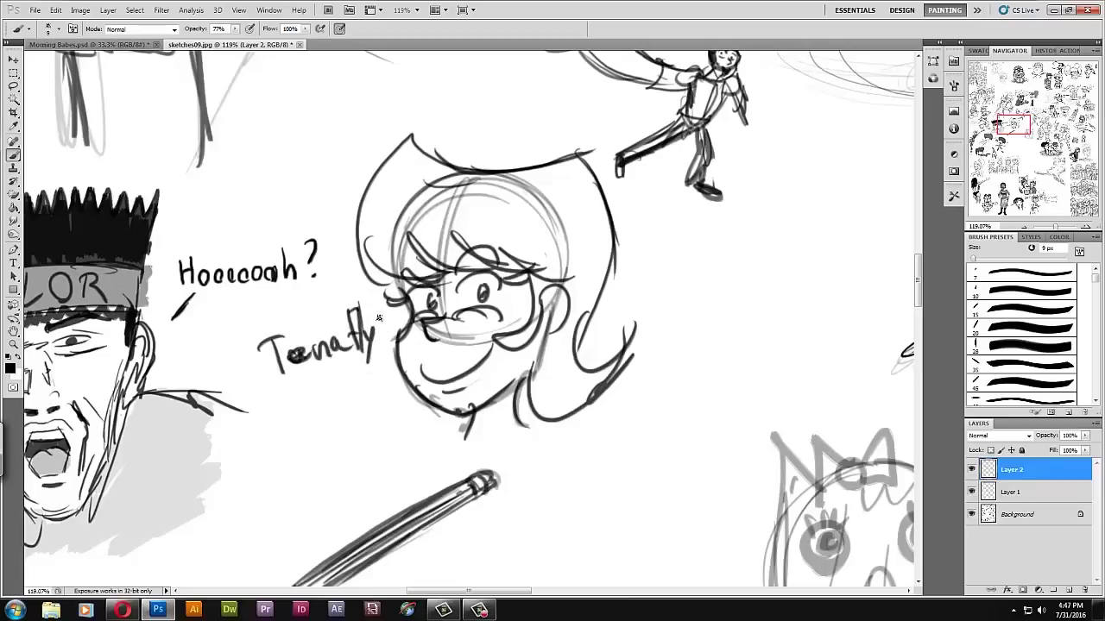
{"action": "key", "text": "ctrl+alt+z"}
{"action": "key", "text": "ctrl+alt+z"}
{"action": "key", "text": "ctrl+alt+z"}
{"action": "key", "text": "ctrl+alt+z"}
{"action": "key", "text": "ctrl+alt+z"}
{"action": "key", "text": "ctrl+alt+z"}
{"action": "key", "text": "ctrl+alt+z"}
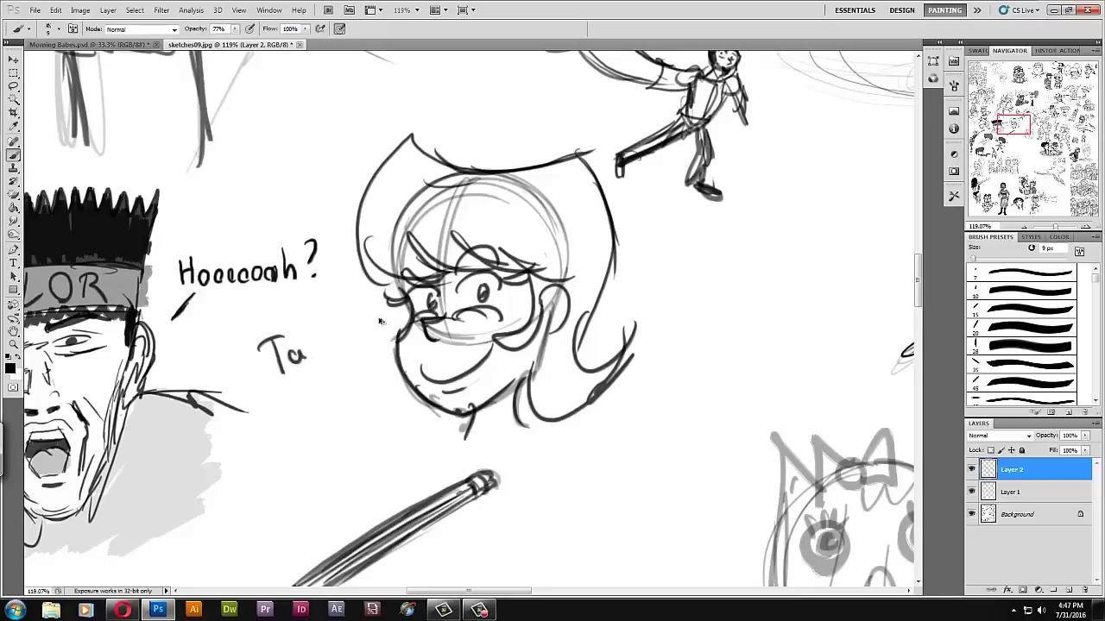
- Letter the Tumblr blog's username beside the long-haired character's face
{"action": "left_click_drag", "start_coordinate": [249, 343], "coordinate": [259, 373]}
{"action": "mouse_move", "coordinate": [231, 342]}
{"action": "left_mouse_down"}
{"action": "mouse_move", "coordinate": [265, 336]}
{"action": "mouse_move", "coordinate": [318, 371]}
{"action": "mouse_move", "coordinate": [332, 342]}
{"action": "left_mouse_up"}
{"action": "left_click_drag", "start_coordinate": [338, 322], "coordinate": [339, 360]}
{"action": "left_click_drag", "start_coordinate": [346, 335], "coordinate": [354, 373]}
{"action": "mouse_move", "coordinate": [263, 393]}
{"action": "left_mouse_down"}
{"action": "mouse_move", "coordinate": [299, 393]}
{"action": "mouse_move", "coordinate": [309, 424]}
{"action": "left_mouse_up"}
{"action": "mouse_move", "coordinate": [317, 399]}
{"action": "left_mouse_down"}
{"action": "mouse_move", "coordinate": [321, 438]}
{"action": "mouse_move", "coordinate": [322, 412]}
{"action": "left_mouse_up"}
{"action": "left_click_drag", "start_coordinate": [340, 406], "coordinate": [373, 395]}
{"action": "left_click_drag", "start_coordinate": [353, 436], "coordinate": [411, 423]}
{"action": "mouse_move", "coordinate": [399, 418]}
{"action": "left_mouse_down"}
{"action": "mouse_move", "coordinate": [404, 444]}
{"action": "mouse_move", "coordinate": [288, 491]}
{"action": "left_mouse_up"}
- Draw a desk lamp's top knob and rounded shade in the blank area between the small figure and the crouching figure
{"action": "scroll", "coordinate": [426, 424], "scroll_direction": "down", "scroll_amount": 4}
{"action": "scroll", "coordinate": [574, 346], "scroll_direction": "up", "scroll_amount": 4}
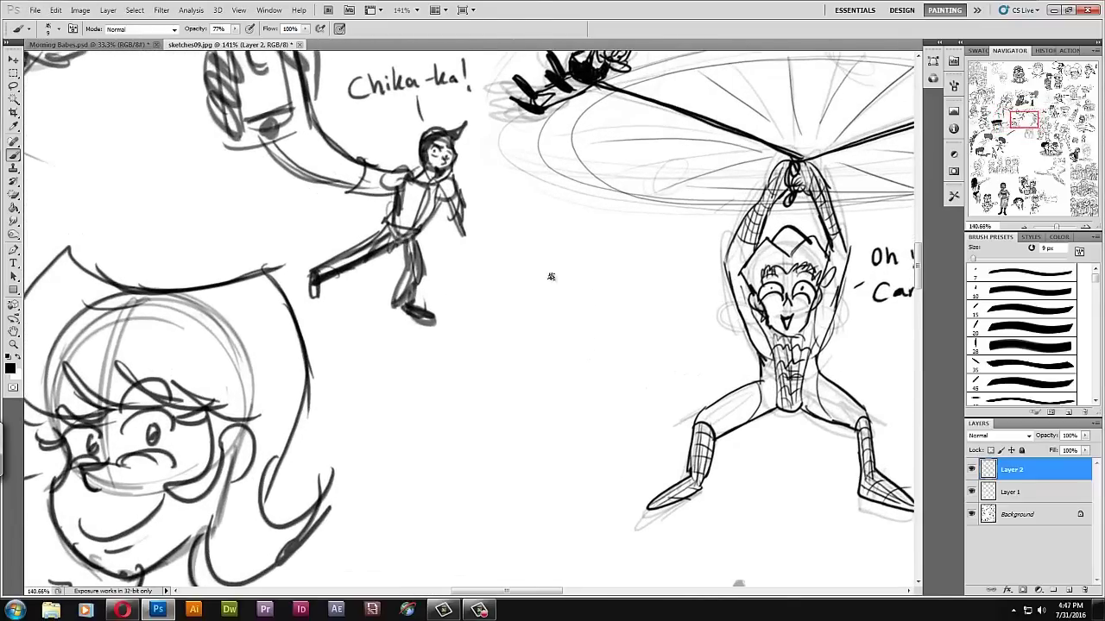
{"action": "left_click_drag", "start_coordinate": [554, 249], "coordinate": [542, 298]}
{"action": "mouse_move", "coordinate": [563, 262]}
{"action": "left_mouse_down"}
{"action": "mouse_move", "coordinate": [578, 297]}
{"action": "mouse_move", "coordinate": [549, 344]}
{"action": "left_mouse_up"}
{"action": "mouse_move", "coordinate": [547, 298]}
{"action": "left_mouse_down"}
{"action": "mouse_move", "coordinate": [584, 303]}
{"action": "mouse_move", "coordinate": [596, 344]}
{"action": "left_mouse_up"}
{"action": "left_click_drag", "start_coordinate": [522, 345], "coordinate": [597, 345]}
- Draw the desk lamp's bent, jointed arm from the shade down to the base
{"action": "left_click_drag", "start_coordinate": [574, 280], "coordinate": [604, 268]}
{"action": "left_click_drag", "start_coordinate": [585, 275], "coordinate": [628, 316]}
{"action": "mouse_move", "coordinate": [605, 258]}
{"action": "left_mouse_down"}
{"action": "mouse_move", "coordinate": [637, 313]}
{"action": "mouse_move", "coordinate": [619, 311]}
{"action": "mouse_move", "coordinate": [631, 333]}
{"action": "left_mouse_up"}
{"action": "mouse_move", "coordinate": [631, 298]}
{"action": "left_mouse_down"}
{"action": "mouse_move", "coordinate": [639, 348]}
{"action": "mouse_move", "coordinate": [649, 320]}
{"action": "mouse_move", "coordinate": [627, 402]}
{"action": "left_mouse_up"}
{"action": "left_click_drag", "start_coordinate": [659, 345], "coordinate": [611, 436]}
{"action": "left_click_drag", "start_coordinate": [653, 397], "coordinate": [618, 431]}
- Draw the desk lamp's round base with an elliptical top, short sides and a bottom edge
{"action": "mouse_move", "coordinate": [639, 413]}
{"action": "left_mouse_down"}
{"action": "mouse_move", "coordinate": [625, 441]}
{"action": "mouse_move", "coordinate": [664, 431]}
{"action": "left_mouse_up"}
{"action": "left_click_drag", "start_coordinate": [596, 423], "coordinate": [662, 442]}
{"action": "left_click_drag", "start_coordinate": [577, 430], "coordinate": [577, 466]}
{"action": "left_click_drag", "start_coordinate": [658, 431], "coordinate": [658, 457]}
{"action": "left_click_drag", "start_coordinate": [565, 461], "coordinate": [665, 457]}
- Reinforce the lamp's shade rim, bulb, arm and base with darker strokes
{"action": "left_click_drag", "start_coordinate": [600, 336], "coordinate": [532, 347]}
{"action": "left_click_drag", "start_coordinate": [578, 294], "coordinate": [599, 345]}
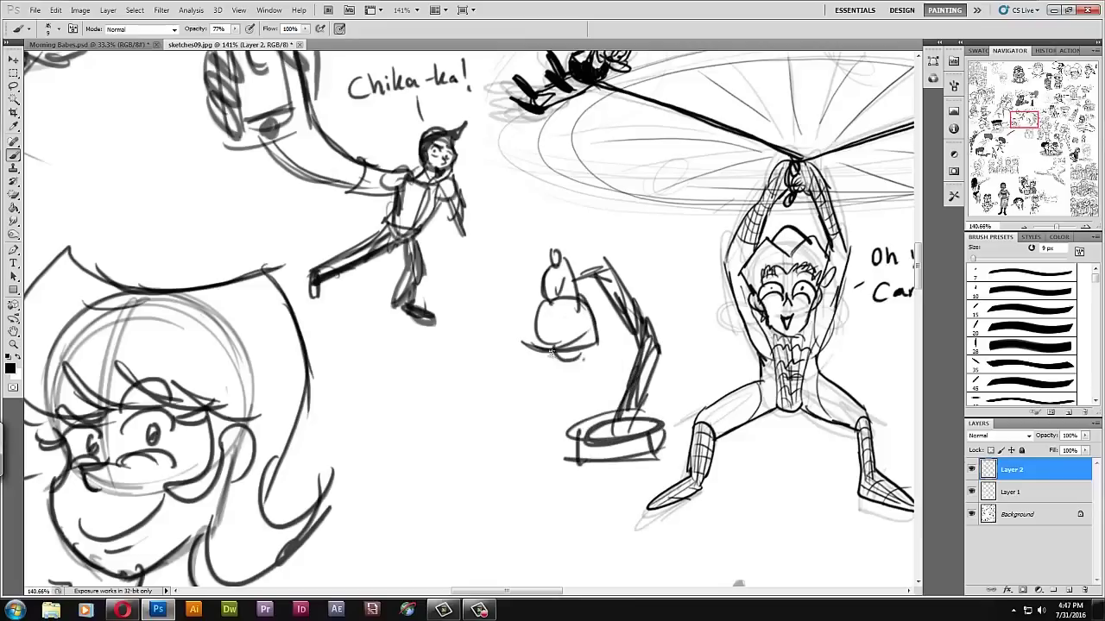
{"action": "mouse_move", "coordinate": [604, 272]}
{"action": "left_mouse_down"}
{"action": "mouse_move", "coordinate": [648, 336]}
{"action": "mouse_move", "coordinate": [647, 364]}
{"action": "left_mouse_up"}
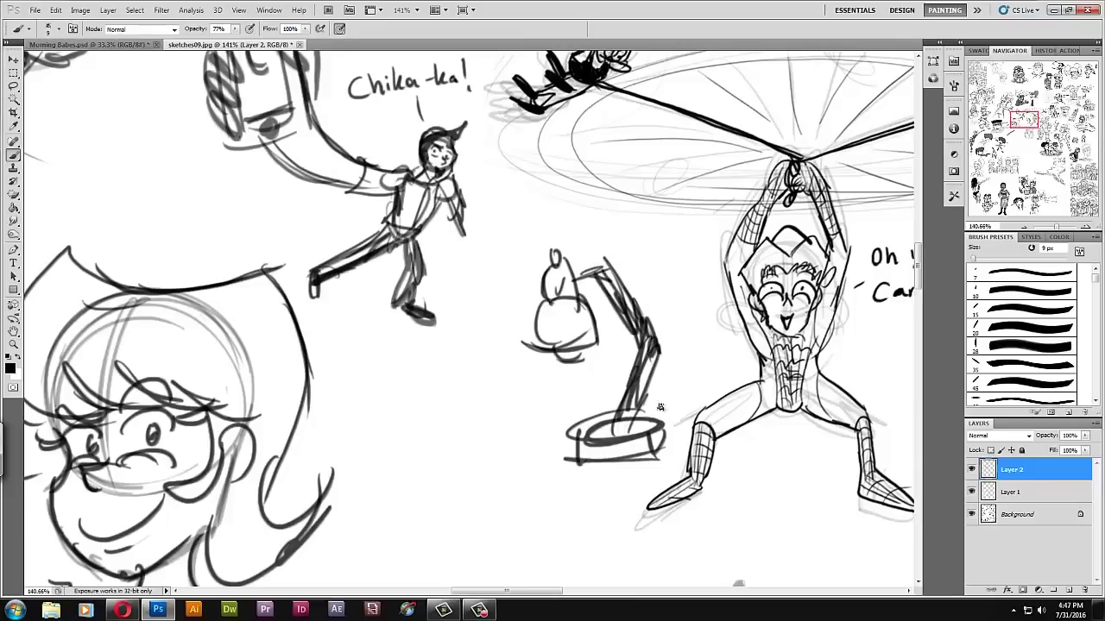
{"action": "mouse_move", "coordinate": [572, 262]}
{"action": "left_mouse_down"}
{"action": "mouse_move", "coordinate": [577, 297]}
{"action": "mouse_move", "coordinate": [564, 269]}
{"action": "mouse_move", "coordinate": [554, 309]}
{"action": "mouse_move", "coordinate": [593, 322]}
{"action": "mouse_move", "coordinate": [568, 360]}
{"action": "left_mouse_up"}
{"action": "left_click_drag", "start_coordinate": [662, 424], "coordinate": [617, 464]}
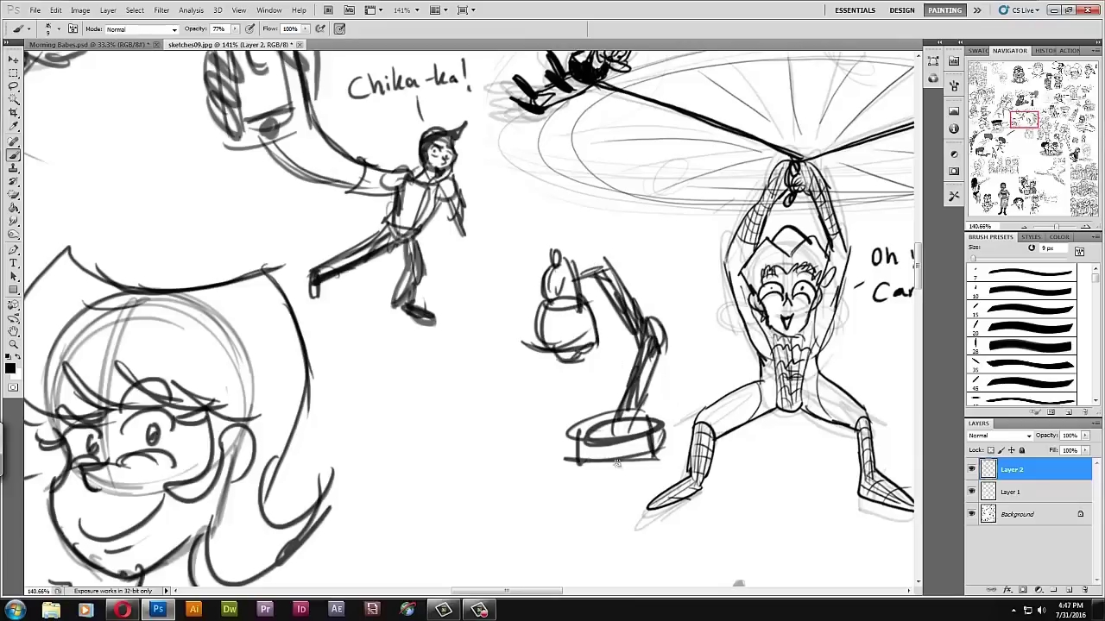
- Draw a man's head with a bushy moustache, face outline and dark spiky hair in the blank area beside the skull-shirt girl
{"action": "mouse_move", "coordinate": [1024, 116]}
{"action": "left_mouse_down"}
{"action": "mouse_move", "coordinate": [1010, 111]}
{"action": "mouse_move", "coordinate": [1033, 74]}
{"action": "left_mouse_up"}
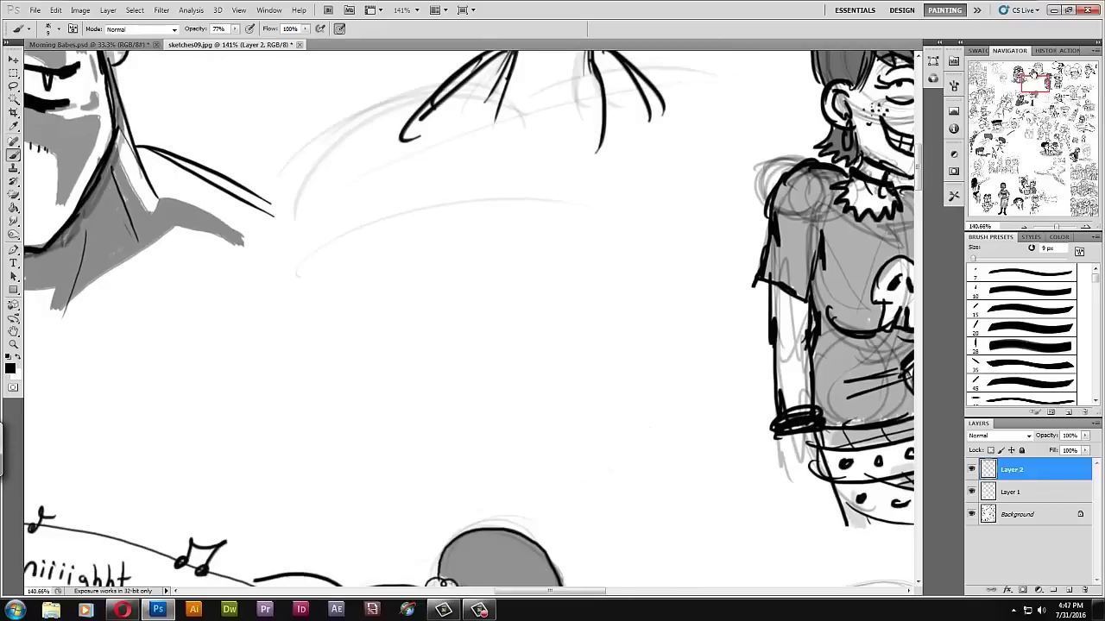
{"action": "mouse_move", "coordinate": [448, 425]}
{"action": "left_mouse_down"}
{"action": "mouse_move", "coordinate": [464, 395]}
{"action": "mouse_move", "coordinate": [455, 416]}
{"action": "mouse_move", "coordinate": [484, 393]}
{"action": "mouse_move", "coordinate": [493, 424]}
{"action": "mouse_move", "coordinate": [503, 400]}
{"action": "mouse_move", "coordinate": [518, 422]}
{"action": "mouse_move", "coordinate": [532, 411]}
{"action": "mouse_move", "coordinate": [504, 421]}
{"action": "mouse_move", "coordinate": [459, 406]}
{"action": "left_mouse_up"}
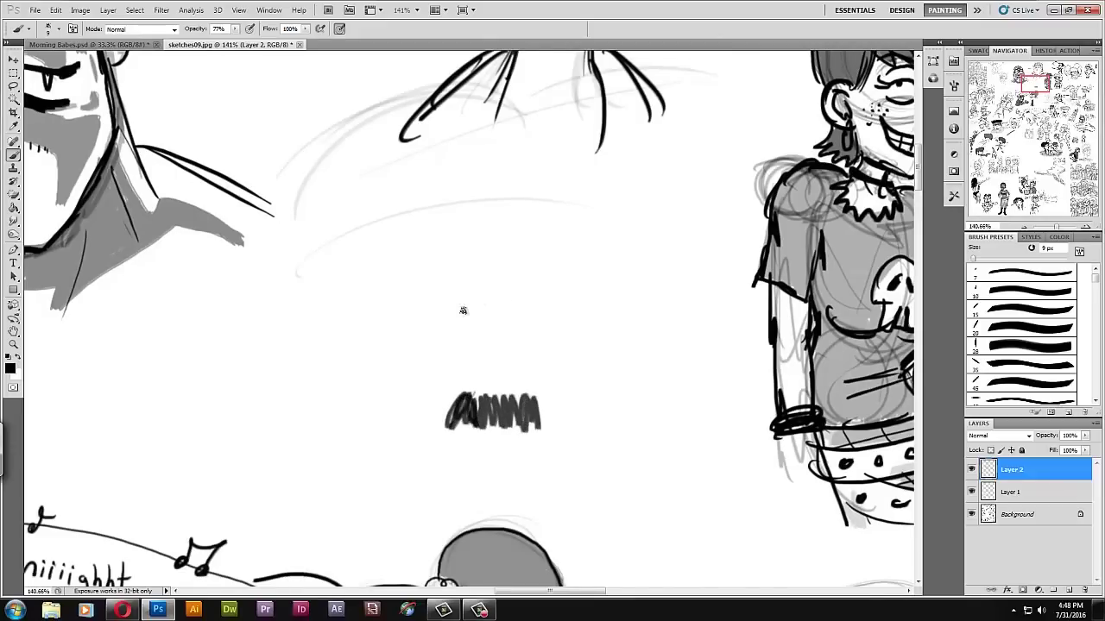
{"action": "mouse_move", "coordinate": [467, 304]}
{"action": "left_mouse_down"}
{"action": "mouse_move", "coordinate": [532, 292]}
{"action": "mouse_move", "coordinate": [429, 388]}
{"action": "left_mouse_up"}
{"action": "key", "text": "ctrl+z"}
{"action": "mouse_move", "coordinate": [464, 306]}
{"action": "left_mouse_down"}
{"action": "mouse_move", "coordinate": [439, 377]}
{"action": "mouse_move", "coordinate": [396, 398]}
{"action": "mouse_move", "coordinate": [377, 308]}
{"action": "mouse_move", "coordinate": [424, 289]}
{"action": "mouse_move", "coordinate": [447, 250]}
{"action": "mouse_move", "coordinate": [522, 304]}
{"action": "mouse_move", "coordinate": [565, 259]}
{"action": "mouse_move", "coordinate": [553, 343]}
{"action": "mouse_move", "coordinate": [587, 289]}
{"action": "mouse_move", "coordinate": [579, 311]}
{"action": "mouse_move", "coordinate": [619, 345]}
{"action": "mouse_move", "coordinate": [582, 316]}
{"action": "mouse_move", "coordinate": [561, 250]}
{"action": "mouse_move", "coordinate": [593, 349]}
{"action": "left_mouse_up"}
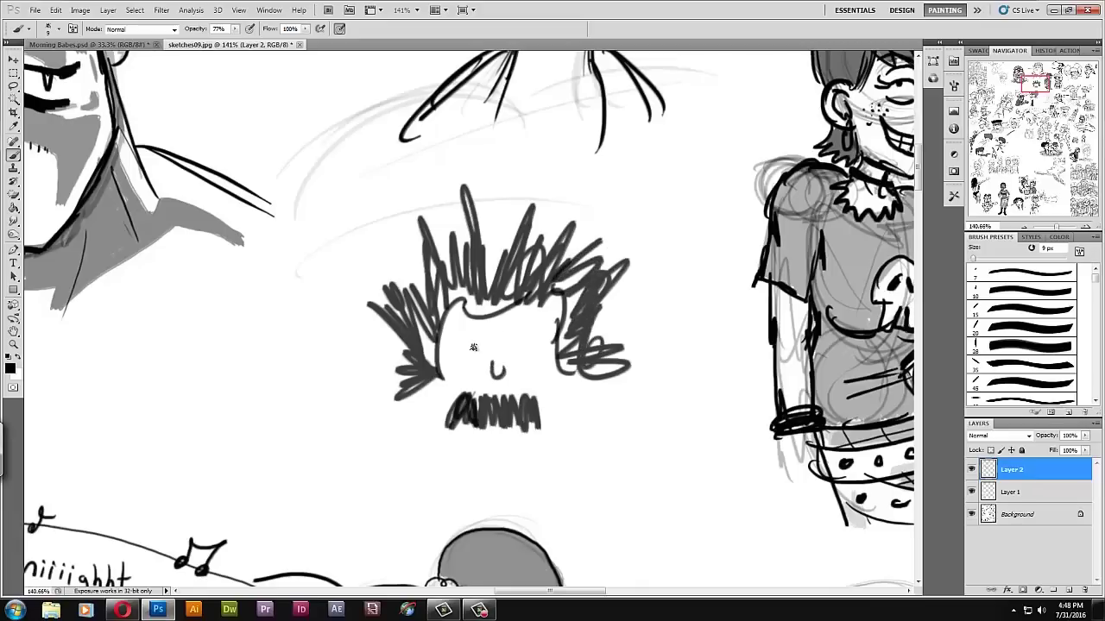
- Add a long nose, thick slanted eyebrows, eyes and a small chin line to the moustached man's face
{"action": "key", "text": "ctrl+z"}
{"action": "mouse_move", "coordinate": [490, 348]}
{"action": "left_mouse_down"}
{"action": "mouse_move", "coordinate": [491, 358]}
{"action": "mouse_move", "coordinate": [505, 337]}
{"action": "mouse_move", "coordinate": [487, 339]}
{"action": "mouse_move", "coordinate": [546, 323]}
{"action": "left_mouse_up"}
{"action": "left_click_drag", "start_coordinate": [484, 352], "coordinate": [456, 354]}
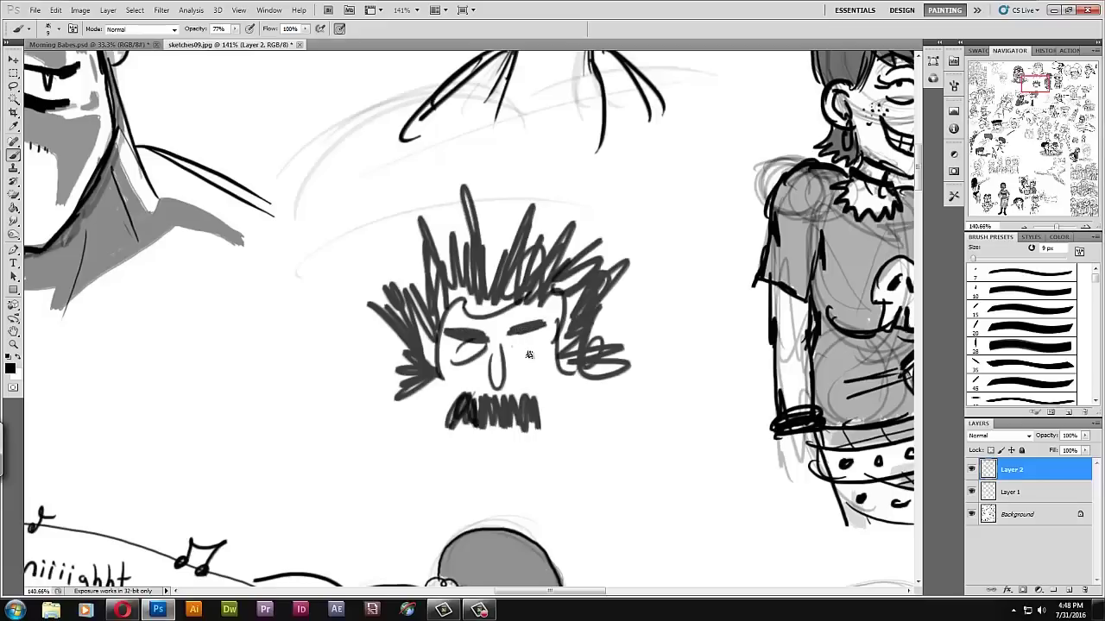
{"action": "left_click_drag", "start_coordinate": [499, 409], "coordinate": [528, 416]}
{"action": "scroll", "coordinate": [468, 319], "scroll_direction": "down", "scroll_amount": 5}
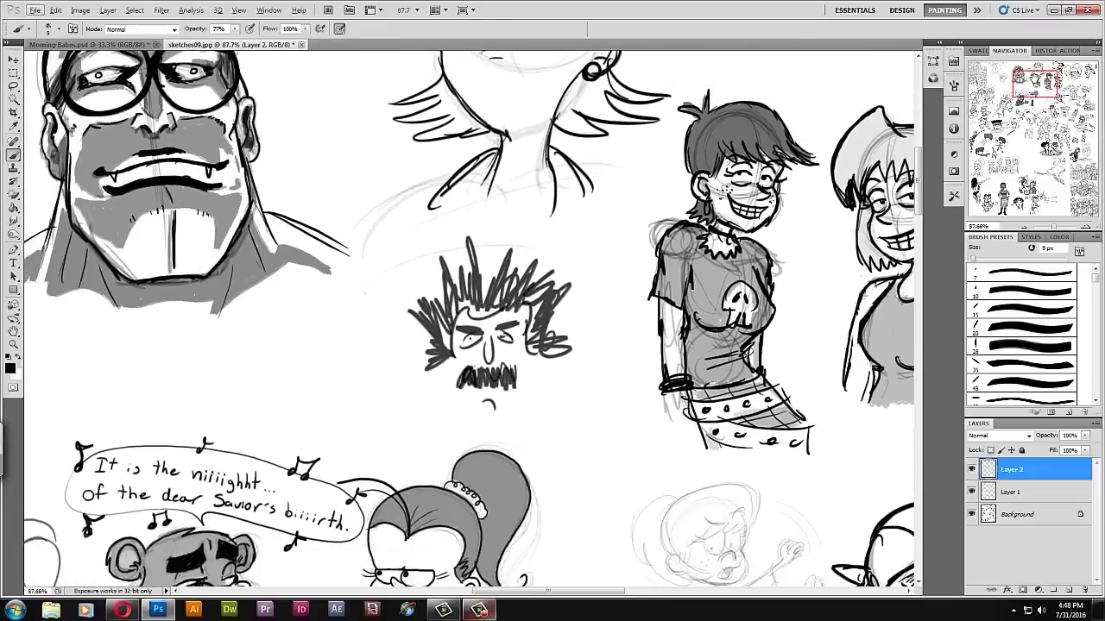
- Draw two large round eyes, a small nose, cheek lines and a long tapering jaw for a new head below the goggled head sketch
{"action": "left_click_drag", "start_coordinate": [468, 318], "coordinate": [662, 398]}
{"action": "mouse_move", "coordinate": [72, 412]}
{"action": "left_mouse_down"}
{"action": "mouse_move", "coordinate": [291, 378]}
{"action": "mouse_move", "coordinate": [474, 295]}
{"action": "left_mouse_up"}
{"action": "scroll", "coordinate": [473, 294], "scroll_direction": "up", "scroll_amount": 3}
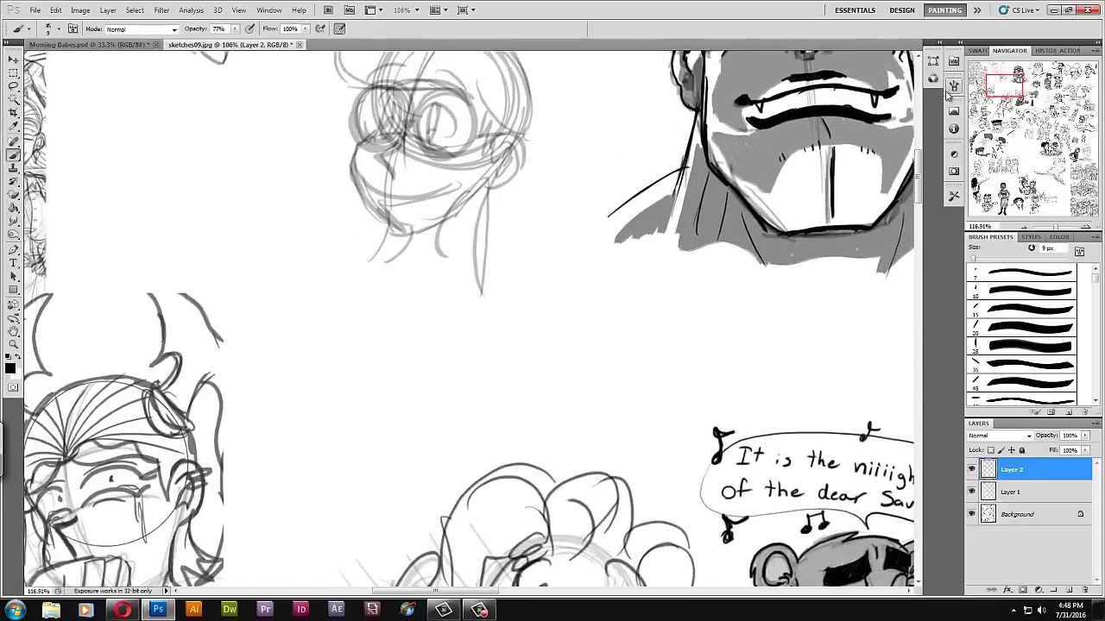
{"action": "mouse_move", "coordinate": [354, 416]}
{"action": "left_mouse_down"}
{"action": "mouse_move", "coordinate": [358, 425]}
{"action": "mouse_move", "coordinate": [327, 418]}
{"action": "left_mouse_up"}
{"action": "mouse_move", "coordinate": [423, 418]}
{"action": "left_mouse_down"}
{"action": "mouse_move", "coordinate": [430, 348]}
{"action": "mouse_move", "coordinate": [421, 419]}
{"action": "mouse_move", "coordinate": [385, 436]}
{"action": "left_mouse_up"}
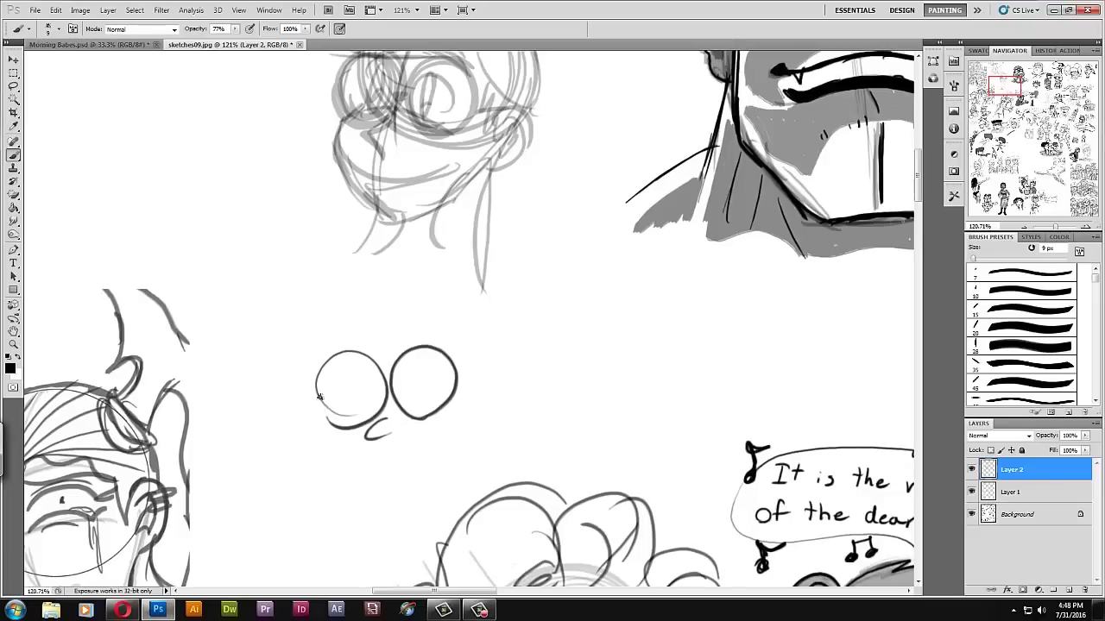
{"action": "left_click_drag", "start_coordinate": [327, 413], "coordinate": [467, 411]}
{"action": "left_click_drag", "start_coordinate": [335, 427], "coordinate": [366, 435]}
{"action": "left_click_drag", "start_coordinate": [423, 422], "coordinate": [467, 412]}
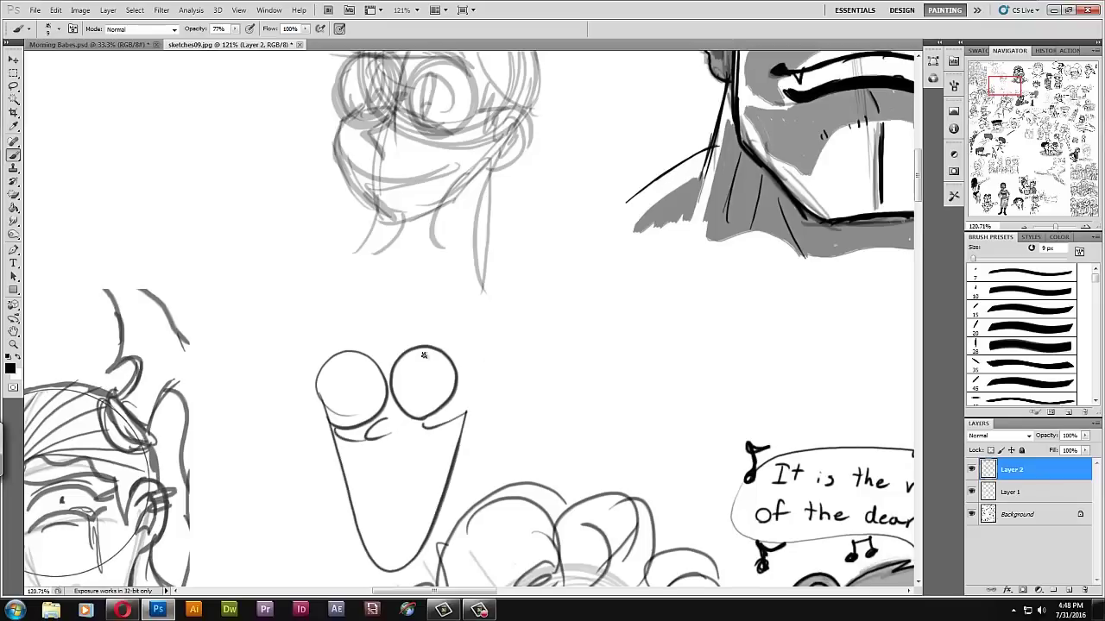
- Give the long-jawed head a jagged spiky hair outline, angled brows, tiny pupils and a crooked, dripping mouth
{"action": "mouse_move", "coordinate": [333, 442]}
{"action": "left_mouse_down"}
{"action": "mouse_move", "coordinate": [236, 288]}
{"action": "mouse_move", "coordinate": [409, 239]}
{"action": "mouse_move", "coordinate": [447, 279]}
{"action": "mouse_move", "coordinate": [513, 315]}
{"action": "mouse_move", "coordinate": [509, 380]}
{"action": "mouse_move", "coordinate": [473, 432]}
{"action": "left_mouse_up"}
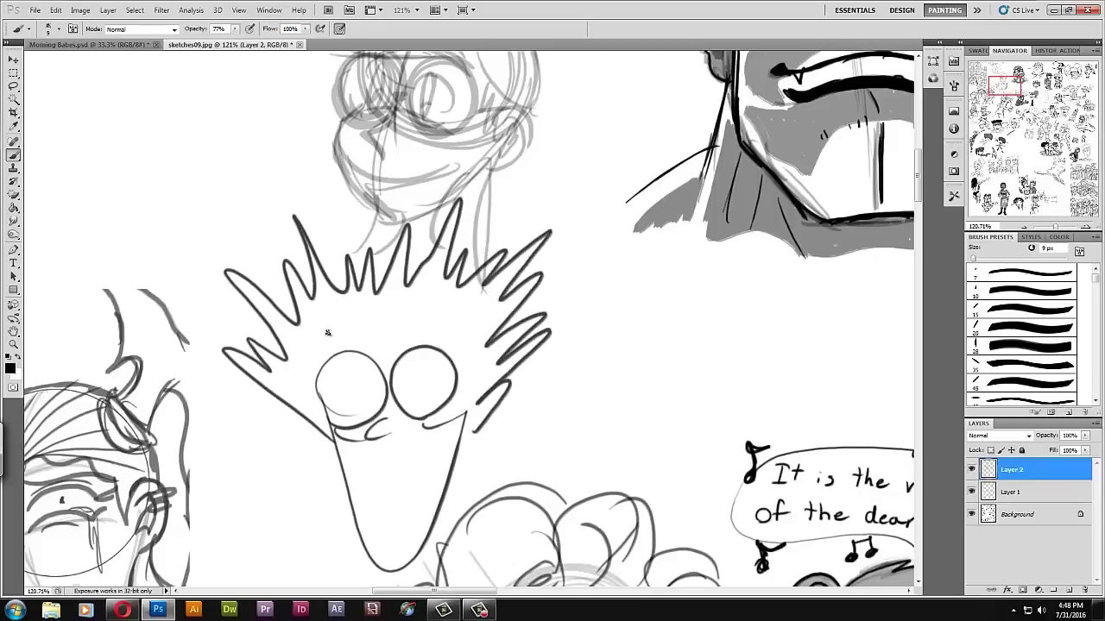
{"action": "mouse_move", "coordinate": [320, 367]}
{"action": "left_mouse_down"}
{"action": "mouse_move", "coordinate": [373, 376]}
{"action": "mouse_move", "coordinate": [466, 304]}
{"action": "left_mouse_up"}
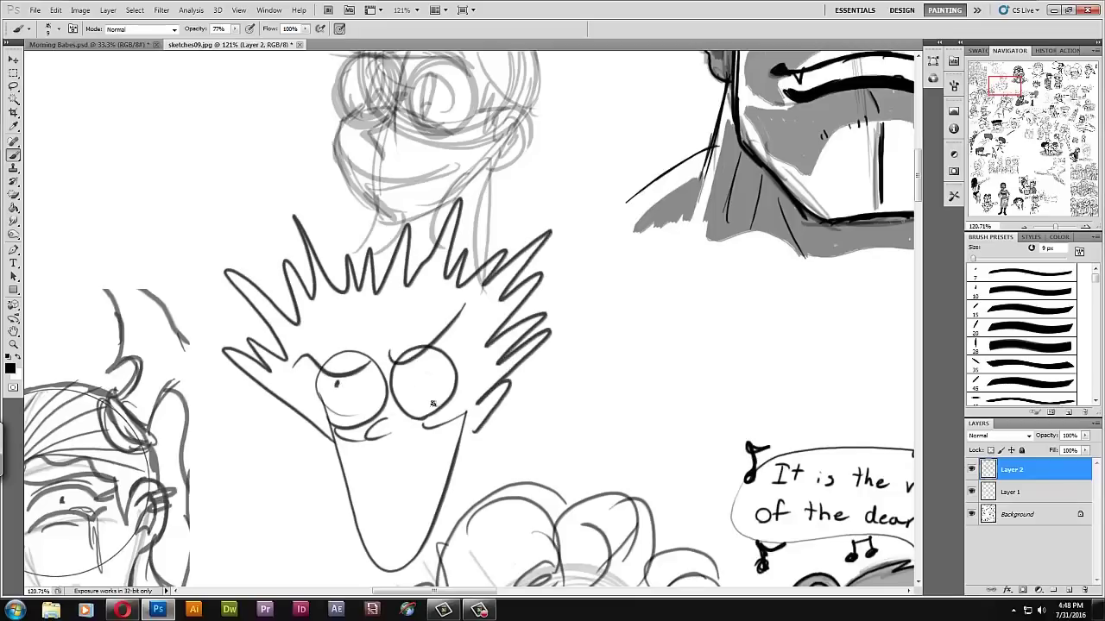
{"action": "mouse_move", "coordinate": [359, 492]}
{"action": "left_mouse_down"}
{"action": "mouse_move", "coordinate": [382, 509]}
{"action": "mouse_move", "coordinate": [431, 510]}
{"action": "left_mouse_up"}
{"action": "left_click_drag", "start_coordinate": [362, 445], "coordinate": [453, 424]}
{"action": "left_click_drag", "start_coordinate": [339, 432], "coordinate": [376, 439]}
{"action": "left_click_drag", "start_coordinate": [464, 411], "coordinate": [475, 526]}
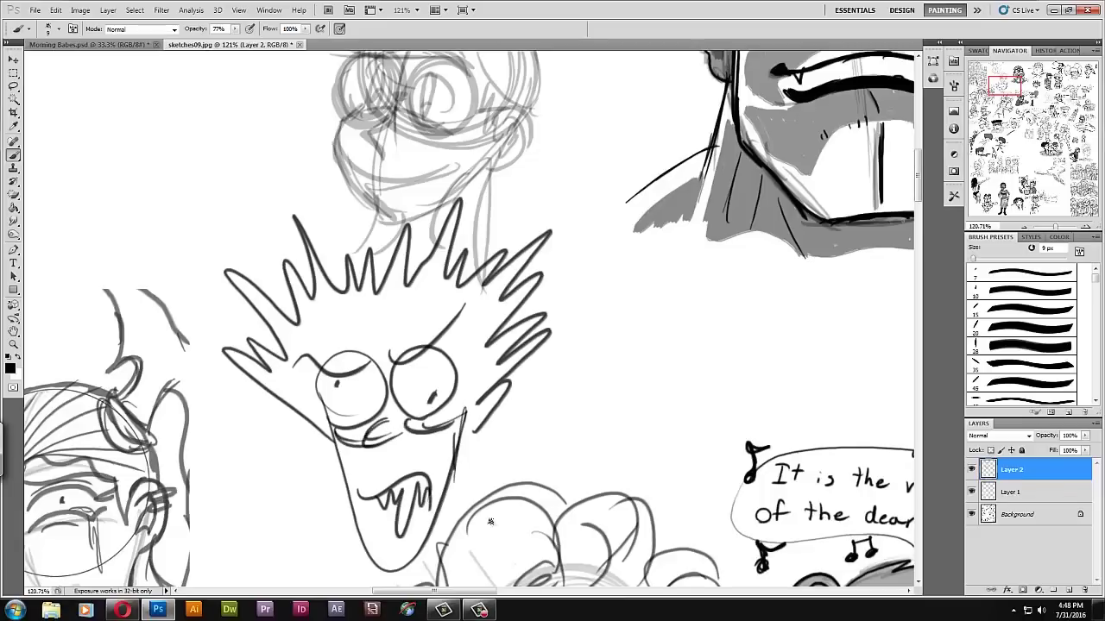
- Examine the other cartoon heads, figures and group sketches across the upper and lower parts of the page
{"action": "mouse_move", "coordinate": [342, 345]}
{"action": "left_mouse_down"}
{"action": "mouse_move", "coordinate": [432, 331]}
{"action": "mouse_move", "coordinate": [450, 362]}
{"action": "left_mouse_up"}
{"action": "left_click_drag", "start_coordinate": [390, 338], "coordinate": [329, 375]}
{"action": "mouse_move", "coordinate": [413, 328]}
{"action": "left_mouse_down"}
{"action": "mouse_move", "coordinate": [511, 456]}
{"action": "mouse_move", "coordinate": [652, 578]}
{"action": "mouse_move", "coordinate": [514, 611]}
{"action": "left_mouse_up"}
{"action": "scroll", "coordinate": [507, 399], "scroll_direction": "down", "scroll_amount": 1}
{"action": "scroll", "coordinate": [502, 385], "scroll_direction": "down", "scroll_amount": 2}
{"action": "scroll", "coordinate": [40, 158], "scroll_direction": "right", "scroll_amount": 10}
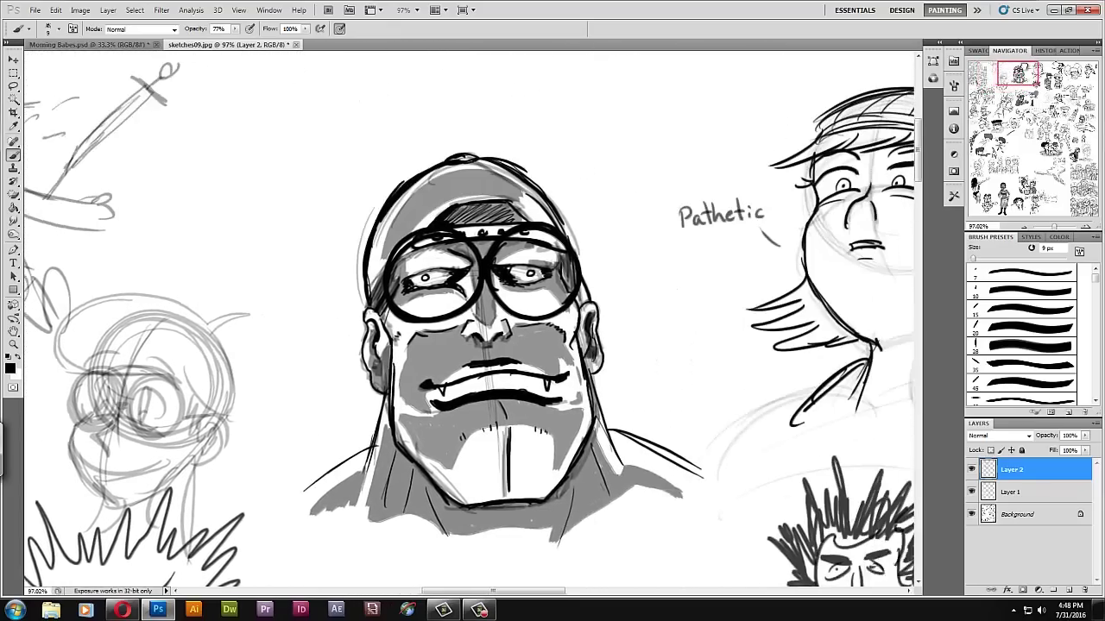
{"action": "scroll", "coordinate": [468, 318], "scroll_direction": "right", "scroll_amount": 3}
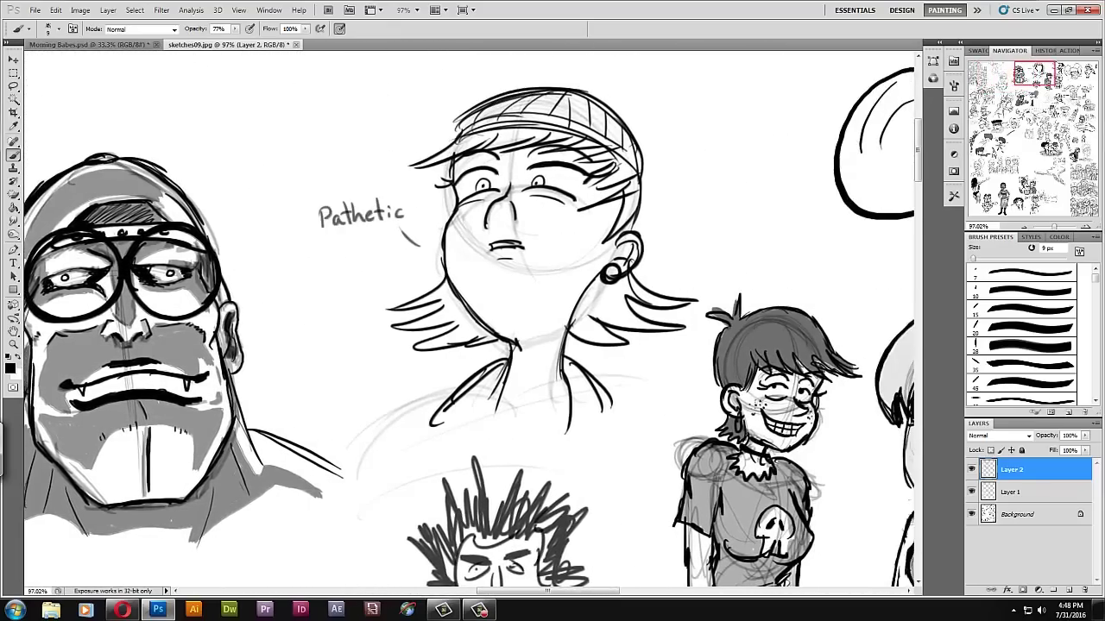
{"action": "scroll", "coordinate": [469, 328], "scroll_direction": "right", "scroll_amount": 14}
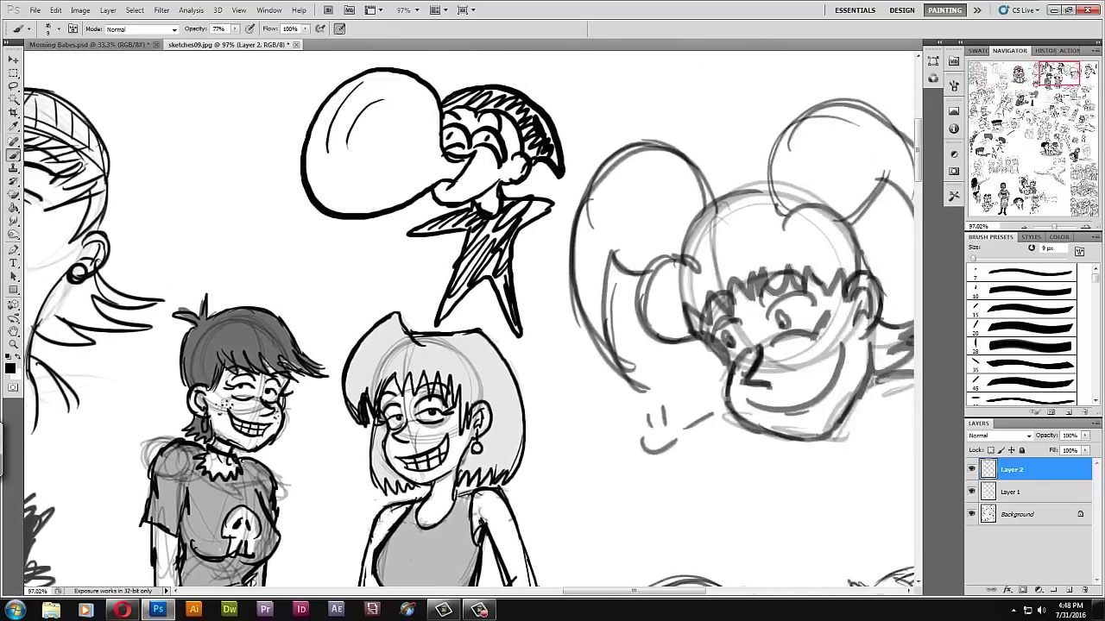
{"action": "scroll", "coordinate": [636, 147], "scroll_direction": "left", "scroll_amount": 3}
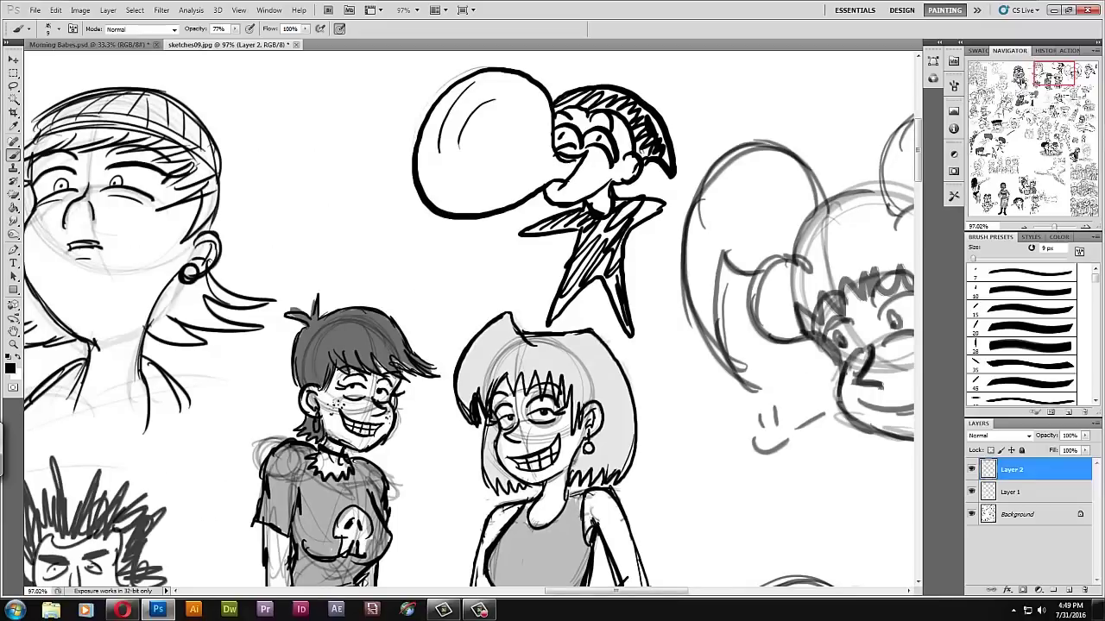
{"action": "mouse_move", "coordinate": [1050, 75]}
{"action": "left_mouse_down"}
{"action": "mouse_move", "coordinate": [1072, 81]}
{"action": "mouse_move", "coordinate": [1072, 114]}
{"action": "left_mouse_up"}
{"action": "scroll", "coordinate": [469, 320], "scroll_direction": "down", "scroll_amount": 15}
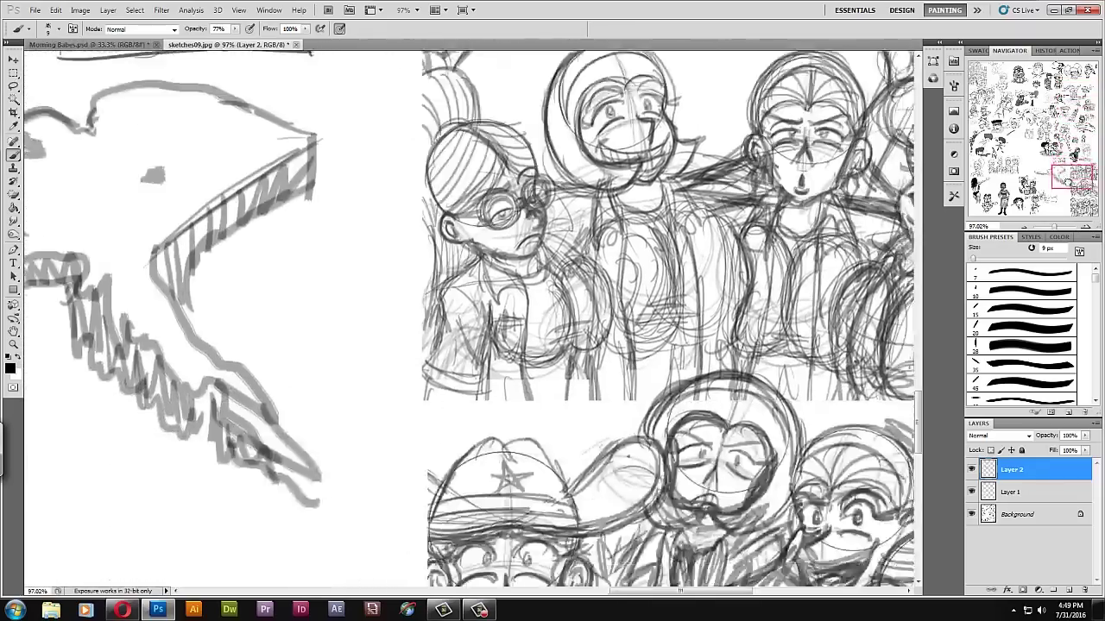
{"action": "scroll", "coordinate": [469, 319], "scroll_direction": "down", "scroll_amount": 10}
{"action": "scroll", "coordinate": [469, 319], "scroll_direction": "right", "scroll_amount": 2}
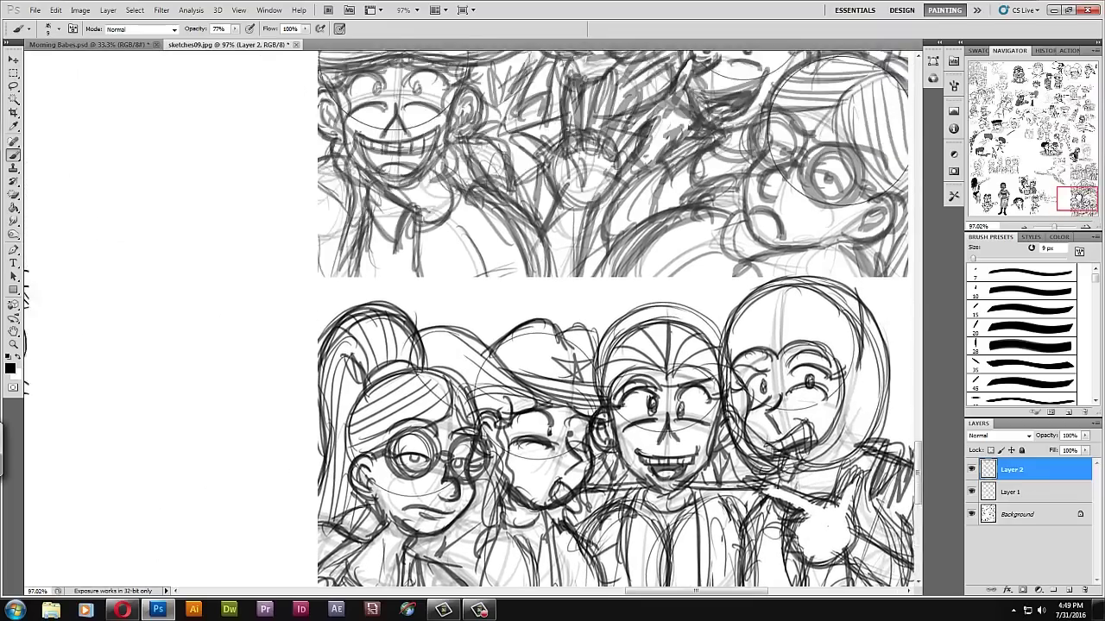
- Write and underline the label "Sexy Star" beside the reclining figure in the top hat
{"action": "mouse_move", "coordinate": [1072, 199]}
{"action": "left_mouse_down"}
{"action": "mouse_move", "coordinate": [1071, 167]}
{"action": "mouse_move", "coordinate": [1053, 173]}
{"action": "mouse_move", "coordinate": [1044, 201]}
{"action": "left_mouse_up"}
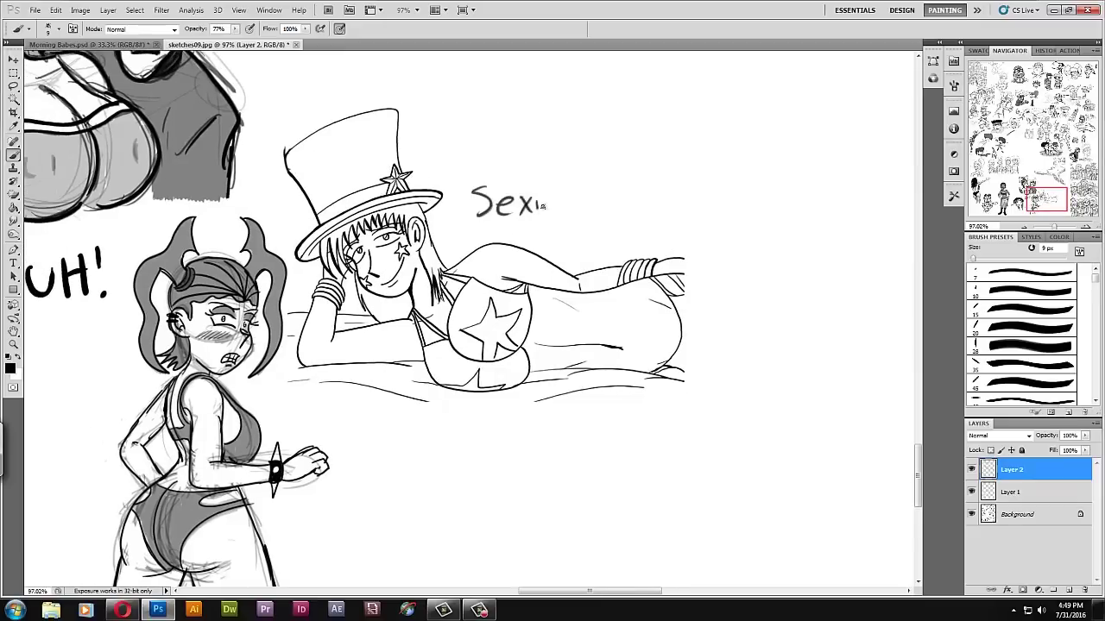
{"action": "left_click_drag", "start_coordinate": [590, 186], "coordinate": [575, 217]}
{"action": "left_click_drag", "start_coordinate": [604, 180], "coordinate": [602, 218]}
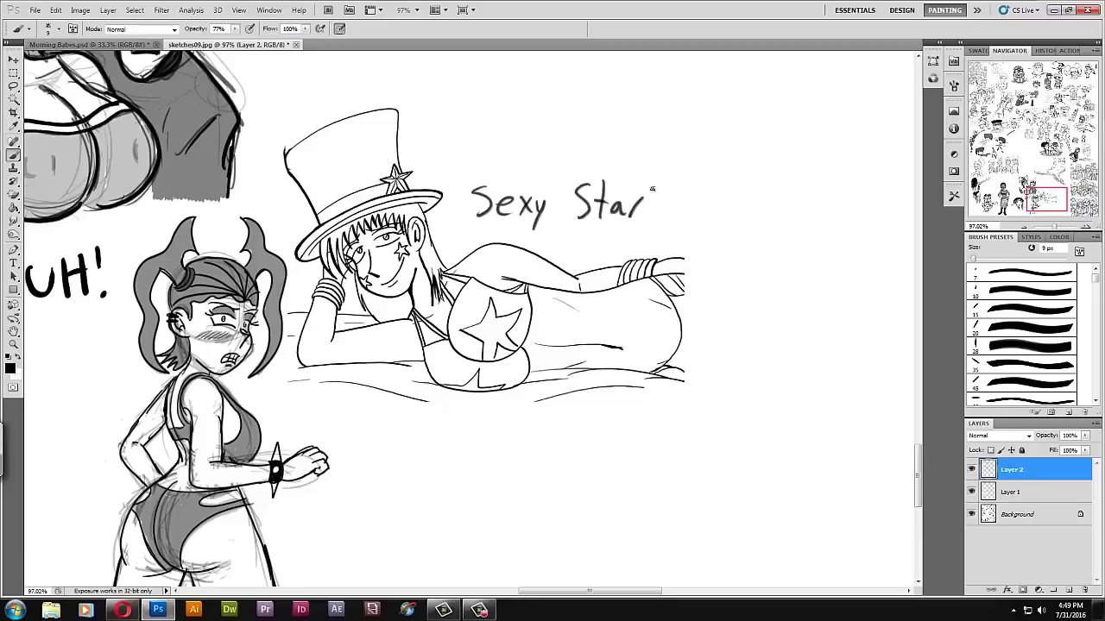
{"action": "mouse_move", "coordinate": [465, 227]}
{"action": "left_mouse_down"}
{"action": "mouse_move", "coordinate": [678, 222]}
{"action": "mouse_move", "coordinate": [633, 231]}
{"action": "left_mouse_up"}
- Draw a round fan grille with a central hub, concentric rings and curved blades in the blank area beside the laughing character
{"action": "mouse_move", "coordinate": [1054, 200]}
{"action": "left_mouse_down"}
{"action": "mouse_move", "coordinate": [997, 208]}
{"action": "mouse_move", "coordinate": [996, 181]}
{"action": "mouse_move", "coordinate": [1022, 150]}
{"action": "left_mouse_up"}
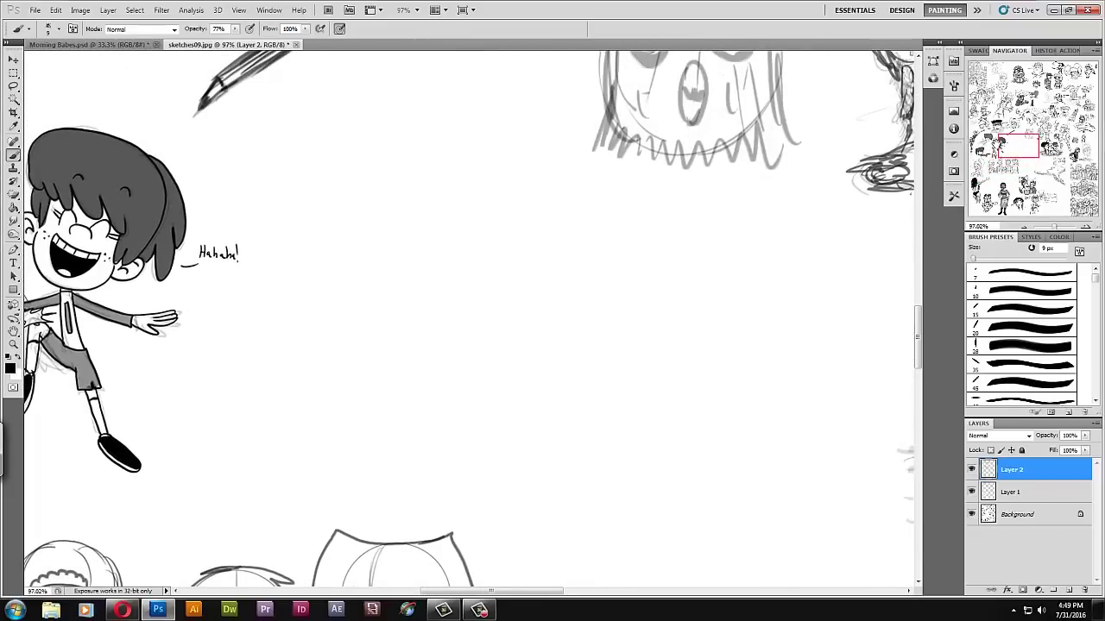
{"action": "mouse_move", "coordinate": [1008, 144]}
{"action": "left_mouse_down"}
{"action": "mouse_move", "coordinate": [999, 129]}
{"action": "mouse_move", "coordinate": [1000, 142]}
{"action": "left_mouse_up"}
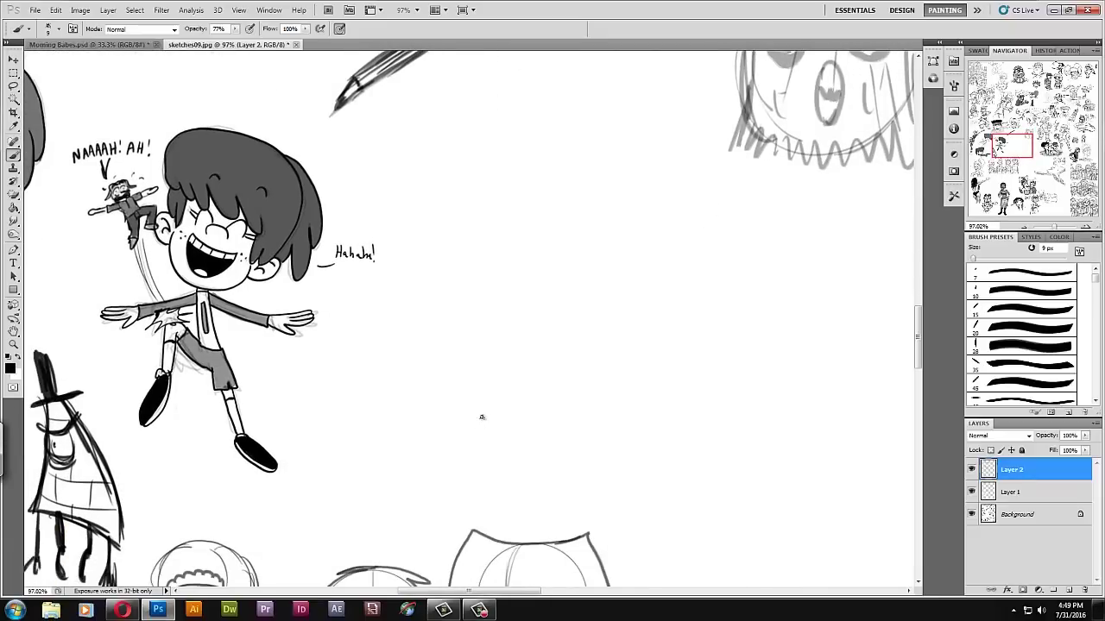
{"action": "mouse_move", "coordinate": [426, 404]}
{"action": "left_mouse_down"}
{"action": "mouse_move", "coordinate": [523, 406]}
{"action": "mouse_move", "coordinate": [475, 446]}
{"action": "mouse_move", "coordinate": [420, 382]}
{"action": "mouse_move", "coordinate": [473, 400]}
{"action": "mouse_move", "coordinate": [476, 412]}
{"action": "mouse_move", "coordinate": [472, 371]}
{"action": "left_mouse_up"}
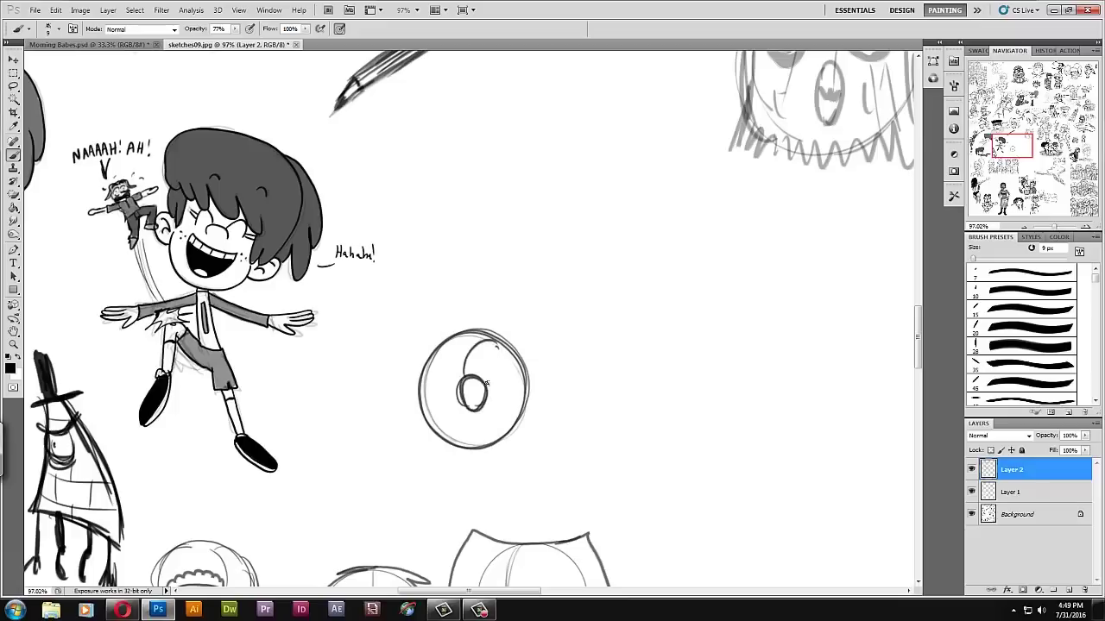
{"action": "mouse_move", "coordinate": [448, 421]}
{"action": "left_mouse_down"}
{"action": "mouse_move", "coordinate": [503, 420]}
{"action": "mouse_move", "coordinate": [478, 347]}
{"action": "mouse_move", "coordinate": [503, 355]}
{"action": "mouse_move", "coordinate": [477, 405]}
{"action": "mouse_move", "coordinate": [500, 413]}
{"action": "mouse_move", "coordinate": [509, 338]}
{"action": "left_mouse_up"}
{"action": "left_click_drag", "start_coordinate": [480, 394], "coordinate": [528, 361]}
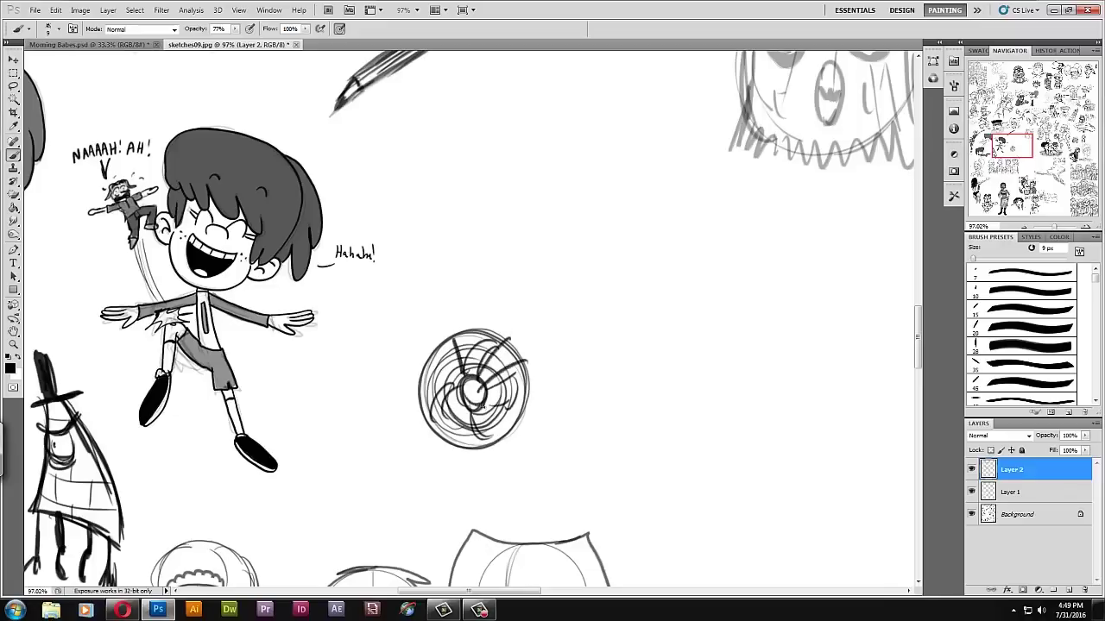
- Enclose the round fan in an arched housing with straight sides and a bottom edge
{"action": "left_click_drag", "start_coordinate": [476, 316], "coordinate": [409, 423]}
{"action": "mouse_move", "coordinate": [433, 319]}
{"action": "left_mouse_down"}
{"action": "mouse_move", "coordinate": [414, 489]}
{"action": "mouse_move", "coordinate": [543, 483]}
{"action": "mouse_move", "coordinate": [449, 316]}
{"action": "mouse_move", "coordinate": [525, 390]}
{"action": "mouse_move", "coordinate": [529, 425]}
{"action": "mouse_move", "coordinate": [540, 404]}
{"action": "mouse_move", "coordinate": [457, 456]}
{"action": "left_mouse_up"}
{"action": "mouse_move", "coordinate": [410, 425]}
{"action": "left_mouse_down"}
{"action": "mouse_move", "coordinate": [523, 491]}
{"action": "mouse_move", "coordinate": [454, 318]}
{"action": "left_mouse_up"}
- Review the phone-holding figure, the desk lamp, the fan and the surrounding character sketches on the page
{"action": "left_click_drag", "start_coordinate": [670, 113], "coordinate": [523, 580]}
{"action": "mouse_move", "coordinate": [658, 147]}
{"action": "left_mouse_down"}
{"action": "mouse_move", "coordinate": [567, 263]}
{"action": "mouse_move", "coordinate": [575, 248]}
{"action": "left_mouse_up"}
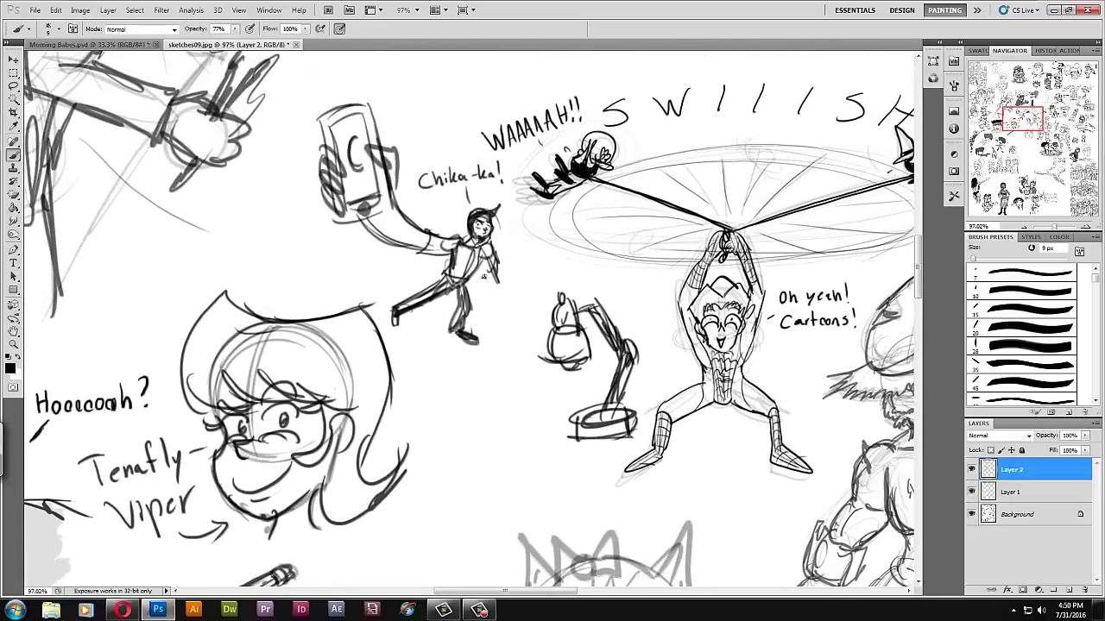
{"action": "mouse_move", "coordinate": [466, 259]}
{"action": "left_mouse_down"}
{"action": "mouse_move", "coordinate": [605, 245]}
{"action": "mouse_move", "coordinate": [578, 419]}
{"action": "mouse_move", "coordinate": [692, 398]}
{"action": "mouse_move", "coordinate": [839, 323]}
{"action": "left_mouse_up"}
{"action": "mouse_move", "coordinate": [466, 319]}
{"action": "left_mouse_down"}
{"action": "mouse_move", "coordinate": [663, 386]}
{"action": "mouse_move", "coordinate": [656, 373]}
{"action": "mouse_move", "coordinate": [676, 419]}
{"action": "mouse_move", "coordinate": [789, 428]}
{"action": "mouse_move", "coordinate": [818, 329]}
{"action": "mouse_move", "coordinate": [819, 147]}
{"action": "left_mouse_up"}
{"action": "mouse_move", "coordinate": [653, 437]}
{"action": "left_mouse_down"}
{"action": "mouse_move", "coordinate": [557, 153]}
{"action": "mouse_move", "coordinate": [548, 77]}
{"action": "left_mouse_up"}
{"action": "mouse_move", "coordinate": [1006, 145]}
{"action": "left_mouse_down"}
{"action": "mouse_move", "coordinate": [1056, 149]}
{"action": "mouse_move", "coordinate": [1097, 69]}
{"action": "mouse_move", "coordinate": [1099, 101]}
{"action": "mouse_move", "coordinate": [1061, 177]}
{"action": "mouse_move", "coordinate": [1011, 192]}
{"action": "mouse_move", "coordinate": [1012, 183]}
{"action": "left_mouse_up"}
{"action": "scroll", "coordinate": [485, 394], "scroll_direction": "down", "scroll_amount": 5}
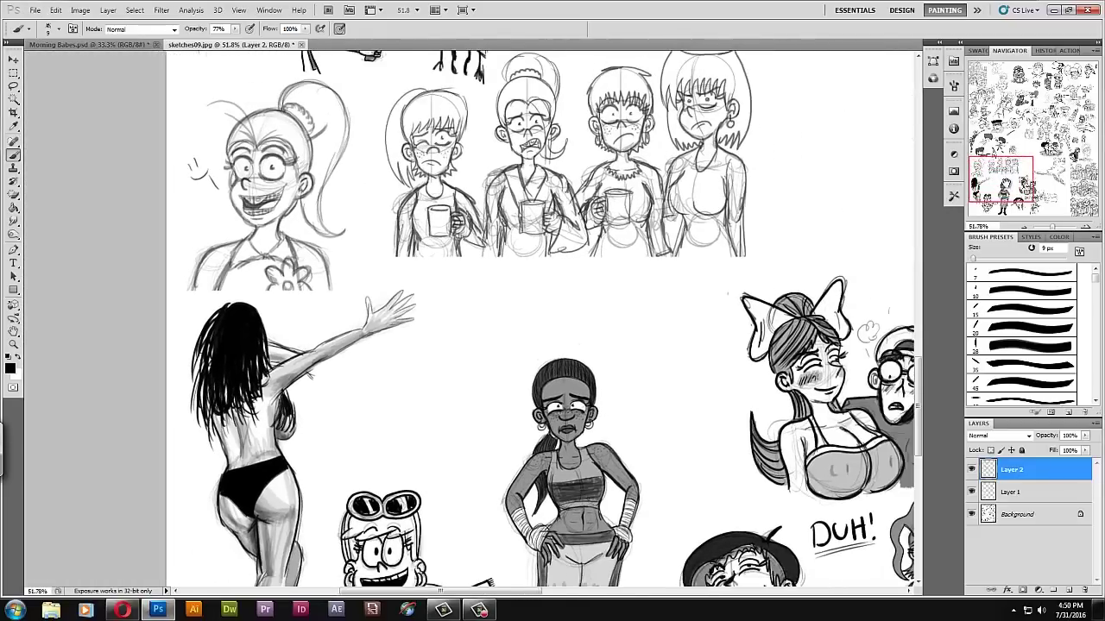
{"action": "left_click_drag", "start_coordinate": [1001, 180], "coordinate": [1015, 156]}
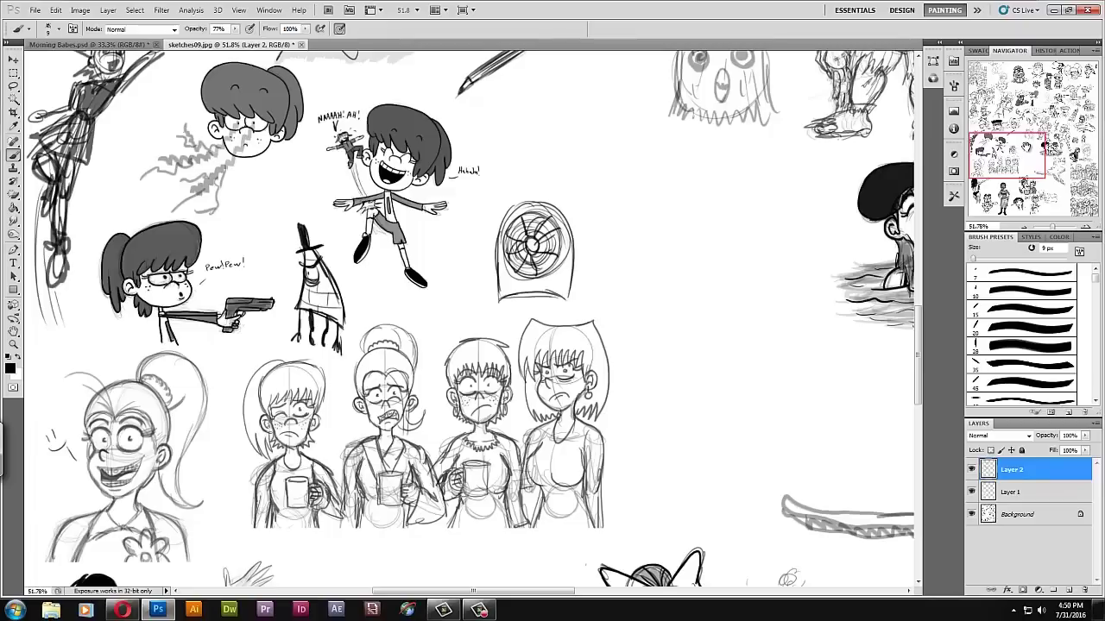
{"action": "mouse_move", "coordinate": [1015, 157]}
{"action": "left_mouse_down"}
{"action": "mouse_move", "coordinate": [1021, 128]}
{"action": "mouse_move", "coordinate": [1045, 137]}
{"action": "mouse_move", "coordinate": [1079, 108]}
{"action": "mouse_move", "coordinate": [1030, 160]}
{"action": "mouse_move", "coordinate": [1056, 171]}
{"action": "left_mouse_up"}
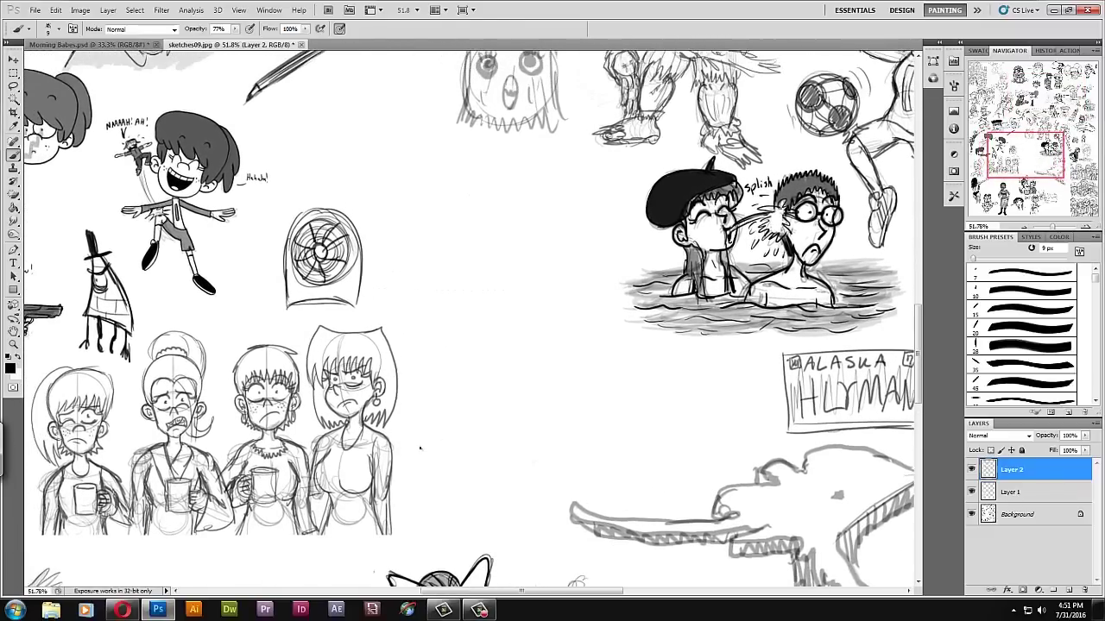
- Switch to the web browser, open the JFMstudios DeviantArt profile in a new tab, and return to the Tumblr dashboard
{"action": "left_click", "coordinate": [130, 613]}
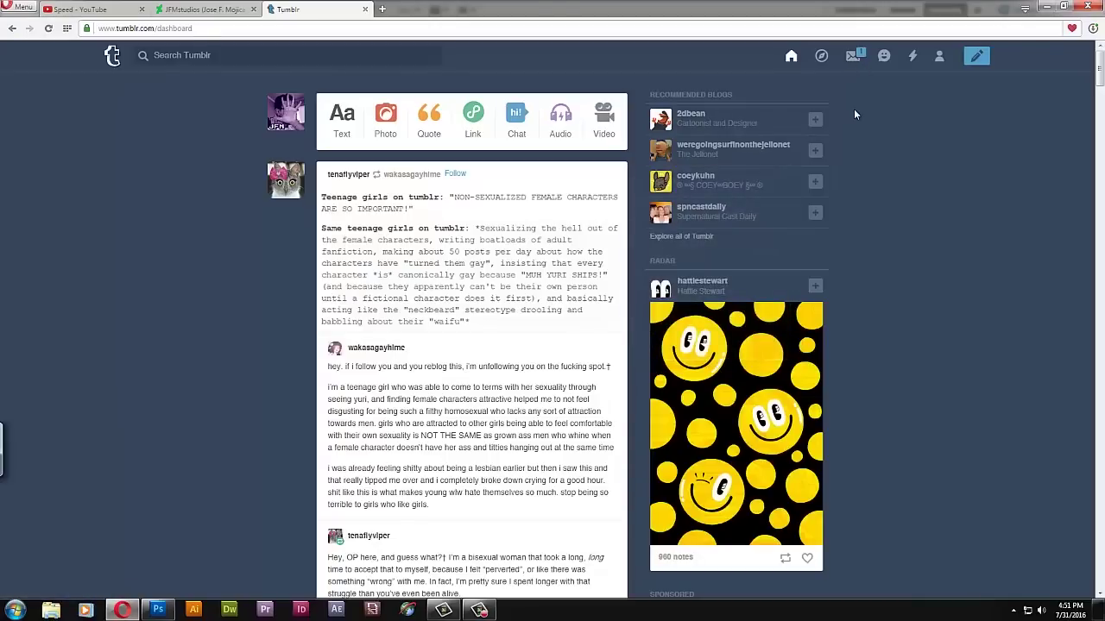
{"action": "left_click", "coordinate": [382, 10]}
{"action": "left_click", "coordinate": [645, 183]}
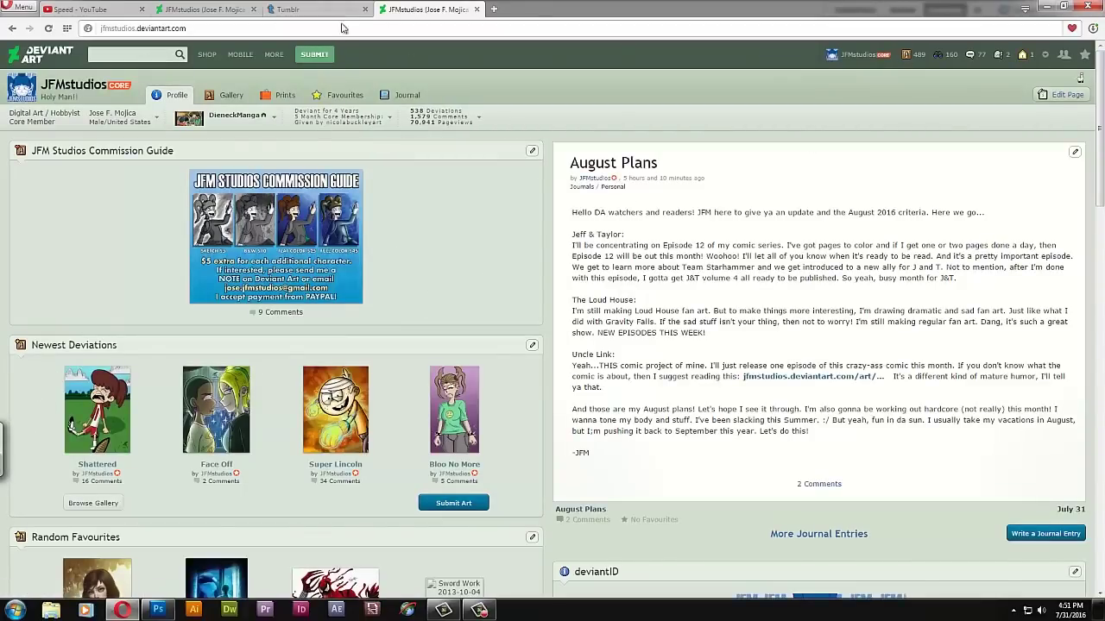
{"action": "left_click", "coordinate": [293, 9]}
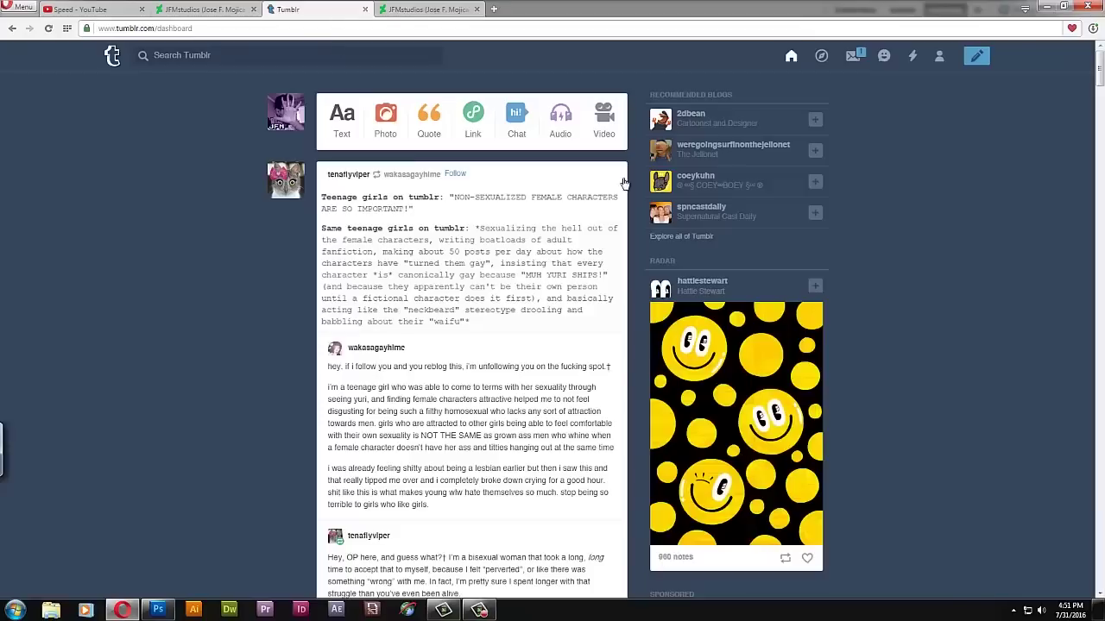
- Open the calponpon art blog from the list of followed Tumblr blogs and look through its posts
{"action": "left_click", "coordinate": [940, 59]}
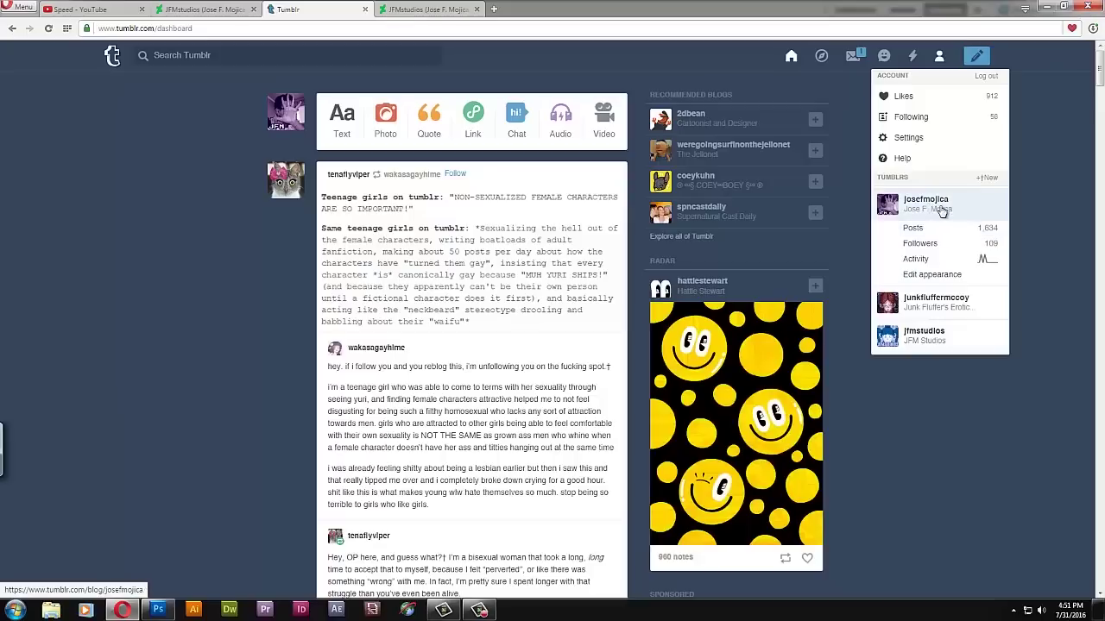
{"action": "left_click", "coordinate": [947, 121]}
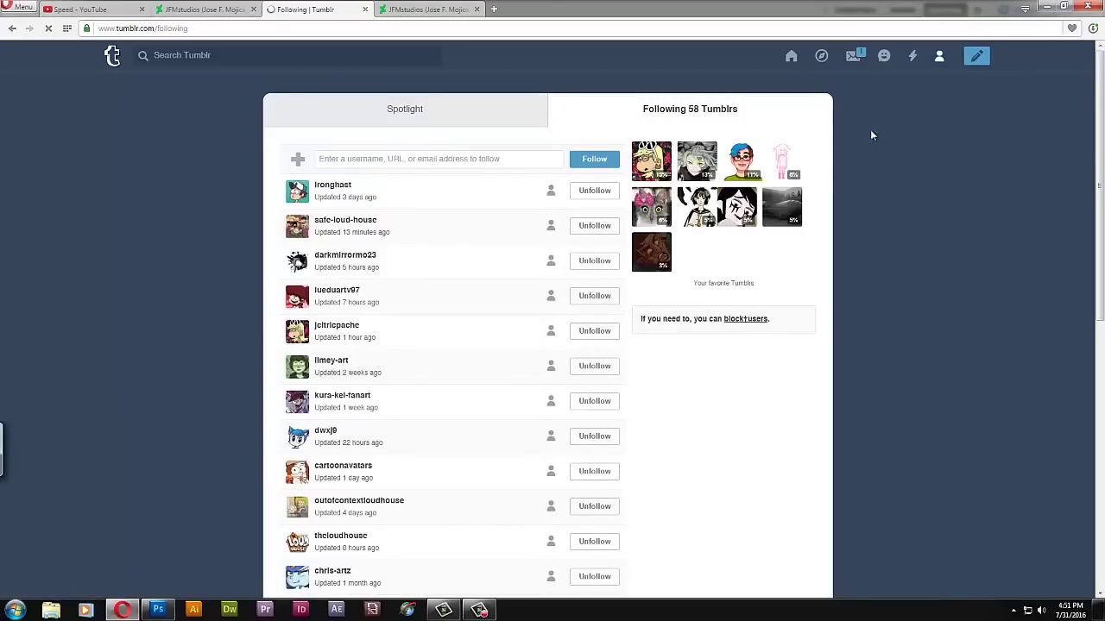
{"action": "left_click_drag", "start_coordinate": [1099, 84], "coordinate": [1035, 388]}
{"action": "left_click", "coordinate": [340, 412]}
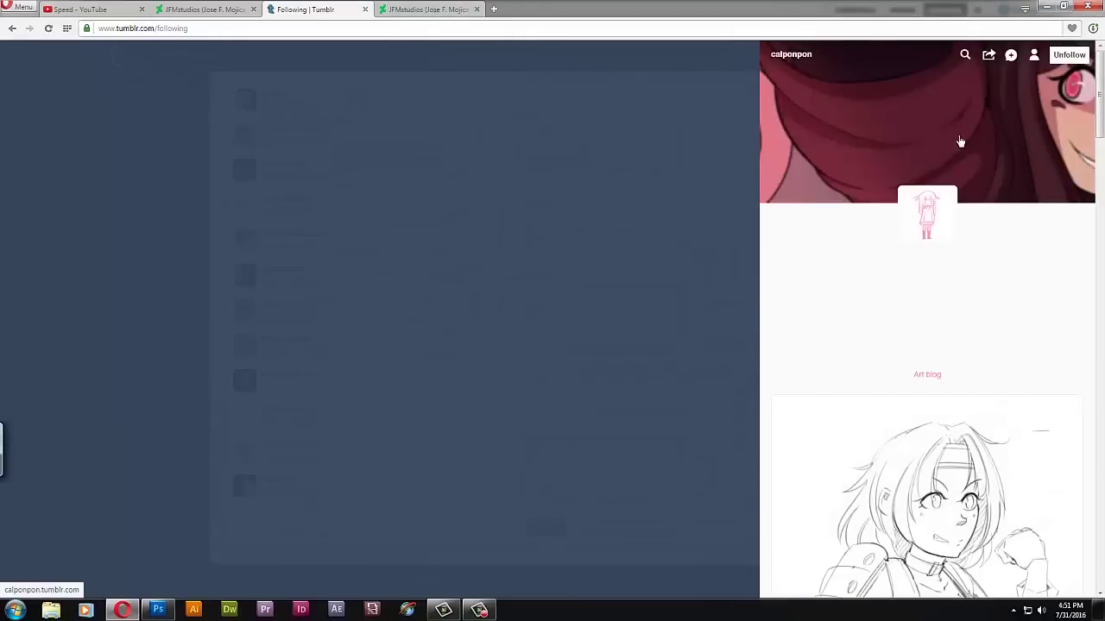
{"action": "left_click", "coordinate": [951, 135]}
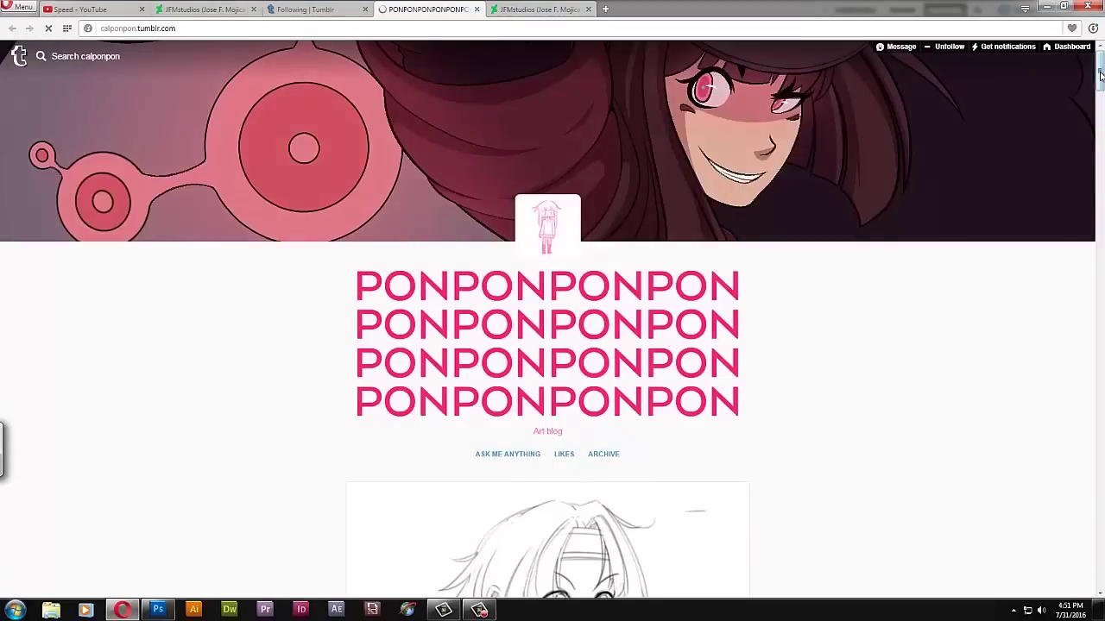
{"action": "mouse_move", "coordinate": [1099, 77]}
{"action": "left_mouse_down"}
{"action": "mouse_move", "coordinate": [1071, 175]}
{"action": "mouse_move", "coordinate": [1053, 330]}
{"action": "mouse_move", "coordinate": [1068, 440]}
{"action": "mouse_move", "coordinate": [1066, 520]}
{"action": "mouse_move", "coordinate": [1060, 511]}
{"action": "left_mouse_up"}
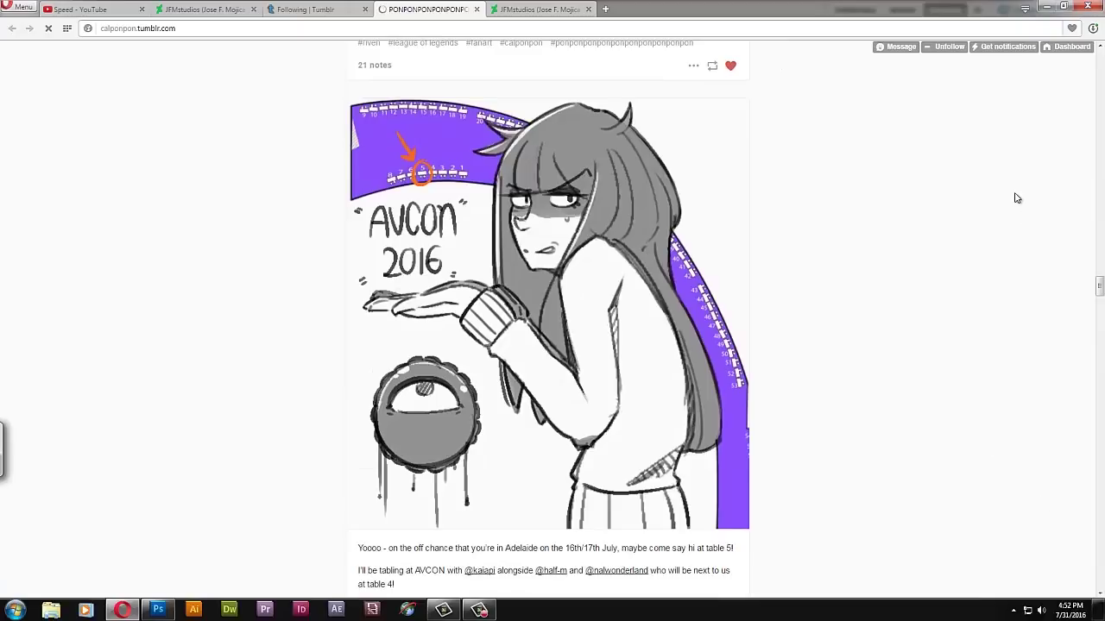
- Copy the "AVCON 2016" illustration from the calponpon blog and paste it into sketches09.jpg in Photoshop
{"action": "middle_click", "coordinate": [592, 256]}
{"action": "right_click", "coordinate": [594, 256]}
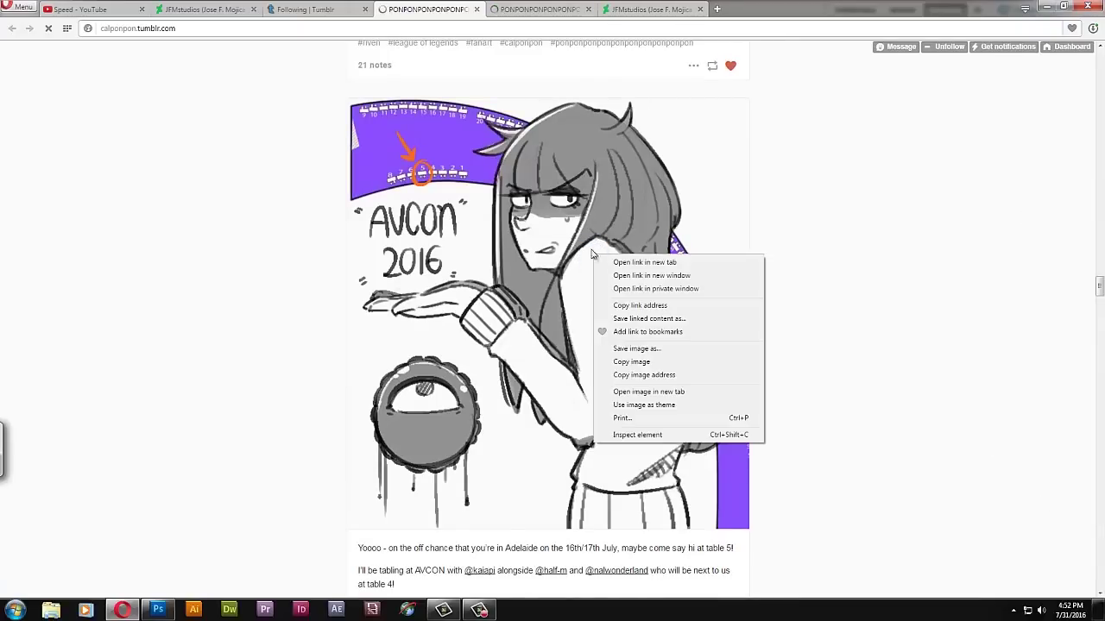
{"action": "left_click", "coordinate": [655, 360]}
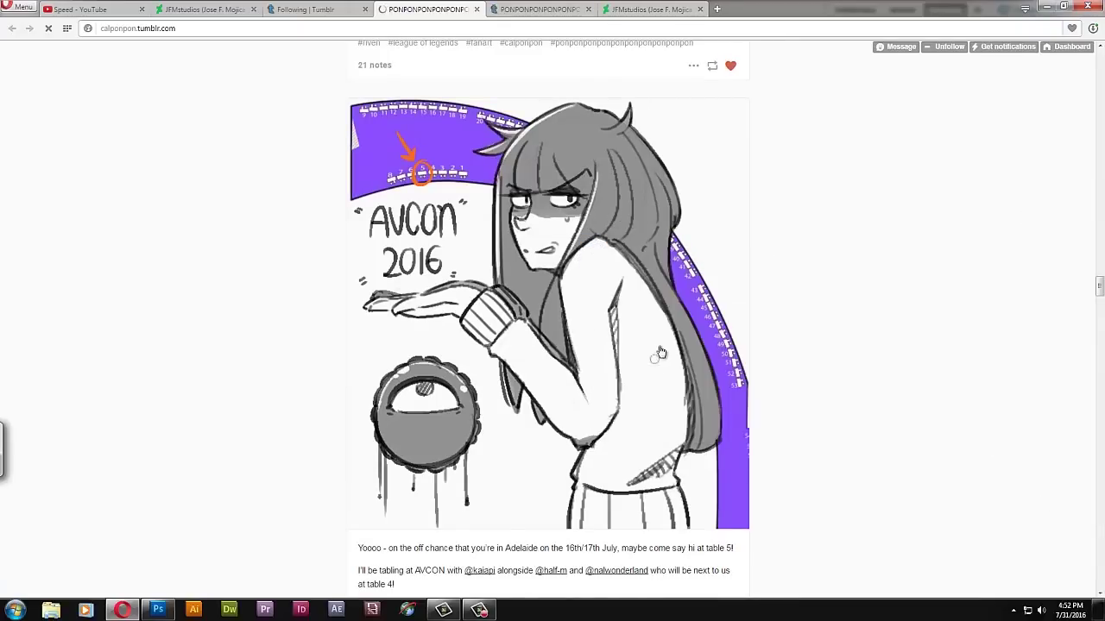
{"action": "left_click", "coordinate": [169, 610]}
{"action": "key", "text": "ctrl+v"}
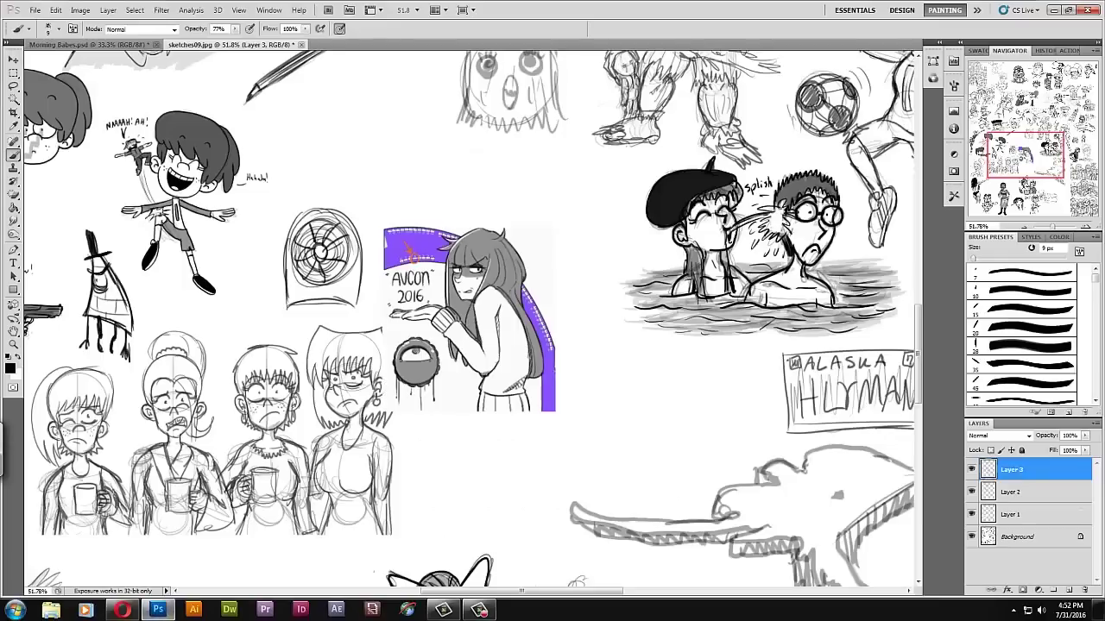
- Enlarge the pasted AVCON illustration and place it over the fan and the row of women, beside the empty canvas area
{"action": "key", "text": "v"}
{"action": "mouse_move", "coordinate": [559, 226]}
{"action": "left_mouse_down"}
{"action": "mouse_move", "coordinate": [413, 257]}
{"action": "mouse_move", "coordinate": [478, 185]}
{"action": "left_mouse_up"}
{"action": "left_click_drag", "start_coordinate": [411, 294], "coordinate": [334, 316]}
{"action": "key", "text": "Return"}
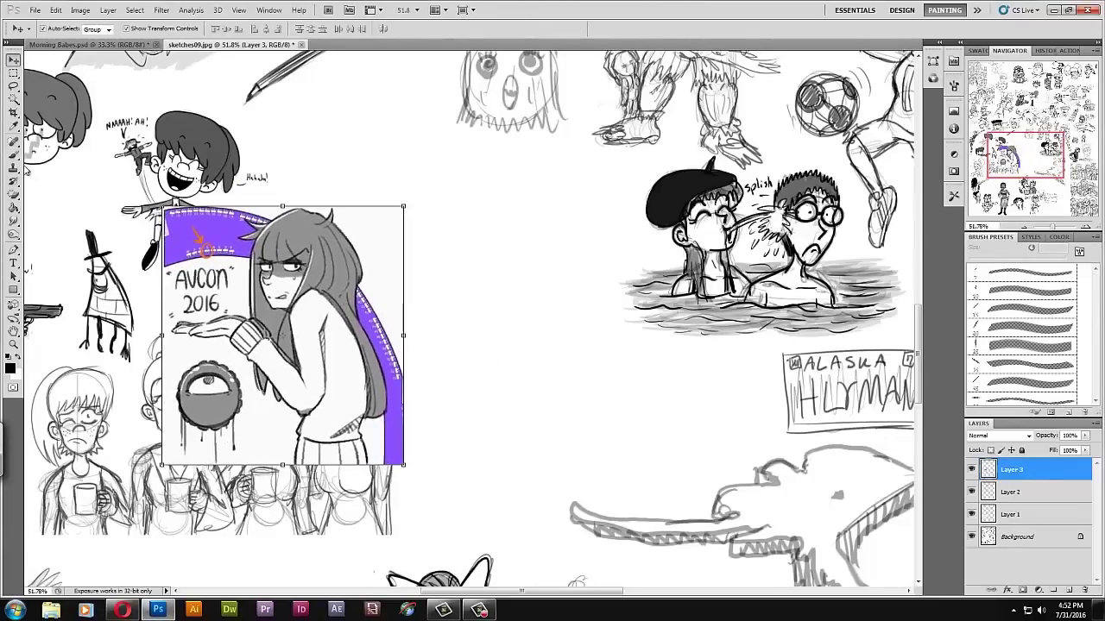
- With a 20 px brush at 39% opacity, rough out the head beside the reference as a circle with facial guidelines and a jaw
{"action": "key", "text": "b"}
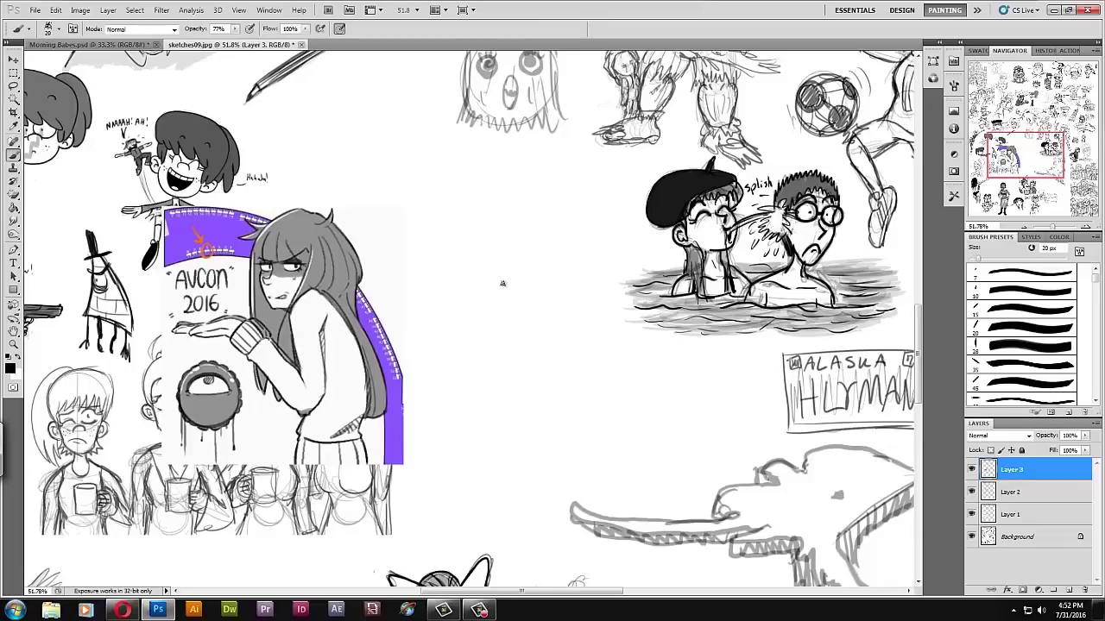
{"action": "left_click", "coordinate": [235, 29]}
{"action": "mouse_move", "coordinate": [480, 239]}
{"action": "left_mouse_down"}
{"action": "mouse_move", "coordinate": [562, 271]}
{"action": "mouse_move", "coordinate": [486, 291]}
{"action": "mouse_move", "coordinate": [535, 197]}
{"action": "mouse_move", "coordinate": [516, 206]}
{"action": "mouse_move", "coordinate": [516, 319]}
{"action": "left_mouse_up"}
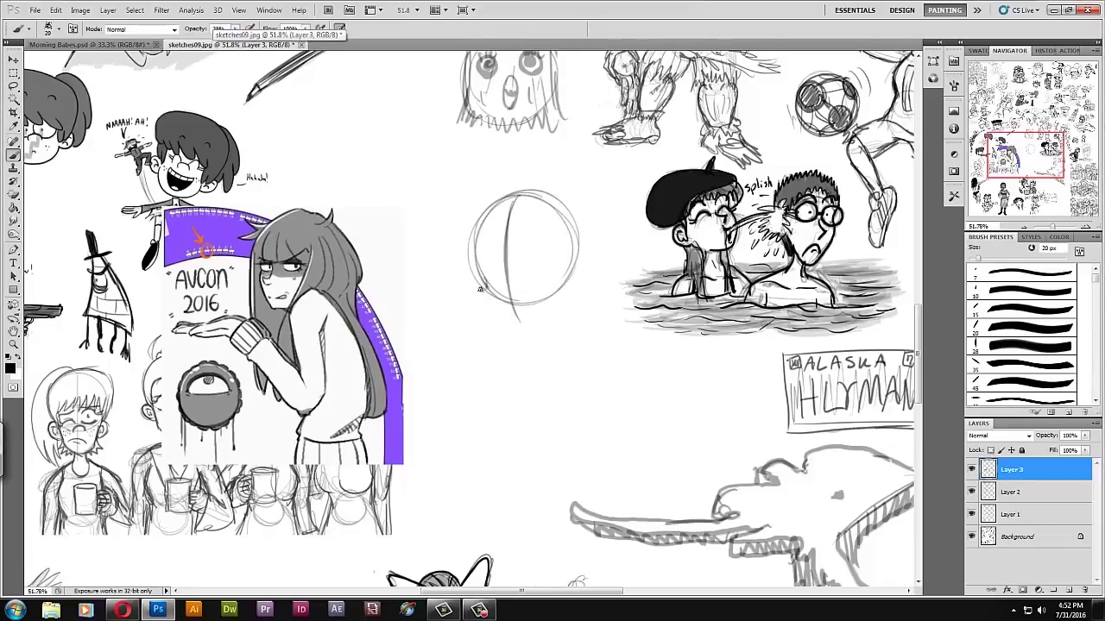
{"action": "left_click_drag", "start_coordinate": [484, 299], "coordinate": [507, 350]}
{"action": "mouse_move", "coordinate": [575, 257]}
{"action": "left_mouse_down"}
{"action": "mouse_move", "coordinate": [549, 333]}
{"action": "mouse_move", "coordinate": [511, 352]}
{"action": "left_mouse_up"}
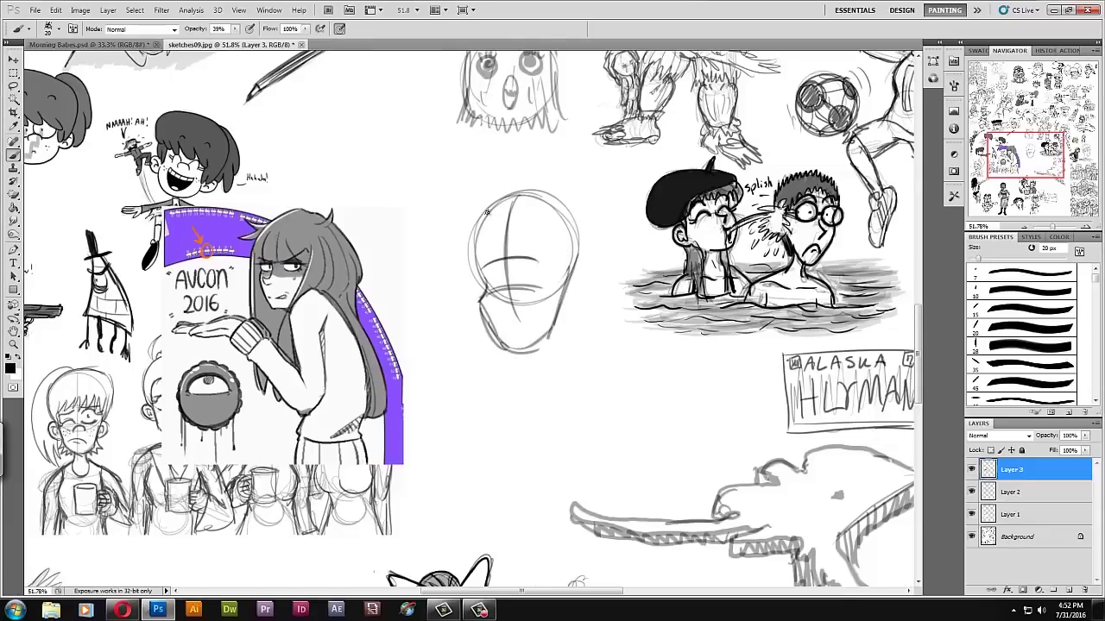
- Rough in the head's hair with spiky tufts on the crown, long strands down both sides and a fringe
{"action": "left_click_drag", "start_coordinate": [479, 211], "coordinate": [466, 261]}
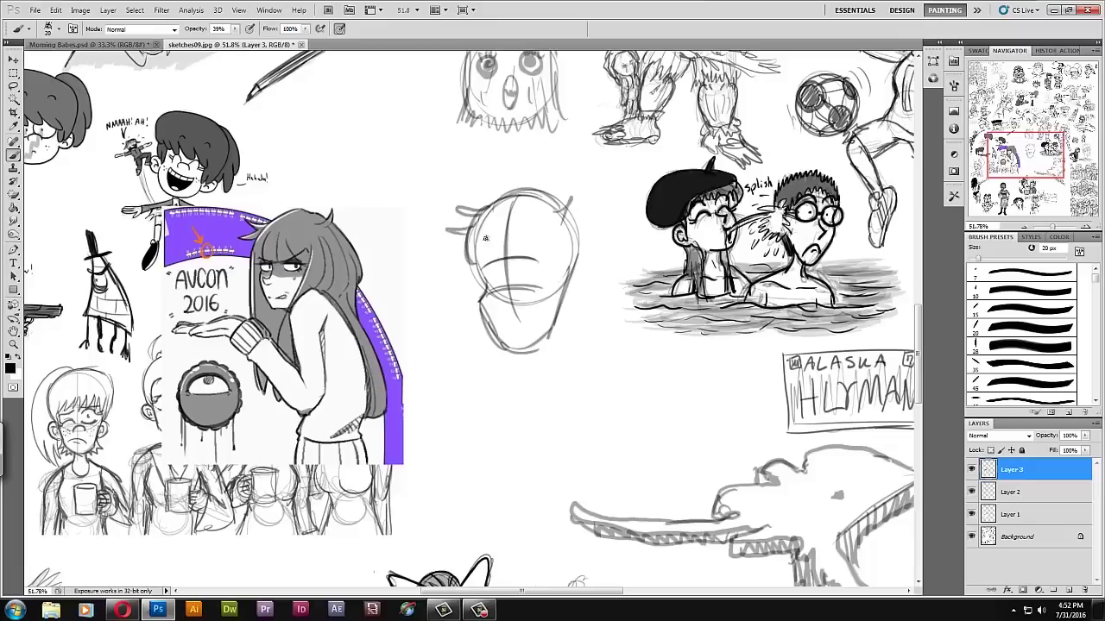
{"action": "left_click_drag", "start_coordinate": [568, 243], "coordinate": [546, 370]}
{"action": "mouse_move", "coordinate": [561, 201]}
{"action": "left_mouse_down"}
{"action": "mouse_move", "coordinate": [570, 321]}
{"action": "mouse_move", "coordinate": [602, 402]}
{"action": "left_mouse_up"}
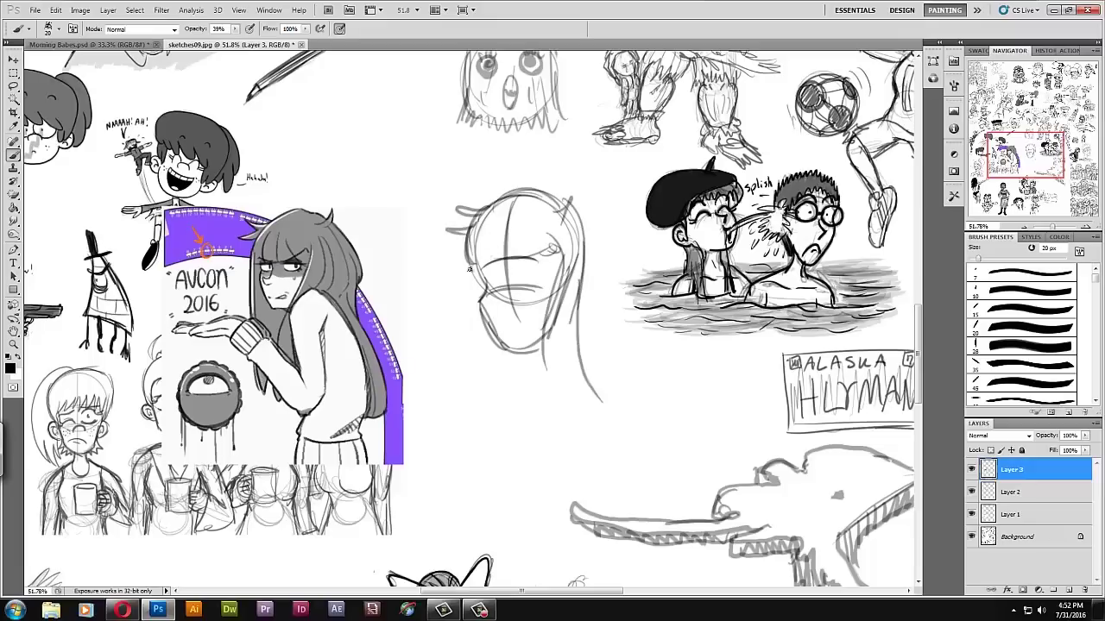
{"action": "left_click_drag", "start_coordinate": [475, 302], "coordinate": [486, 384]}
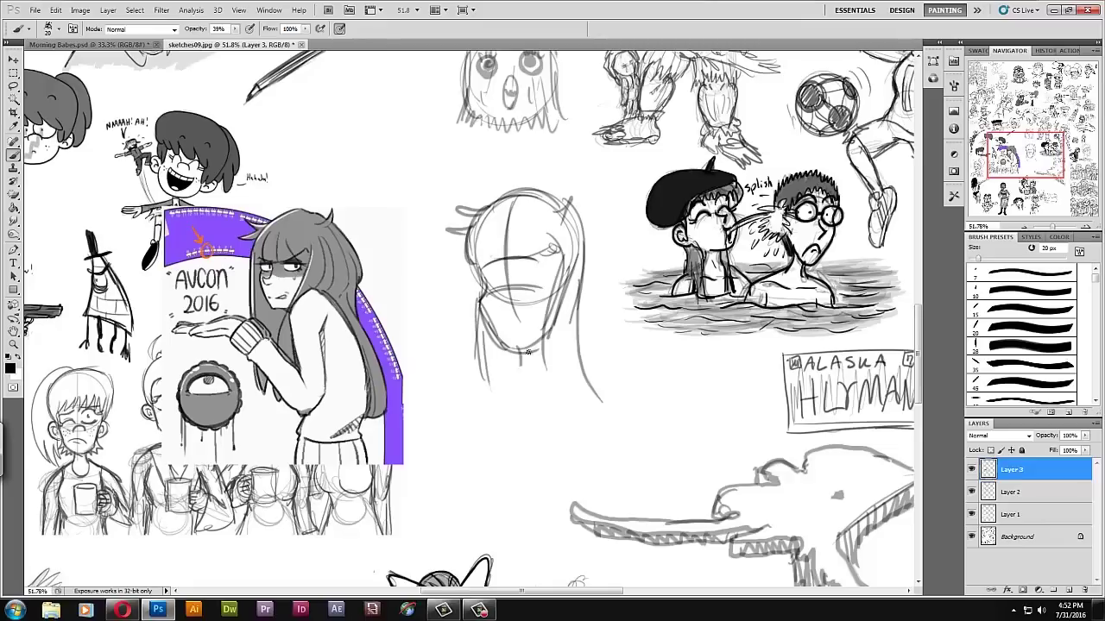
{"action": "left_click_drag", "start_coordinate": [567, 252], "coordinate": [570, 370]}
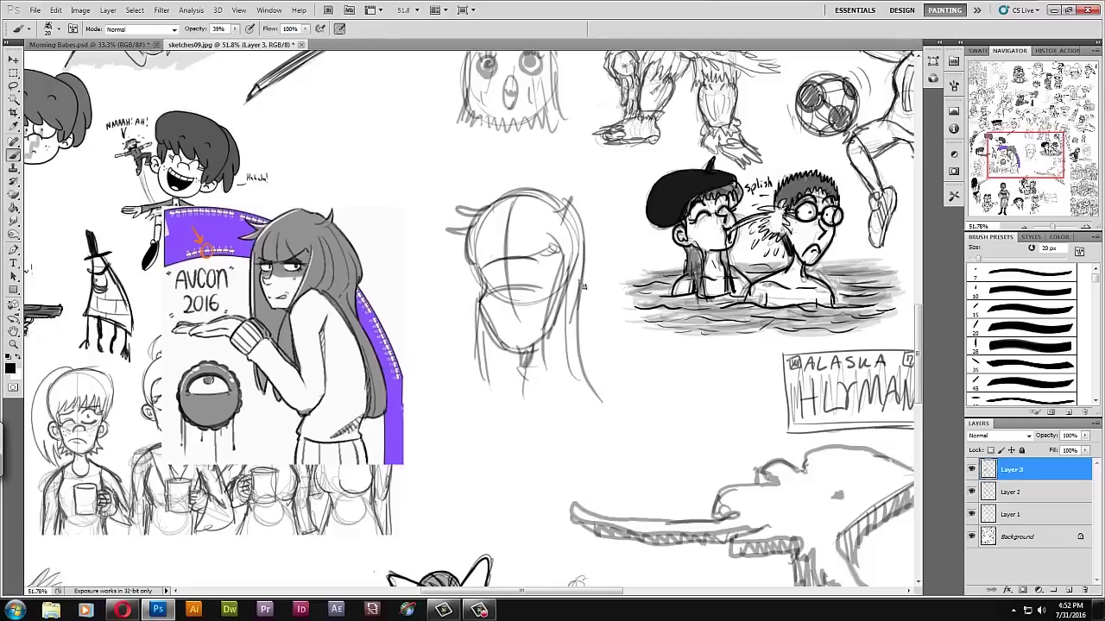
{"action": "left_click_drag", "start_coordinate": [495, 261], "coordinate": [529, 208]}
- Raise the brush opacity to 100% and ink the scowling face and the long hair strands beside the left cheek
{"action": "left_click_drag", "start_coordinate": [237, 30], "coordinate": [341, 44]}
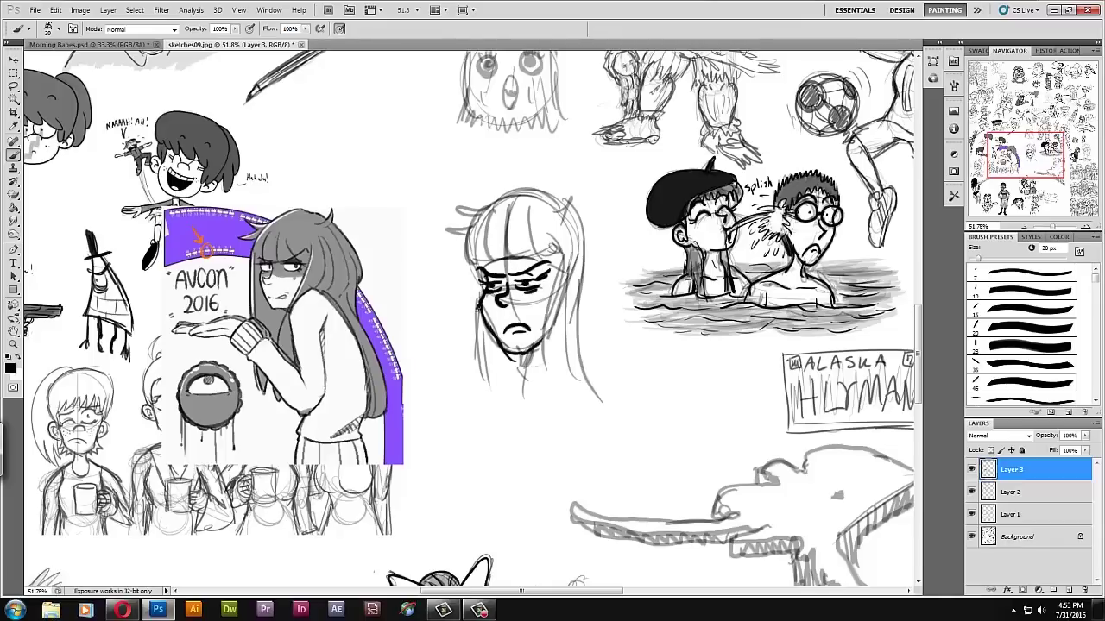
{"action": "left_click_drag", "start_coordinate": [480, 309], "coordinate": [480, 398]}
{"action": "left_click_drag", "start_coordinate": [489, 327], "coordinate": [499, 390]}
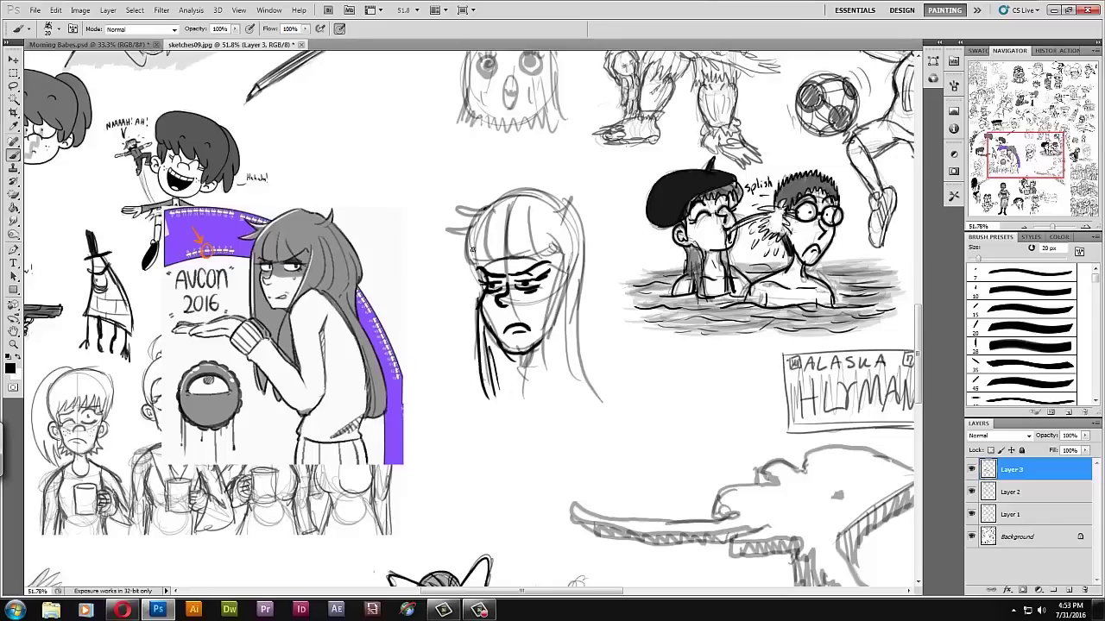
- Ink the head's fringe, crown tufts, long right-side hair and the strands around the neck
{"action": "left_click_drag", "start_coordinate": [483, 210], "coordinate": [477, 257]}
{"action": "mouse_move", "coordinate": [492, 207]}
{"action": "left_mouse_down"}
{"action": "mouse_move", "coordinate": [489, 257]}
{"action": "mouse_move", "coordinate": [504, 257]}
{"action": "left_mouse_up"}
{"action": "mouse_move", "coordinate": [523, 209]}
{"action": "left_mouse_down"}
{"action": "mouse_move", "coordinate": [520, 257]}
{"action": "mouse_move", "coordinate": [537, 257]}
{"action": "left_mouse_up"}
{"action": "mouse_move", "coordinate": [549, 216]}
{"action": "left_mouse_down"}
{"action": "mouse_move", "coordinate": [548, 256]}
{"action": "mouse_move", "coordinate": [557, 249]}
{"action": "left_mouse_up"}
{"action": "mouse_move", "coordinate": [562, 250]}
{"action": "left_mouse_down"}
{"action": "mouse_move", "coordinate": [538, 353]}
{"action": "mouse_move", "coordinate": [557, 372]}
{"action": "left_mouse_up"}
{"action": "left_click_drag", "start_coordinate": [542, 188], "coordinate": [476, 214]}
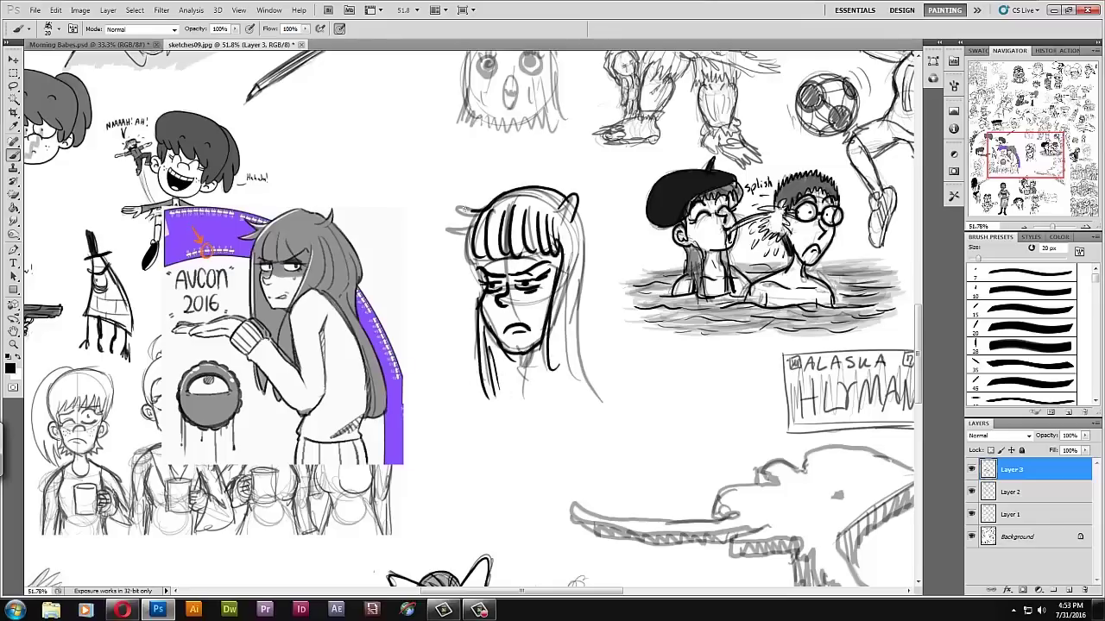
{"action": "left_click_drag", "start_coordinate": [573, 197], "coordinate": [599, 399]}
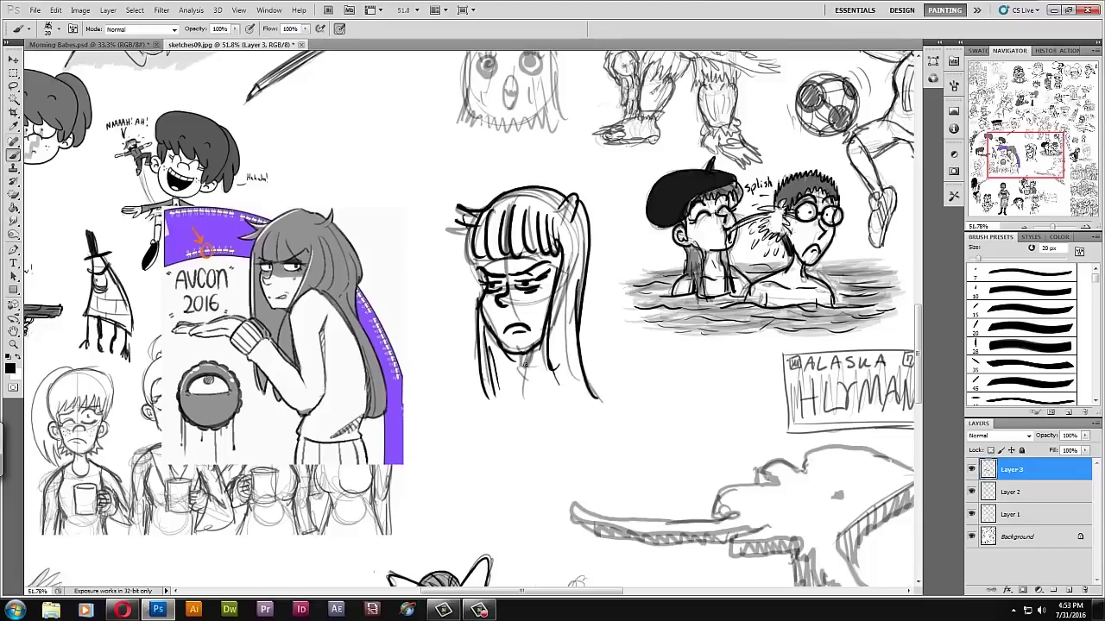
{"action": "left_click_drag", "start_coordinate": [529, 387], "coordinate": [553, 395]}
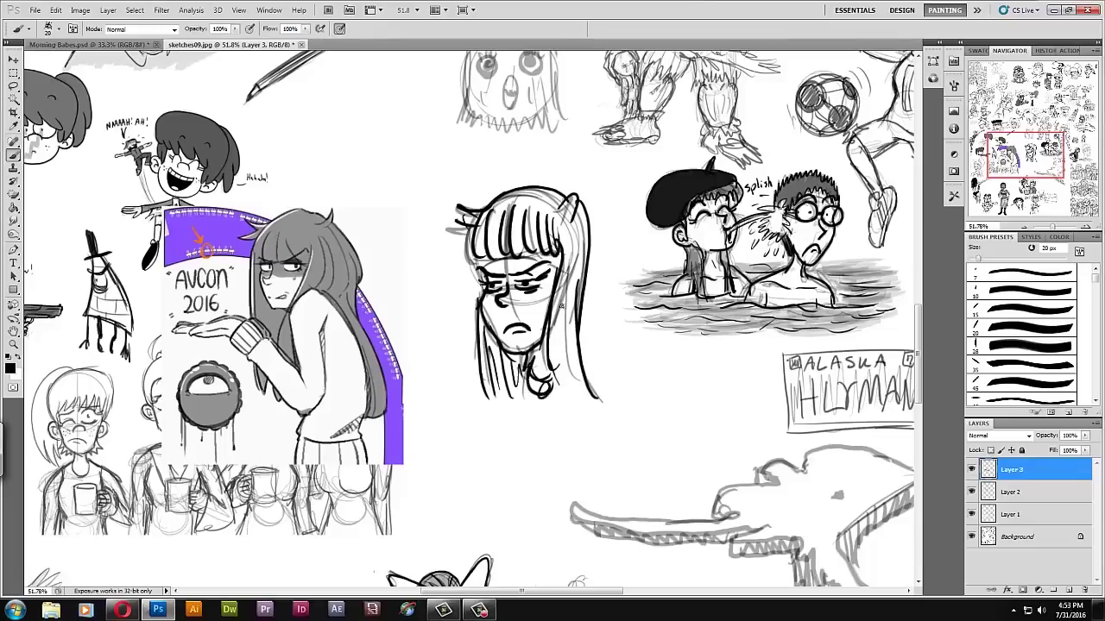
- Shade all of the head's hair grey with a 50 px brush at 42% opacity
{"action": "left_click", "coordinate": [235, 28]}
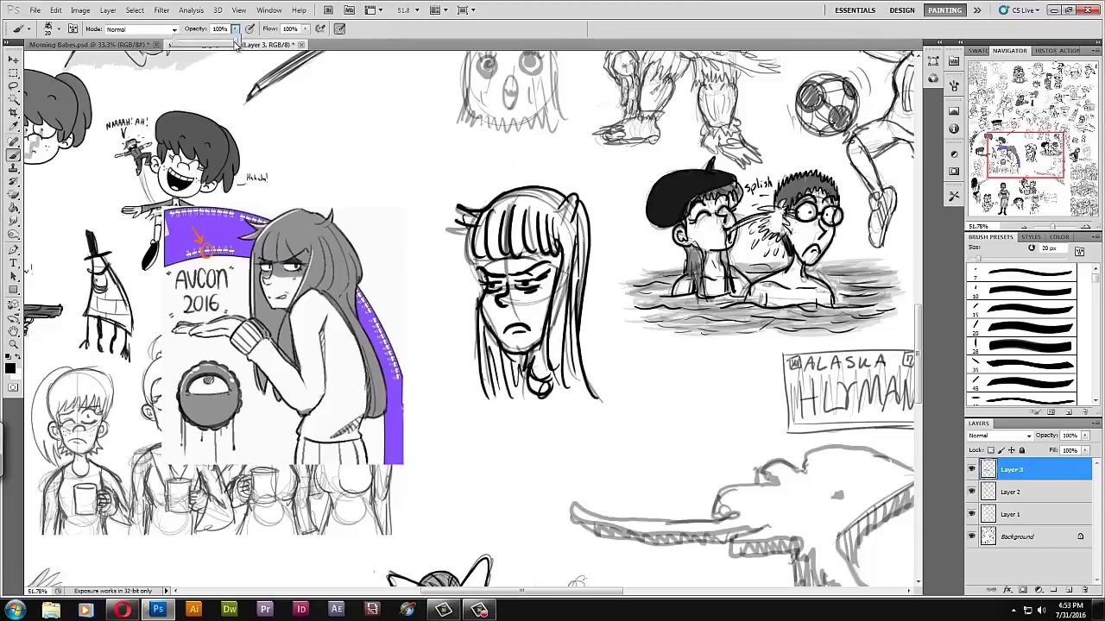
{"action": "left_click", "coordinate": [440, 198]}
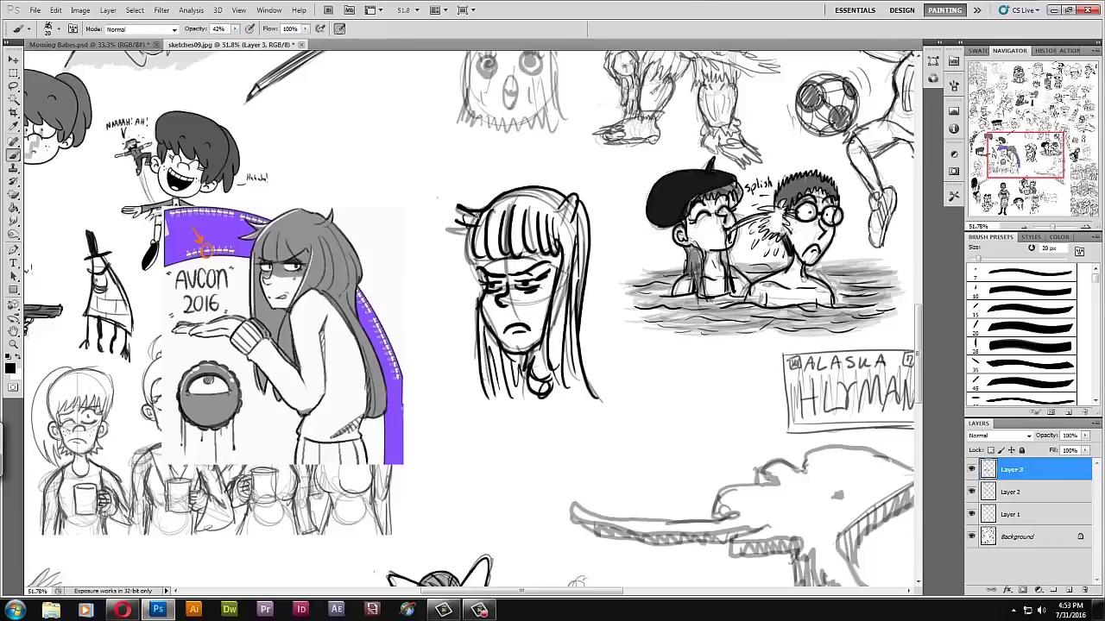
{"action": "key", "text": "bracketright"}
{"action": "key", "text": "bracketright"}
{"action": "key", "text": "bracketright"}
{"action": "mouse_move", "coordinate": [484, 212]}
{"action": "left_mouse_down"}
{"action": "mouse_move", "coordinate": [488, 244]}
{"action": "mouse_move", "coordinate": [511, 216]}
{"action": "mouse_move", "coordinate": [537, 239]}
{"action": "mouse_move", "coordinate": [566, 211]}
{"action": "mouse_move", "coordinate": [559, 379]}
{"action": "mouse_move", "coordinate": [567, 195]}
{"action": "mouse_move", "coordinate": [574, 386]}
{"action": "left_mouse_up"}
{"action": "mouse_move", "coordinate": [481, 323]}
{"action": "left_mouse_down"}
{"action": "mouse_move", "coordinate": [509, 395]}
{"action": "mouse_move", "coordinate": [521, 363]}
{"action": "mouse_move", "coordinate": [494, 345]}
{"action": "left_mouse_up"}
{"action": "mouse_move", "coordinate": [568, 238]}
{"action": "left_mouse_down"}
{"action": "mouse_move", "coordinate": [533, 219]}
{"action": "mouse_move", "coordinate": [488, 248]}
{"action": "mouse_move", "coordinate": [514, 202]}
{"action": "mouse_move", "coordinate": [554, 212]}
{"action": "mouse_move", "coordinate": [569, 352]}
{"action": "mouse_move", "coordinate": [512, 359]}
{"action": "mouse_move", "coordinate": [488, 335]}
{"action": "mouse_move", "coordinate": [496, 362]}
{"action": "mouse_move", "coordinate": [549, 392]}
{"action": "left_mouse_up"}
{"action": "left_click_drag", "start_coordinate": [479, 241], "coordinate": [480, 219]}
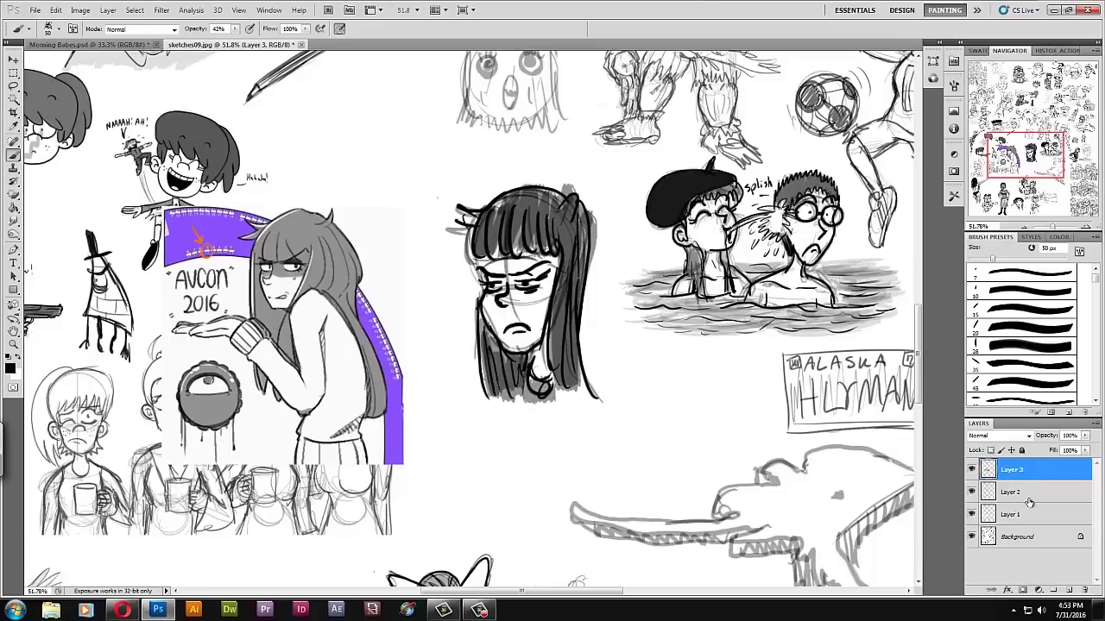
- Erase the pasted AVCON illustration from Layer 3, keeping the newly drawn head
{"action": "key", "text": "bracketright"}
{"action": "key", "text": "bracketright"}
{"action": "key", "text": "bracketright"}
{"action": "key", "text": "bracketright"}
{"action": "mouse_move", "coordinate": [385, 190]}
{"action": "left_mouse_down"}
{"action": "mouse_move", "coordinate": [360, 178]}
{"action": "mouse_move", "coordinate": [323, 259]}
{"action": "mouse_move", "coordinate": [285, 238]}
{"action": "mouse_move", "coordinate": [265, 246]}
{"action": "mouse_move", "coordinate": [242, 406]}
{"action": "mouse_move", "coordinate": [212, 229]}
{"action": "left_mouse_up"}
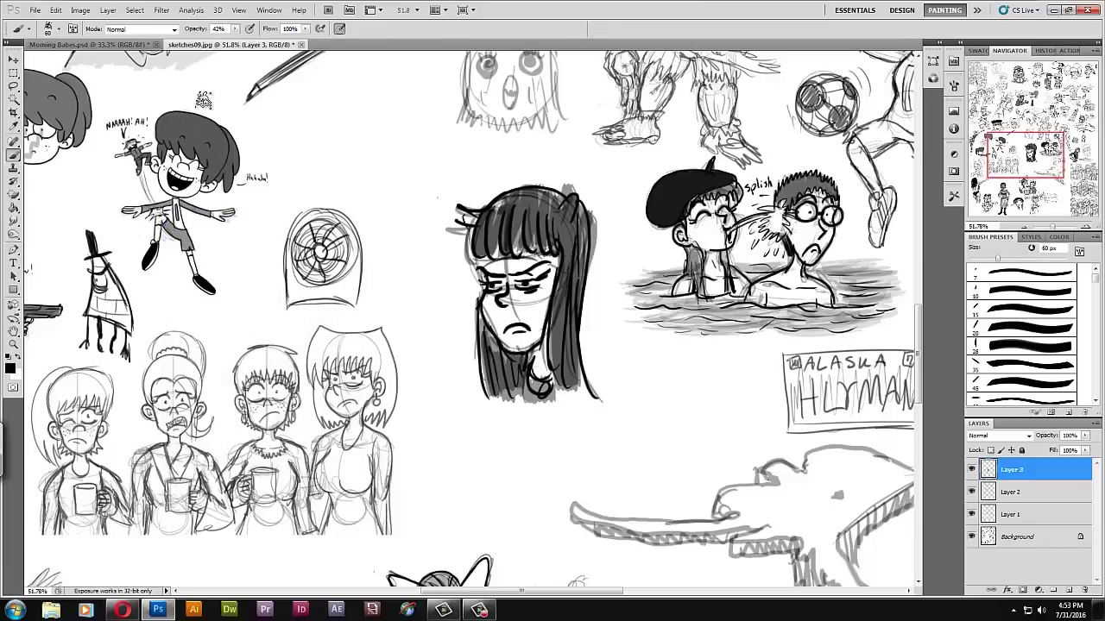
- Flatten Layers 1, 2 and 3 into the Background layer and look over the whole sketch page
{"action": "scroll", "coordinate": [202, 100], "scroll_direction": "down", "scroll_amount": 2}
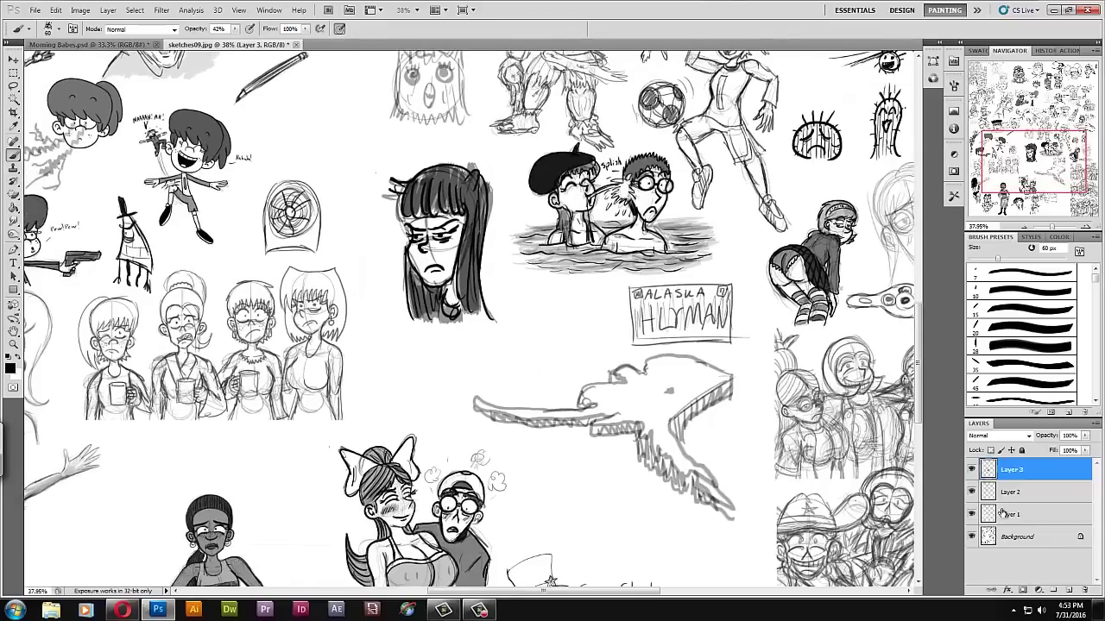
{"action": "right_click", "coordinate": [1017, 539]}
{"action": "left_click", "coordinate": [1019, 523]}
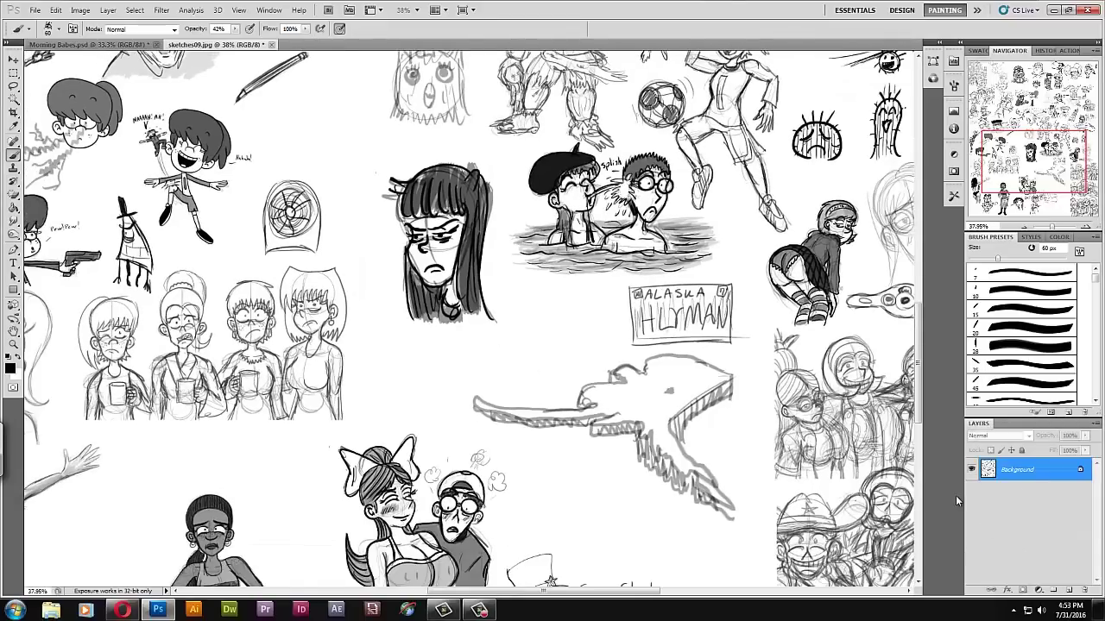
{"action": "scroll", "coordinate": [955, 501], "scroll_direction": "down", "scroll_amount": 5}
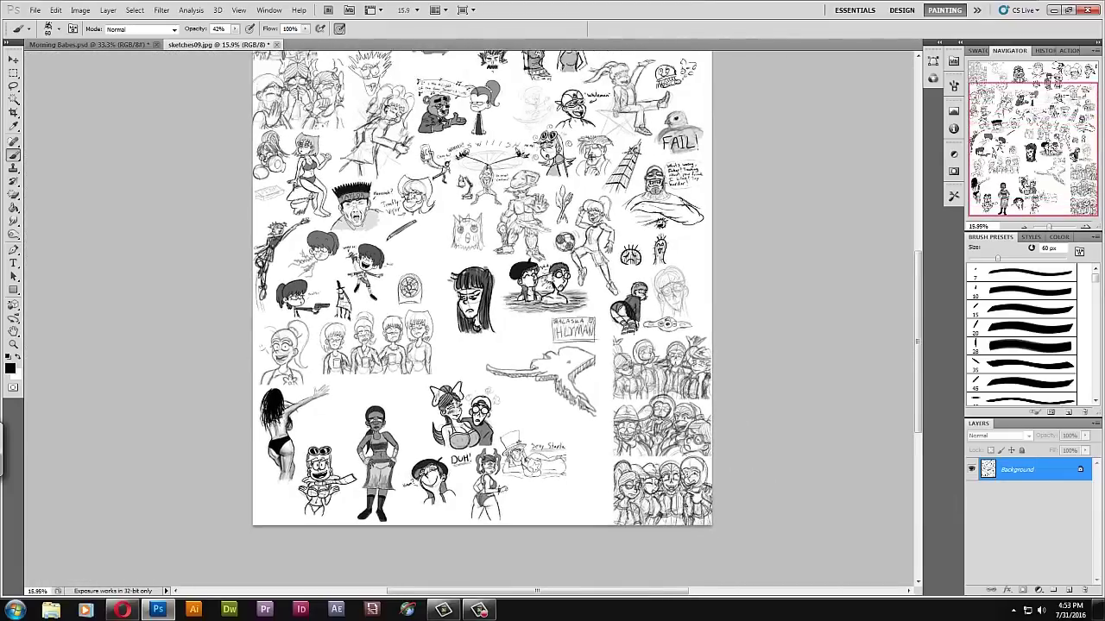
{"action": "key", "text": "ctrl+0"}
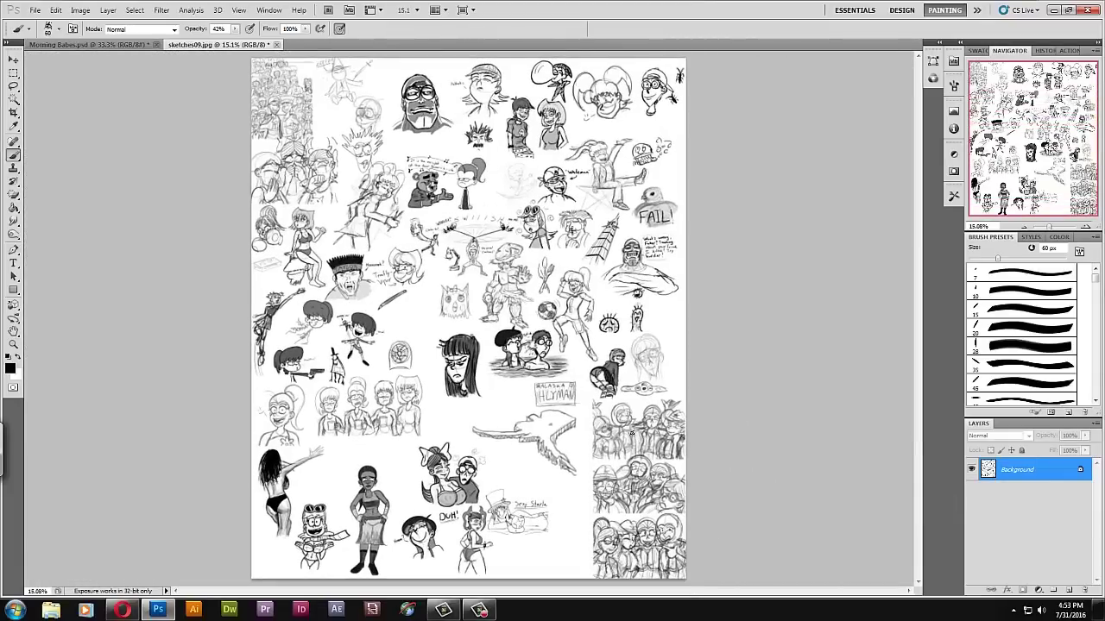
{"action": "scroll", "coordinate": [640, 459], "scroll_direction": "up", "scroll_amount": 2}
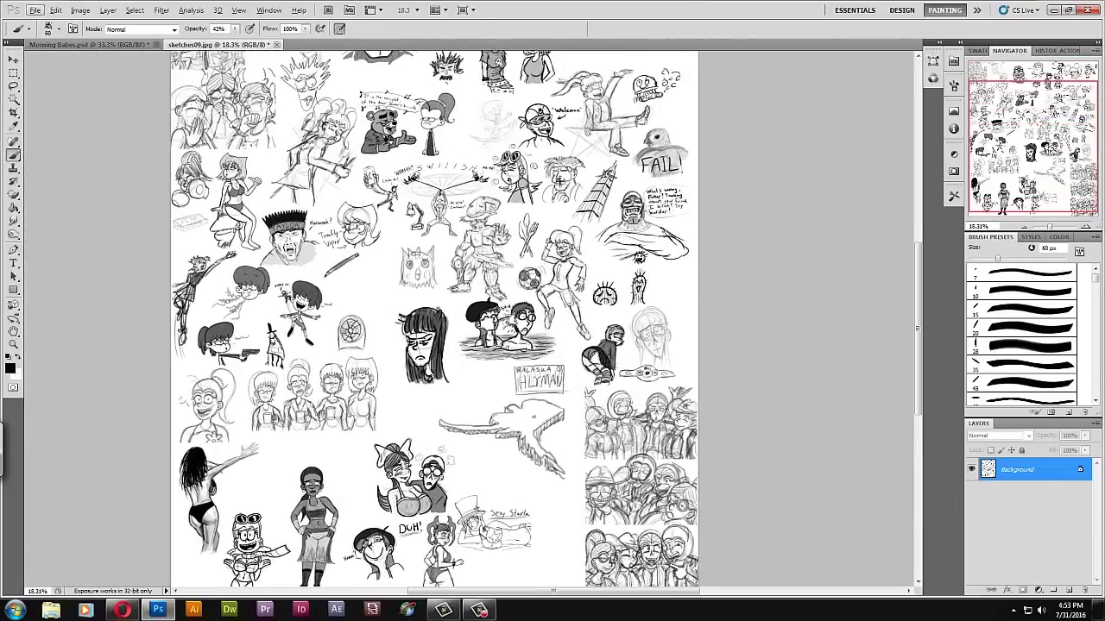